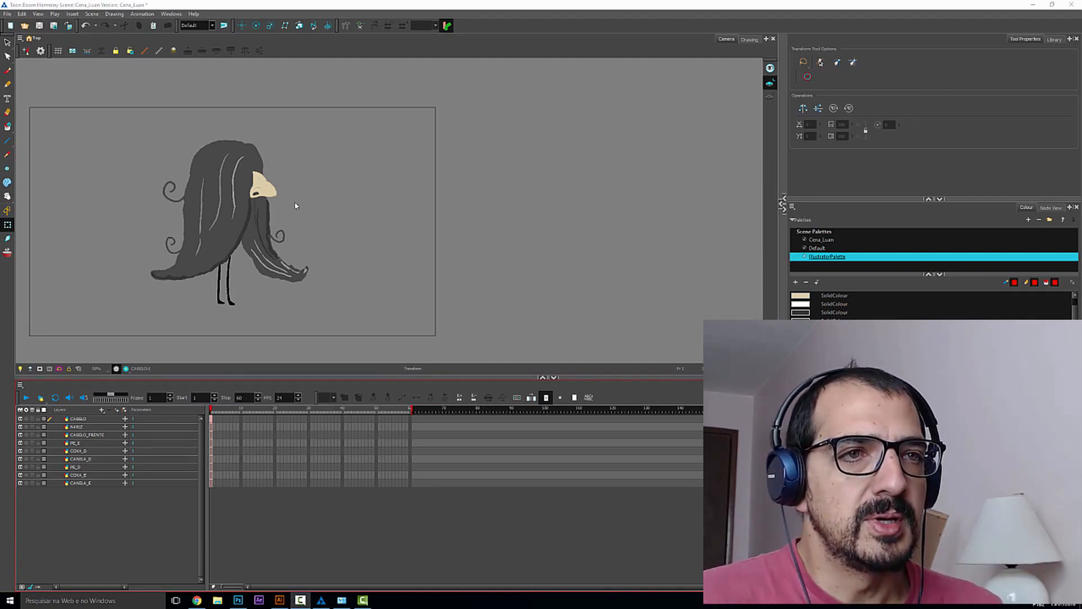
# - Hide all existing character layers, from CABELO through CANELA_E, leaving the camera frame empty
pyautogui.moveTo(327, 192); pyautogui.dragTo(419, 187)
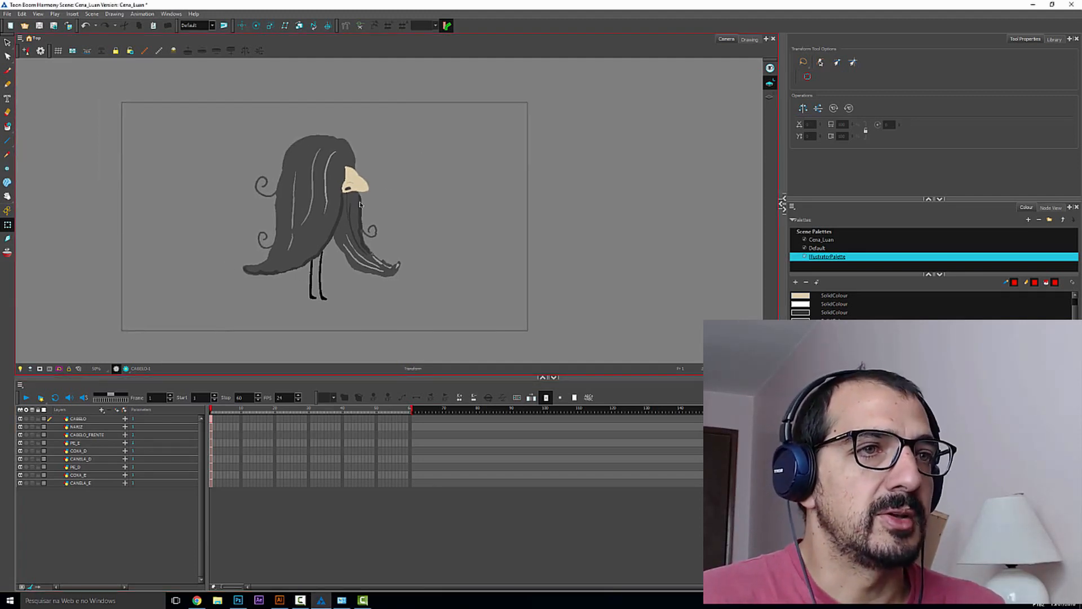
pyautogui.moveTo(417, 119); pyautogui.dragTo(190, 307)
pyautogui.click(426, 240)
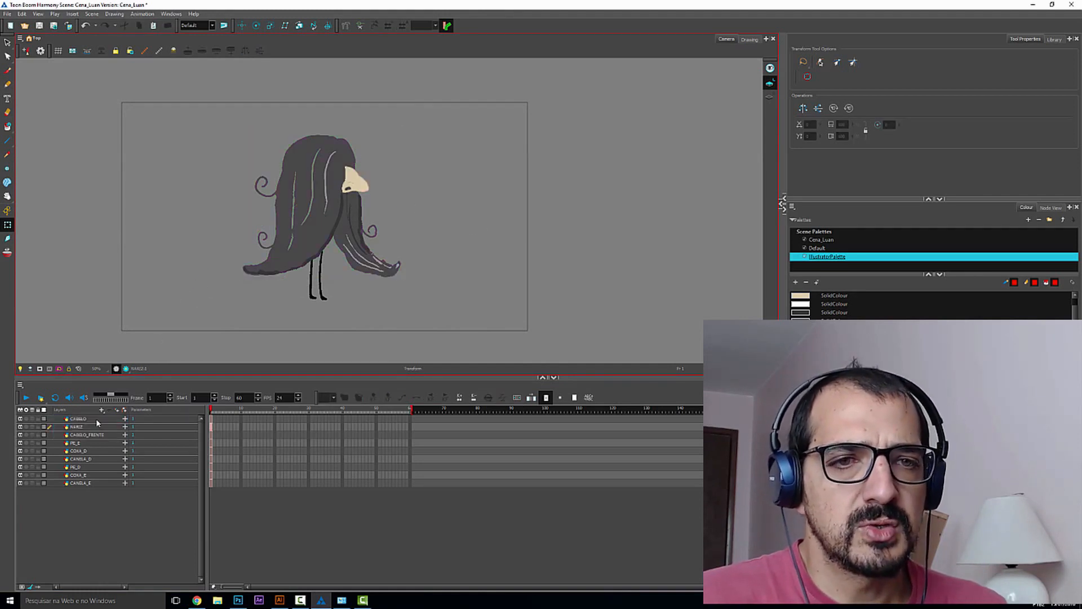
pyautogui.click(75, 421)
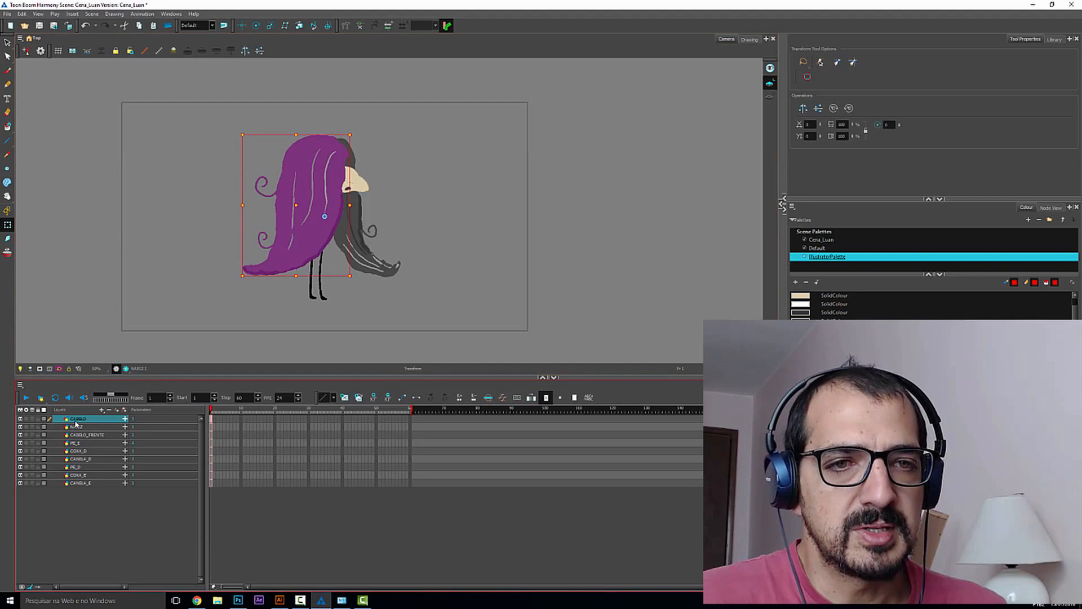
pyautogui.keyDown('shift'); pyautogui.click(82, 484); pyautogui.keyUp('shift')
pyautogui.press('Delete')
pyautogui.click(44, 503)
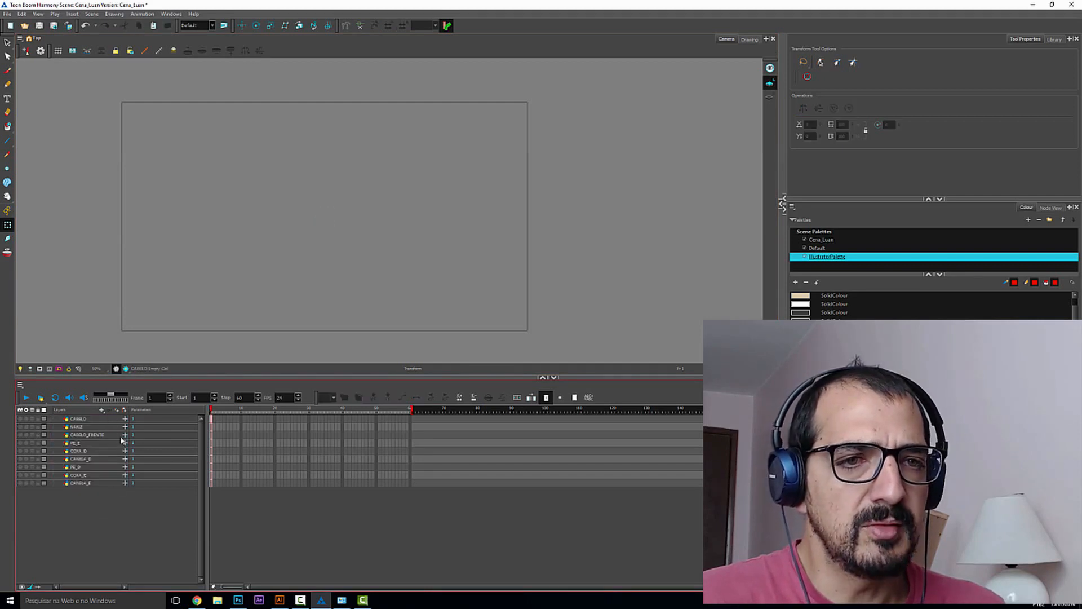
# - Add two vector drawing layers named base and parte01
pyautogui.click(103, 411)
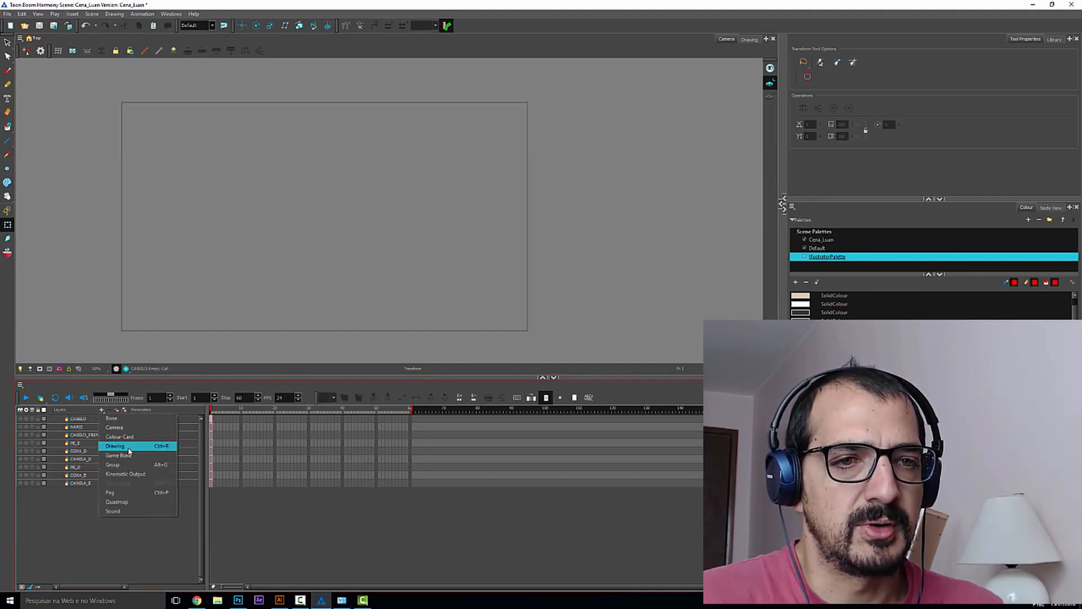
pyautogui.click(129, 451)
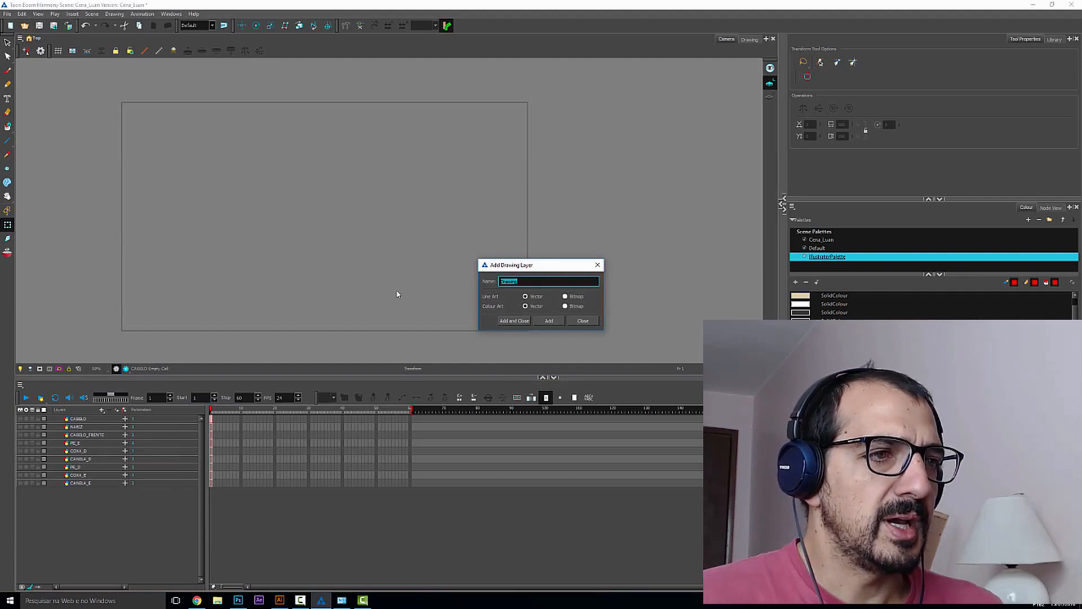
pyautogui.write('base')
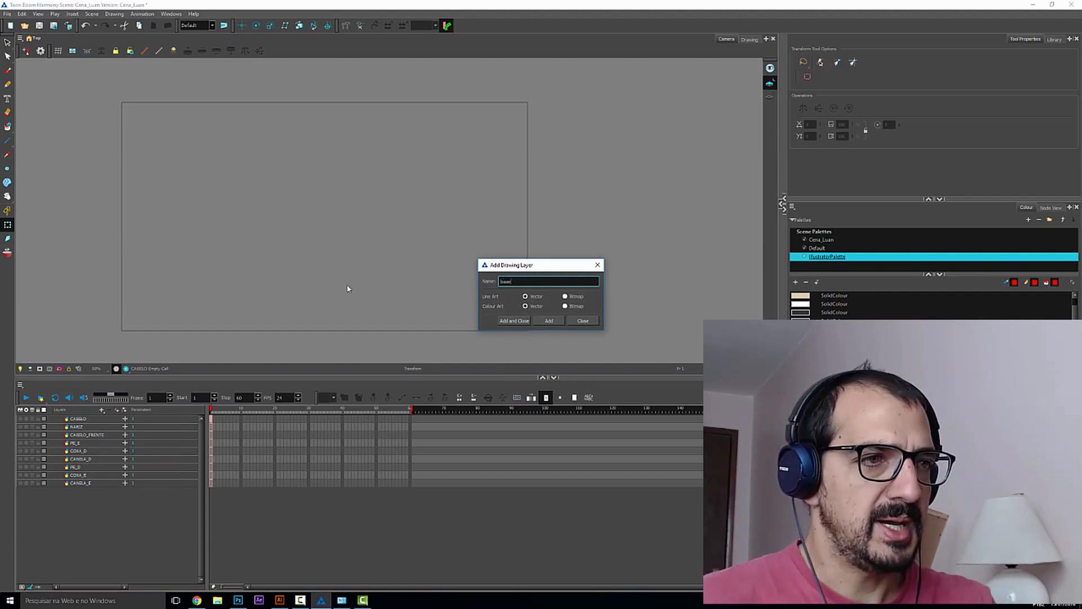
pyautogui.click(542, 321)
pyautogui.write('pa')
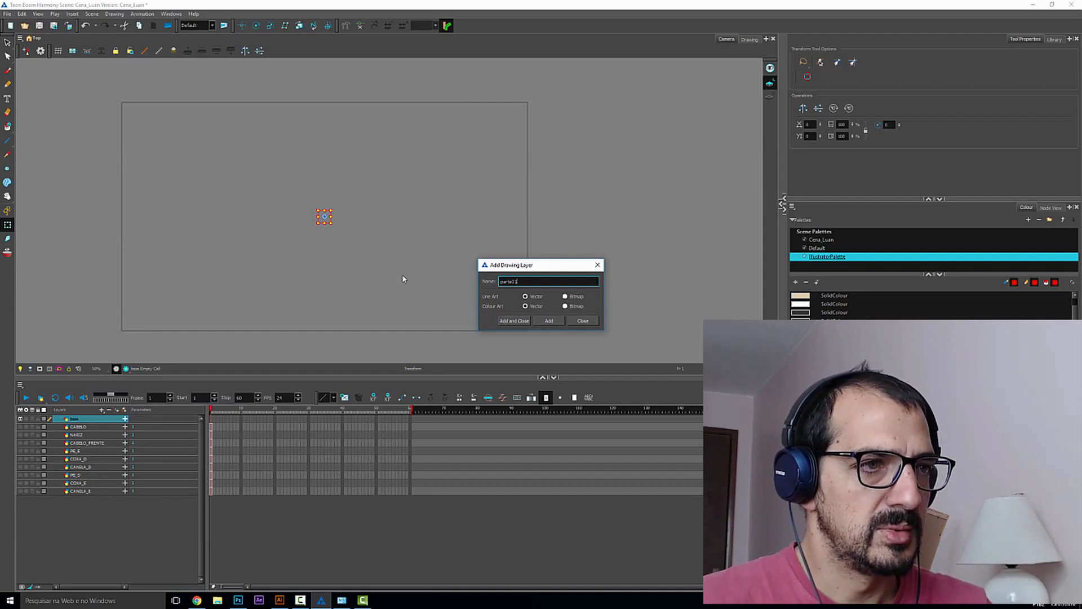
pyautogui.write('rte01')
pyautogui.press('Return')
pyautogui.click(550, 318)
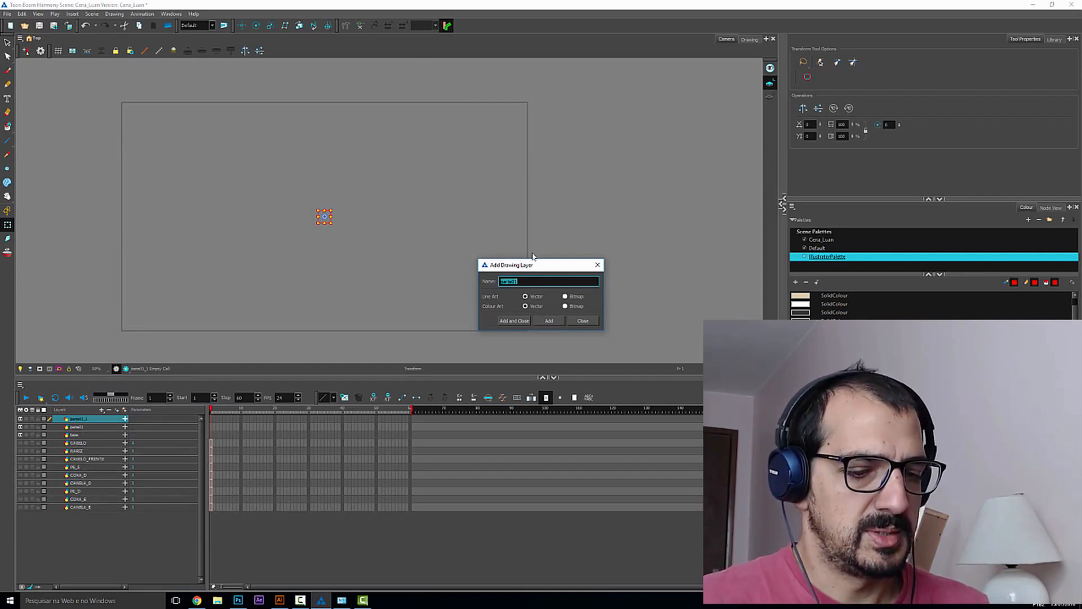
# - Add two more vector drawing layers named parte02 and parte03, and finish adding layers
pyautogui.write('parte02')
pyautogui.press('Return')
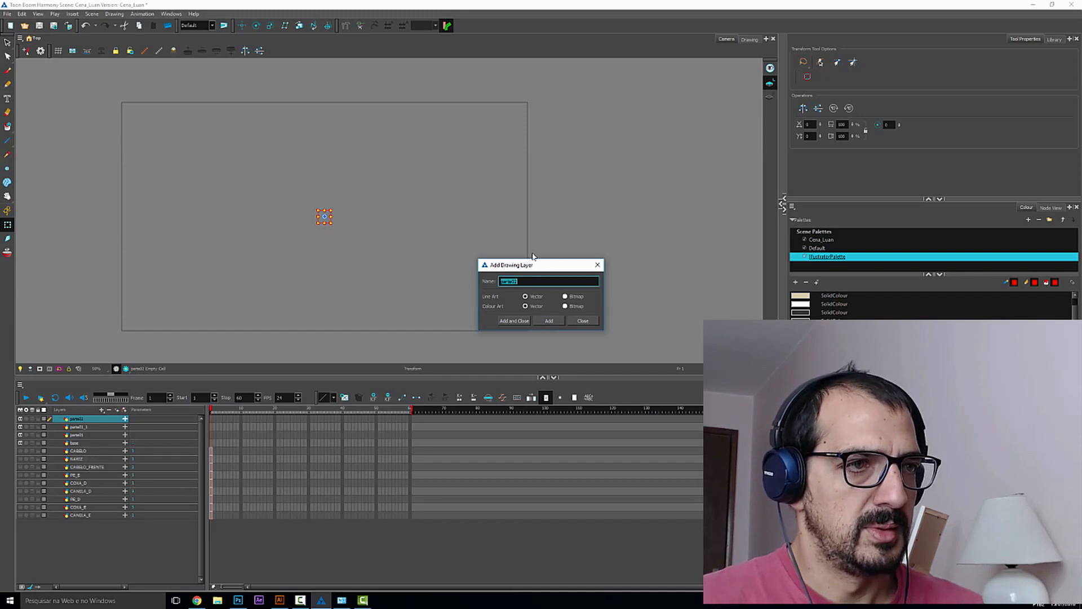
pyautogui.click(548, 320)
pyautogui.write('pa')
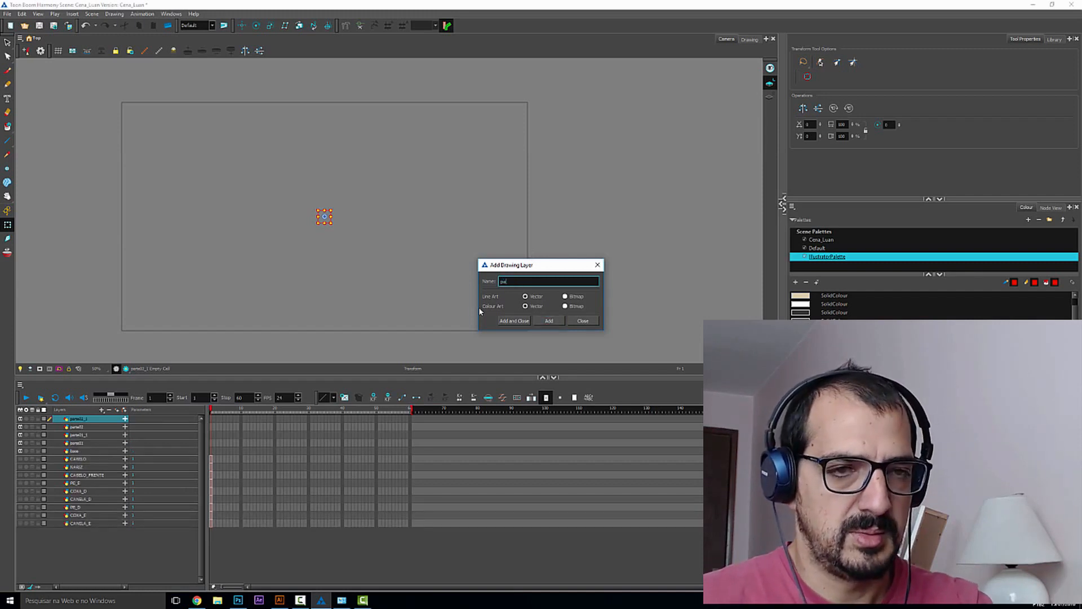
pyautogui.write('rte03')
pyautogui.press('Return')
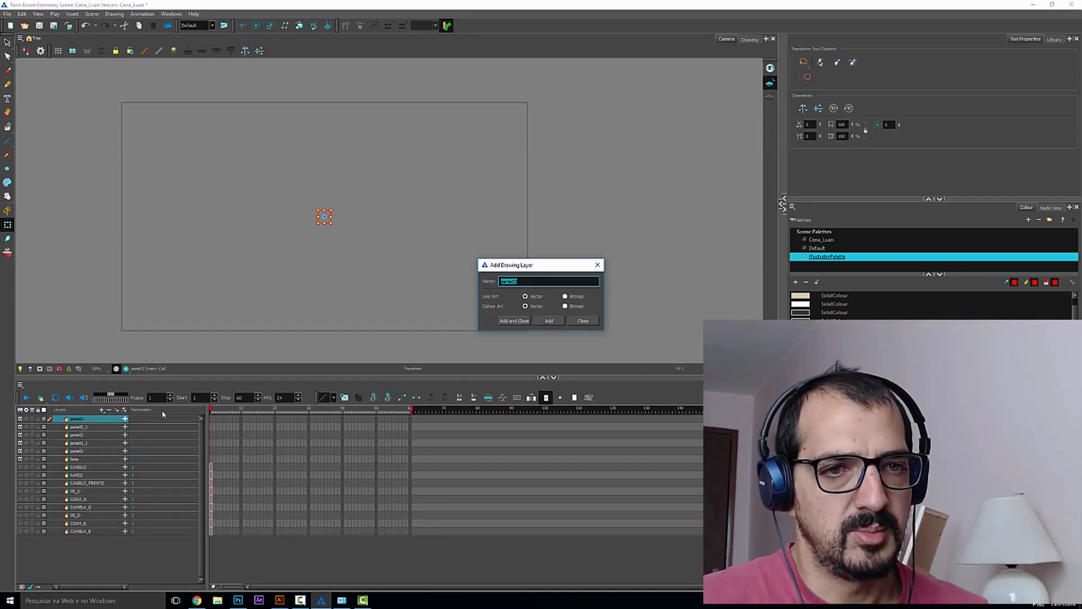
pyautogui.click(582, 320)
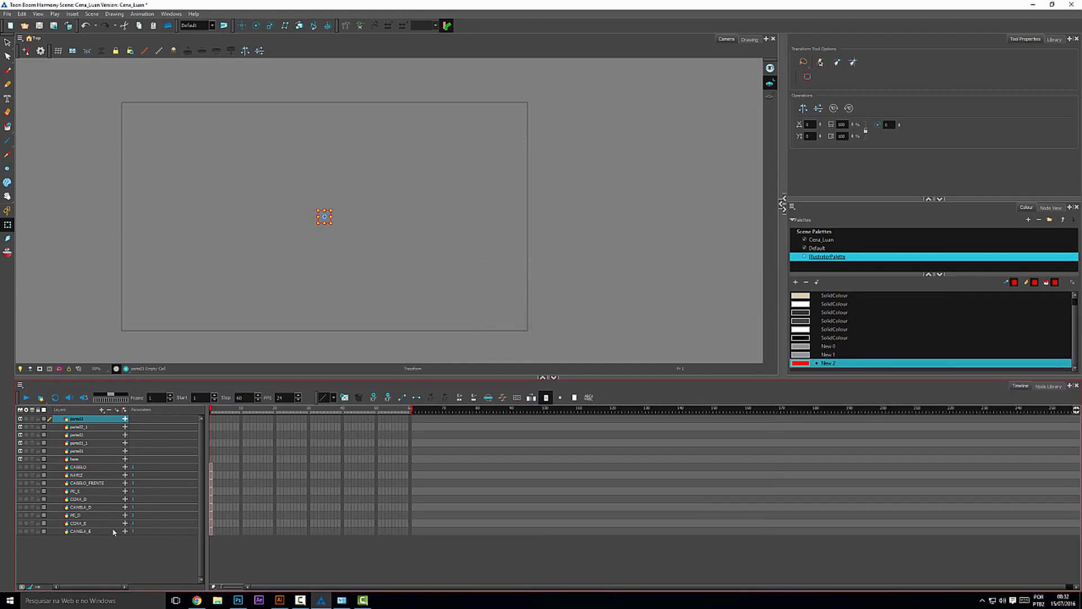
# - Delete the duplicate layers parte01_1 and parte02_1, keeping base, parte01, parte02 and parte03
pyautogui.click(87, 427)
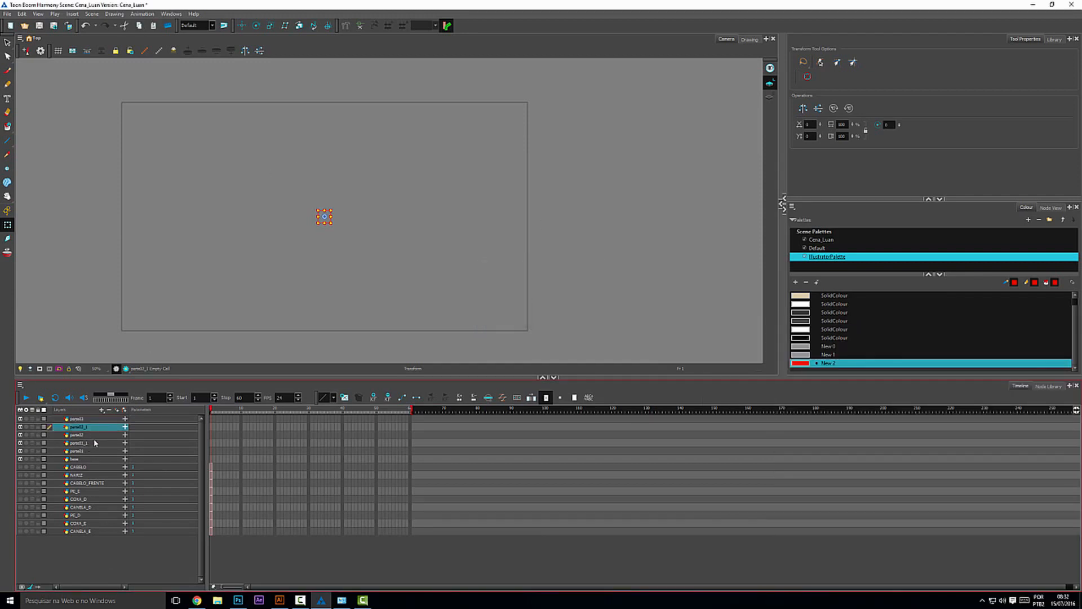
pyautogui.click(92, 443)
pyautogui.click(88, 450)
pyautogui.click(86, 459)
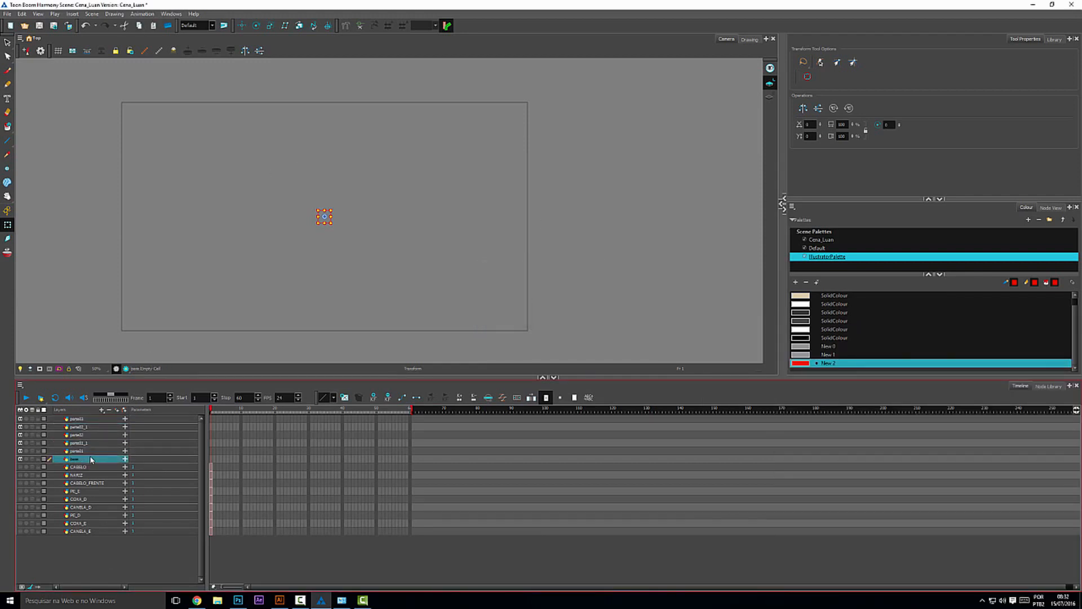
pyautogui.click(88, 427)
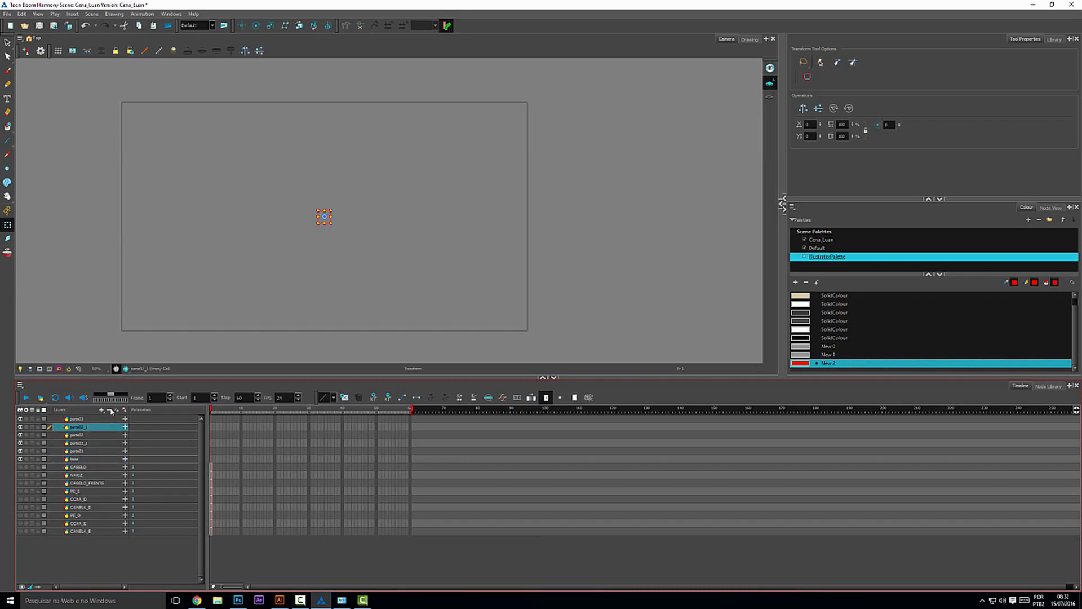
pyautogui.click(109, 410)
pyautogui.click(110, 409)
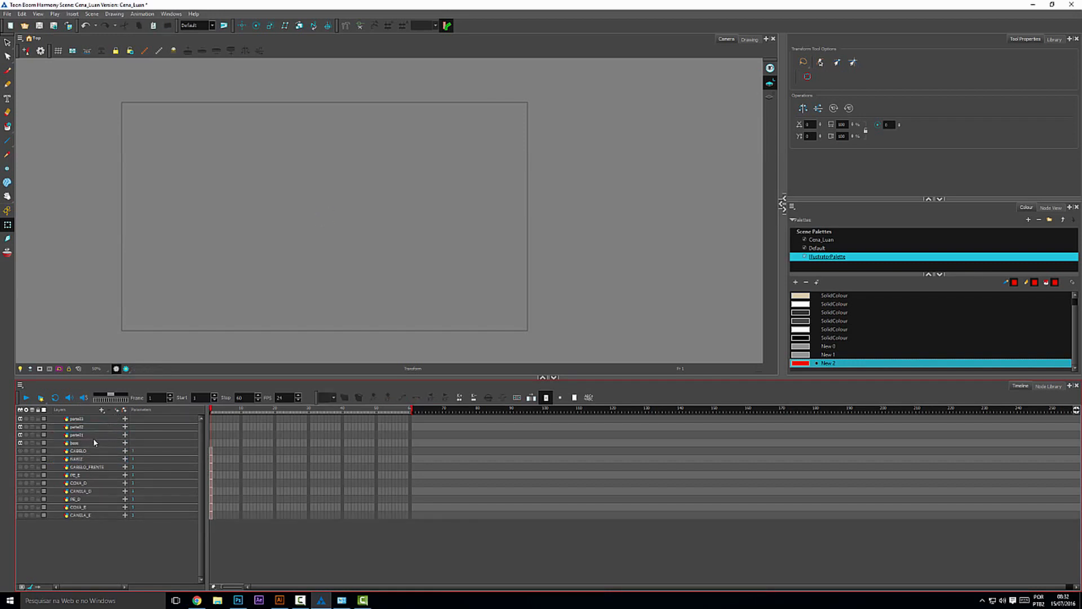
# - Sketch a wide red rectangle on the base layer with the Brush, in the upper right part of the camera frame
pyautogui.click(90, 443)
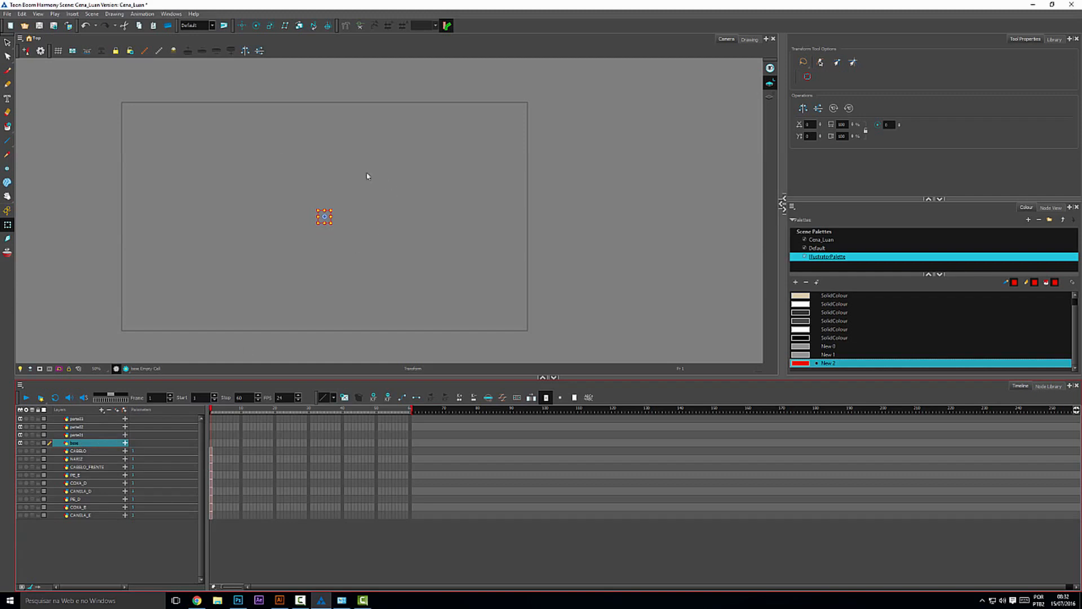
pyautogui.click(7, 71)
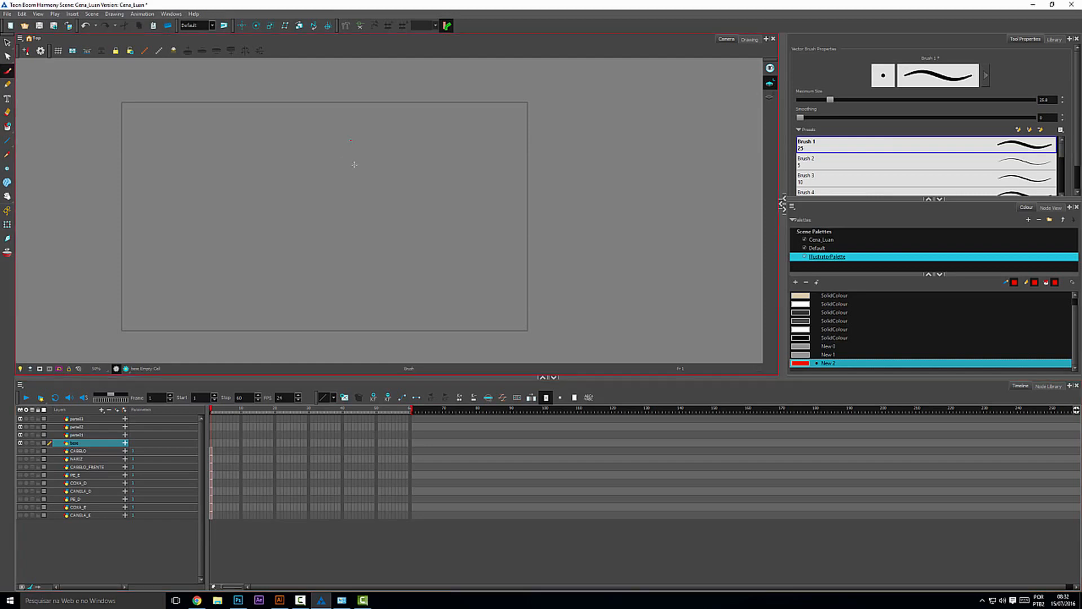
pyautogui.moveTo(354, 165)
pyautogui.mouseDown()
pyautogui.moveTo(351, 141)
pyautogui.moveTo(439, 136)
pyautogui.moveTo(444, 160)
pyautogui.moveTo(386, 164)
pyautogui.moveTo(445, 161)
pyautogui.mouseUp()
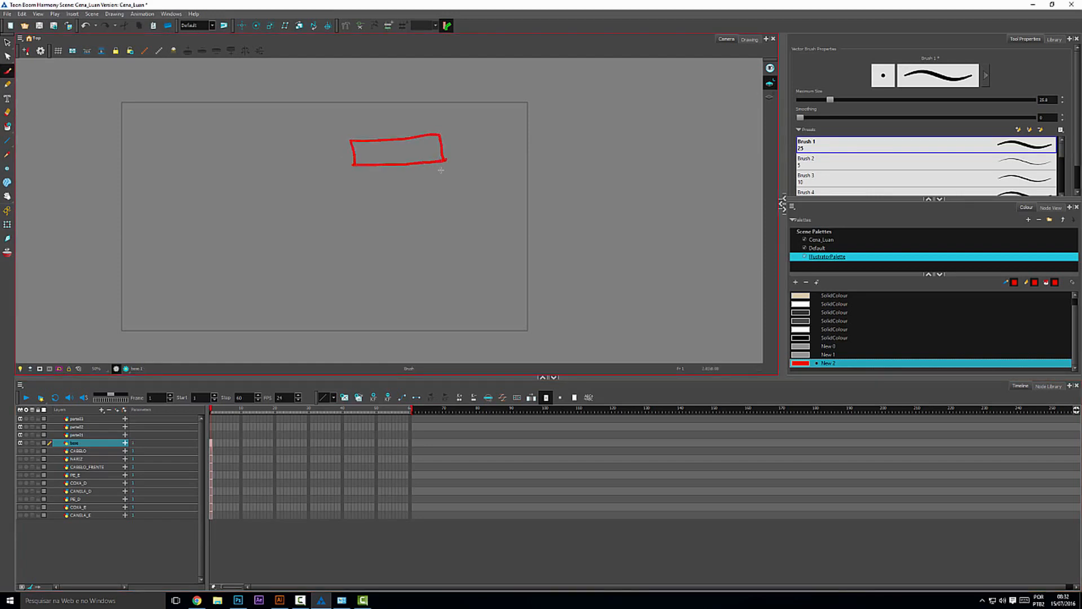
# - Below the rectangle, sketch a narrow vertical bar on parte01, another on parte02, and a small oval on parte03
pyautogui.click(77, 436)
pyautogui.moveTo(391, 173); pyautogui.dragTo(407, 210)
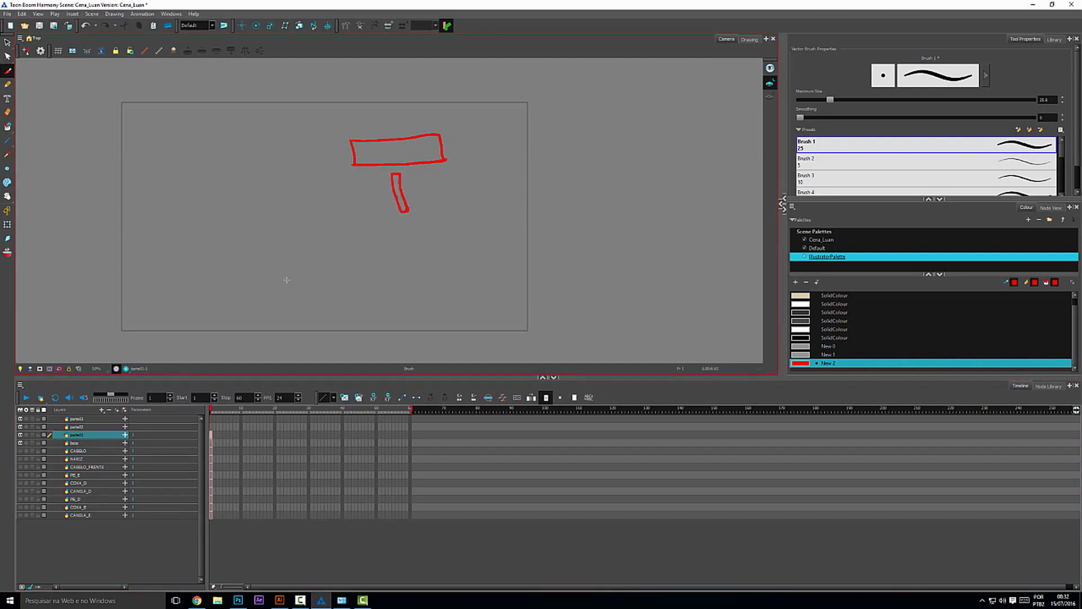
pyautogui.click(78, 427)
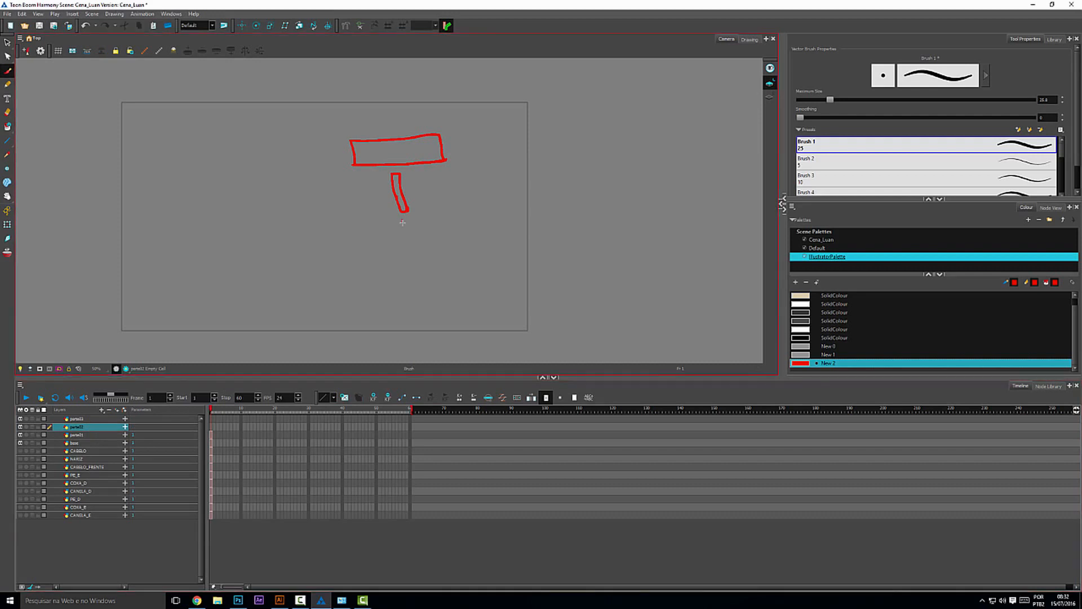
pyautogui.moveTo(401, 220)
pyautogui.mouseDown()
pyautogui.moveTo(407, 251)
pyautogui.moveTo(412, 236)
pyautogui.moveTo(405, 254)
pyautogui.mouseUp()
pyautogui.click(92, 419)
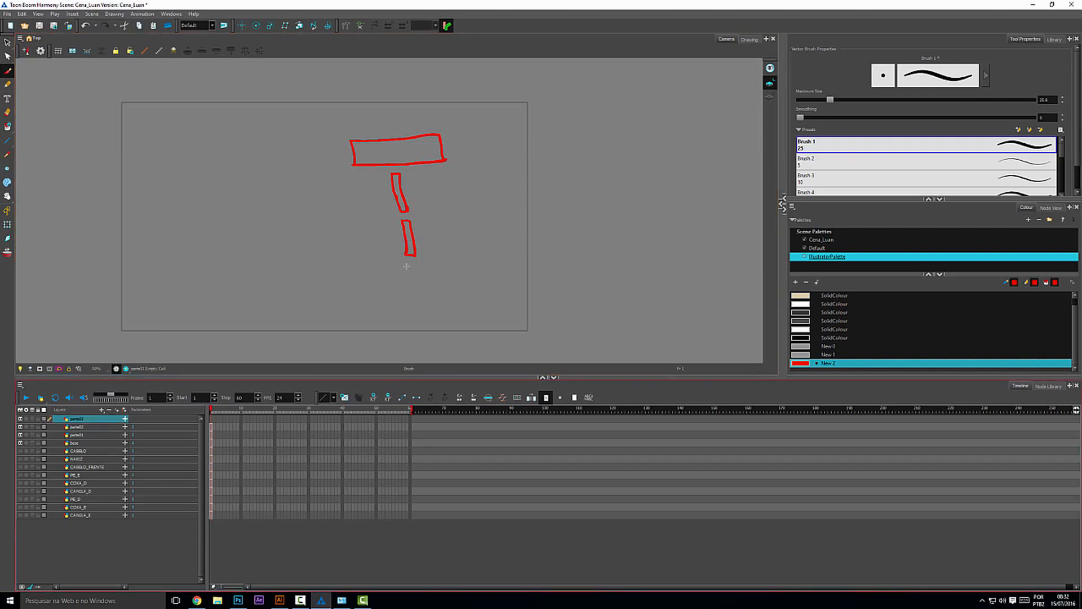
pyautogui.moveTo(406, 266)
pyautogui.mouseDown()
pyautogui.moveTo(424, 287)
pyautogui.moveTo(425, 270)
pyautogui.moveTo(401, 268)
pyautogui.mouseUp()
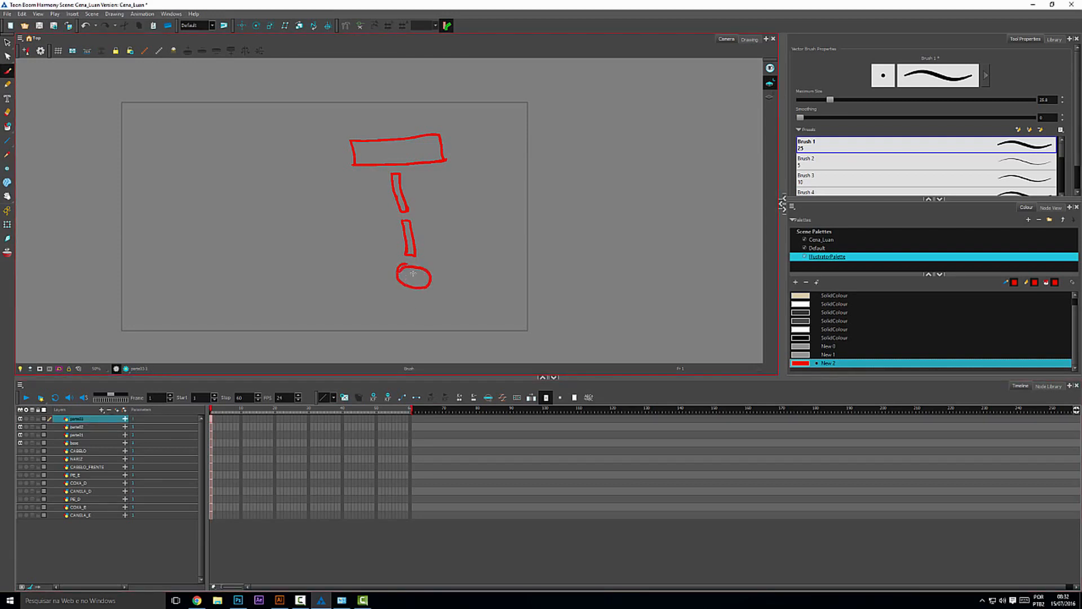
# - Try moving the base rectangle with the Transform tool, and undo the move
pyautogui.click(81, 443)
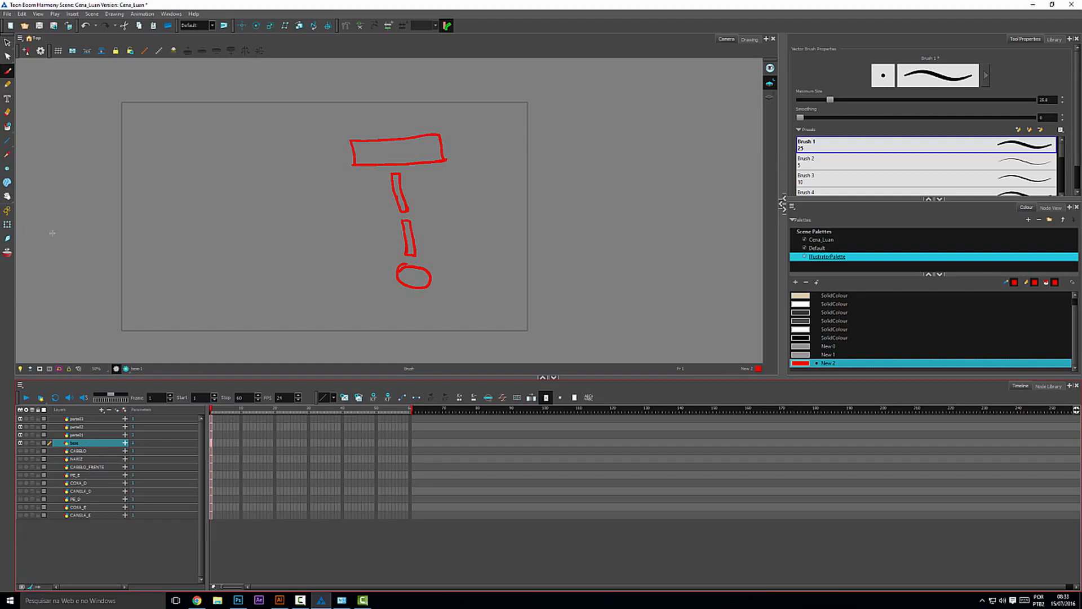
pyautogui.click(7, 225)
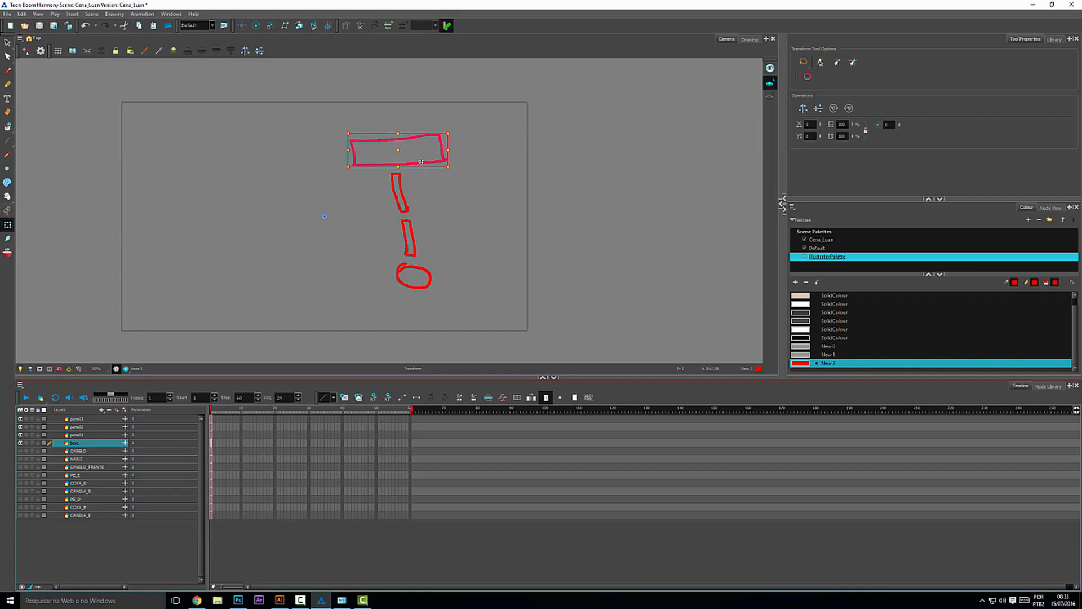
pyautogui.moveTo(413, 159); pyautogui.dragTo(402, 179)
pyautogui.click(401, 188)
pyautogui.click(420, 156)
pyautogui.hotkey('ctrl', 'z')
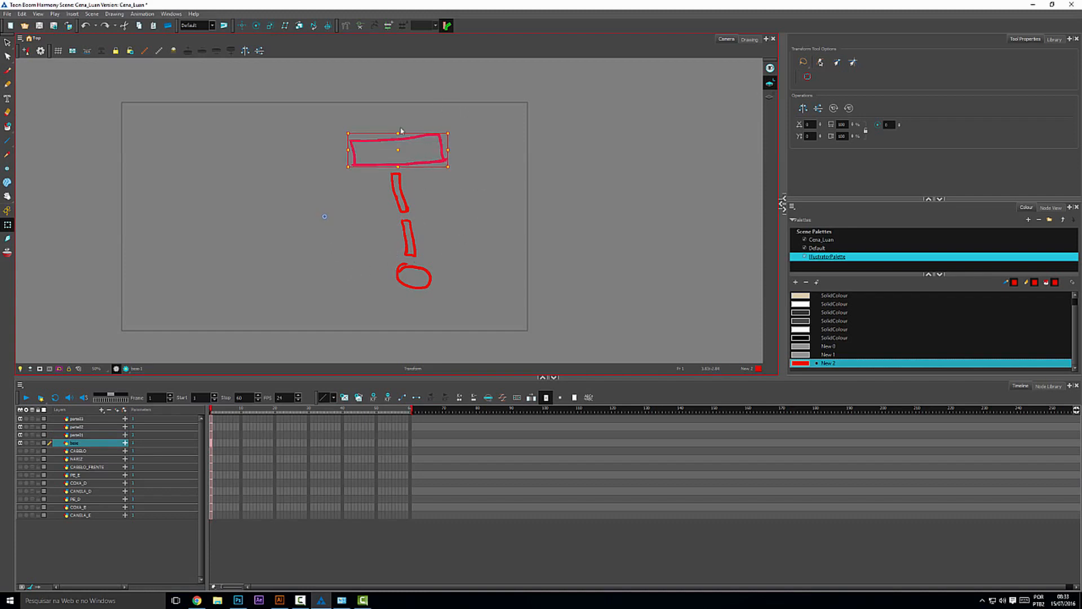
# - Select the base rectangle and the parte01 bar alternately to examine how the two layers relate
pyautogui.click(412, 209)
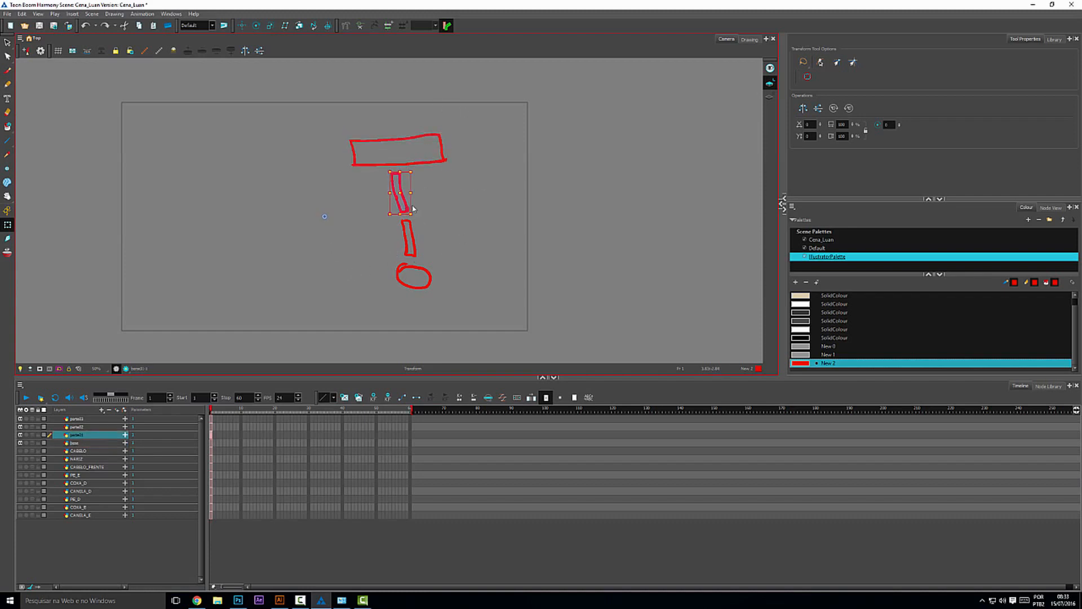
pyautogui.click(433, 137)
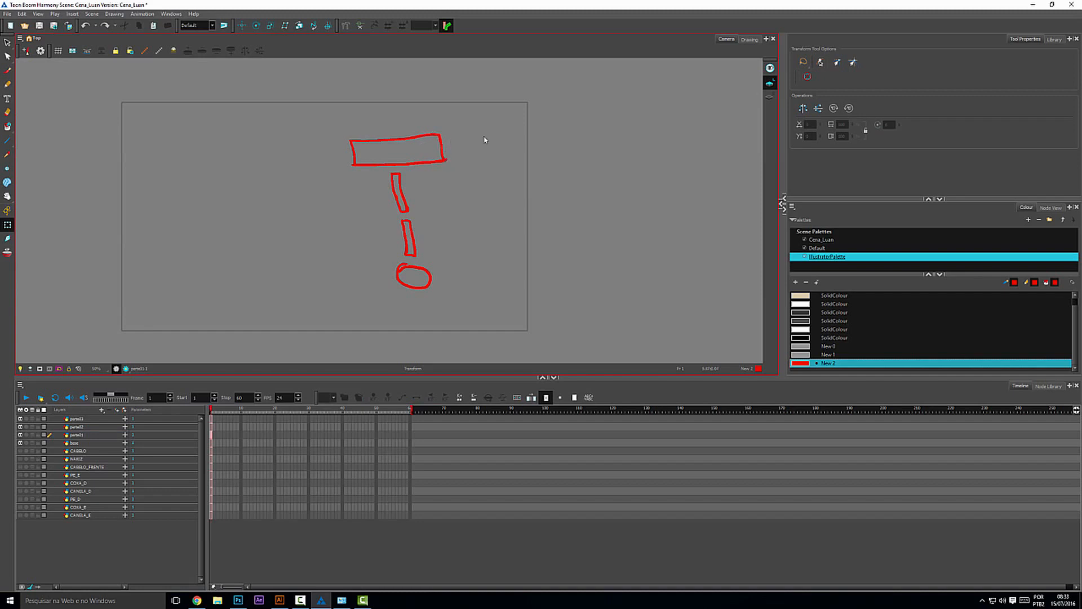
pyautogui.click(421, 156)
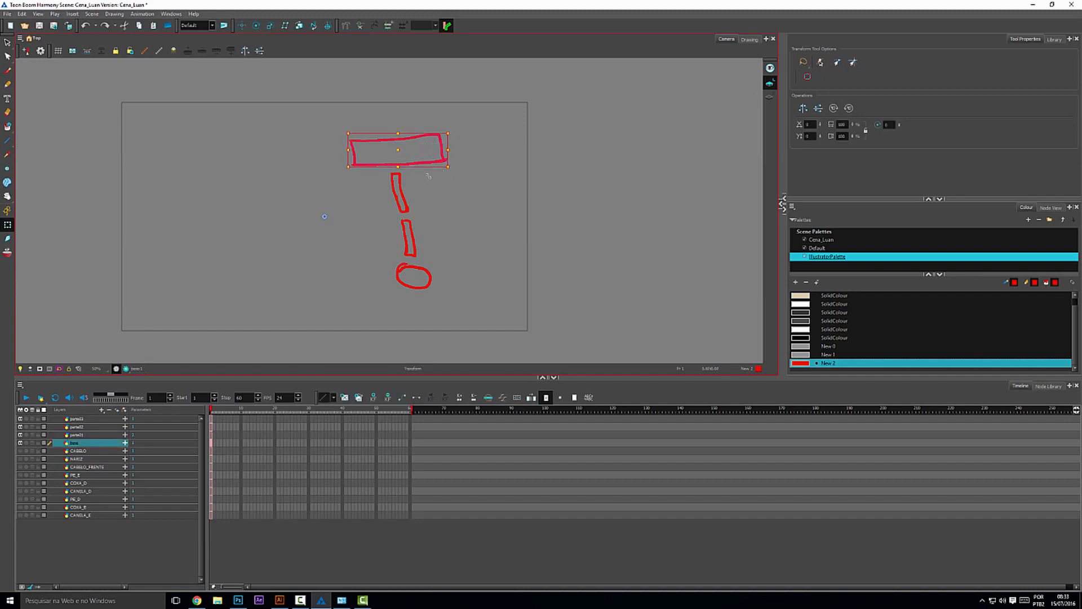
pyautogui.click(390, 195)
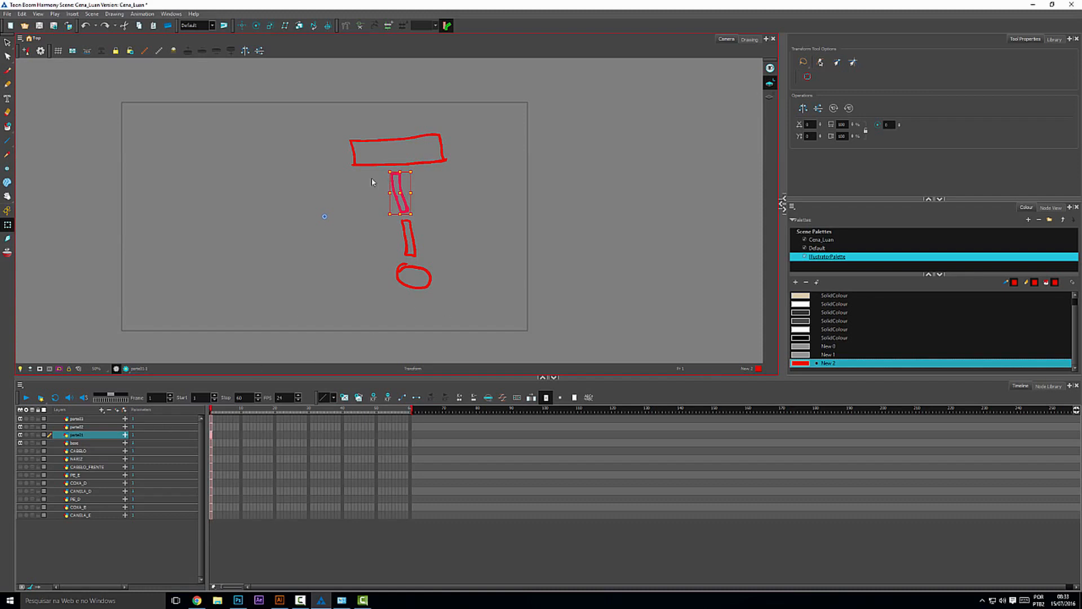
pyautogui.click(84, 443)
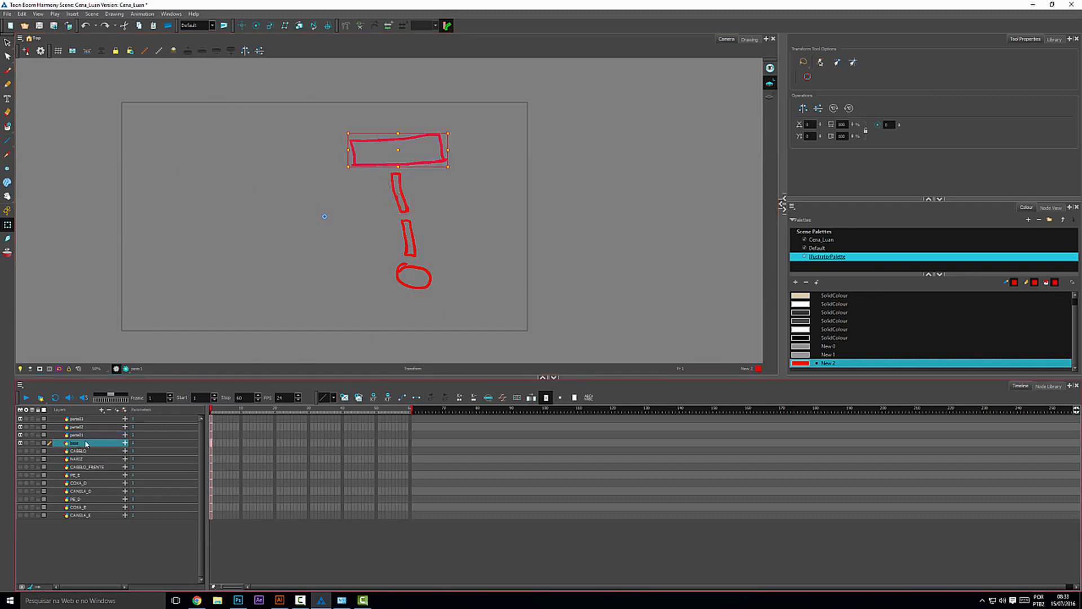
pyautogui.click(86, 437)
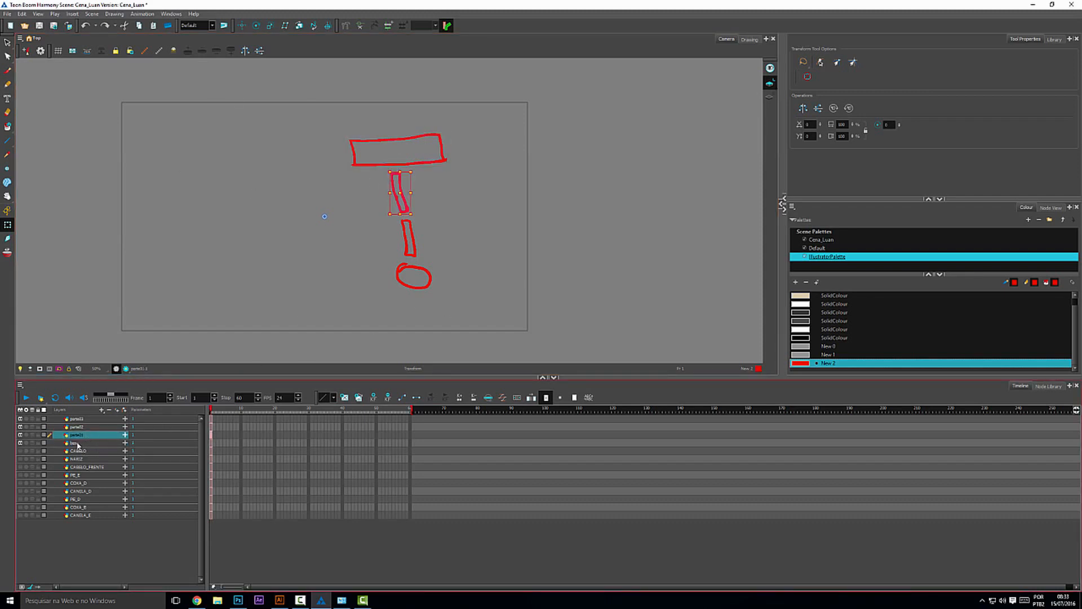
pyautogui.click(86, 443)
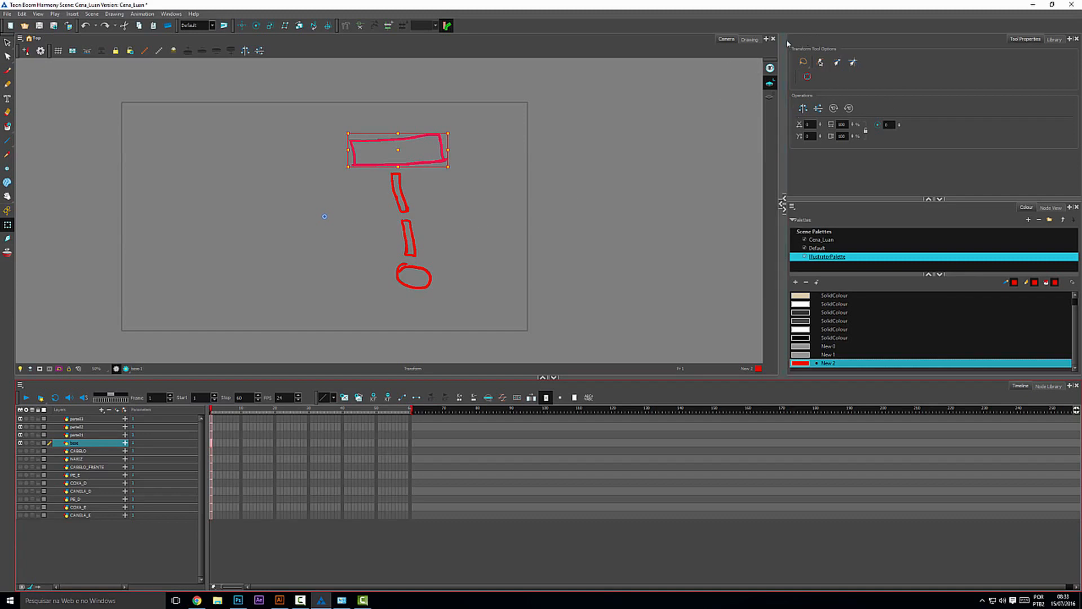
# - Widen the side panel area and add a Node View alongside Tool Properties and Library
pyautogui.moveTo(787, 44); pyautogui.dragTo(762, 44)
pyautogui.click(1069, 38)
pyautogui.click(1039, 198)
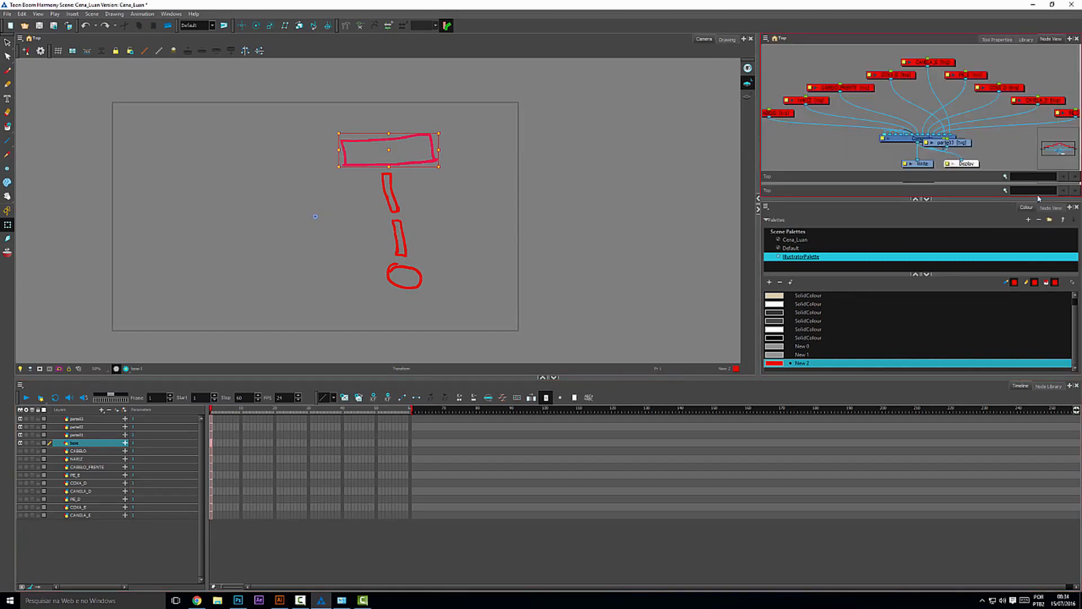
# - Dock the Node View as its own pane between the Camera view and the Library, and collapse that pane
pyautogui.moveTo(996, 39); pyautogui.dragTo(721, 169)
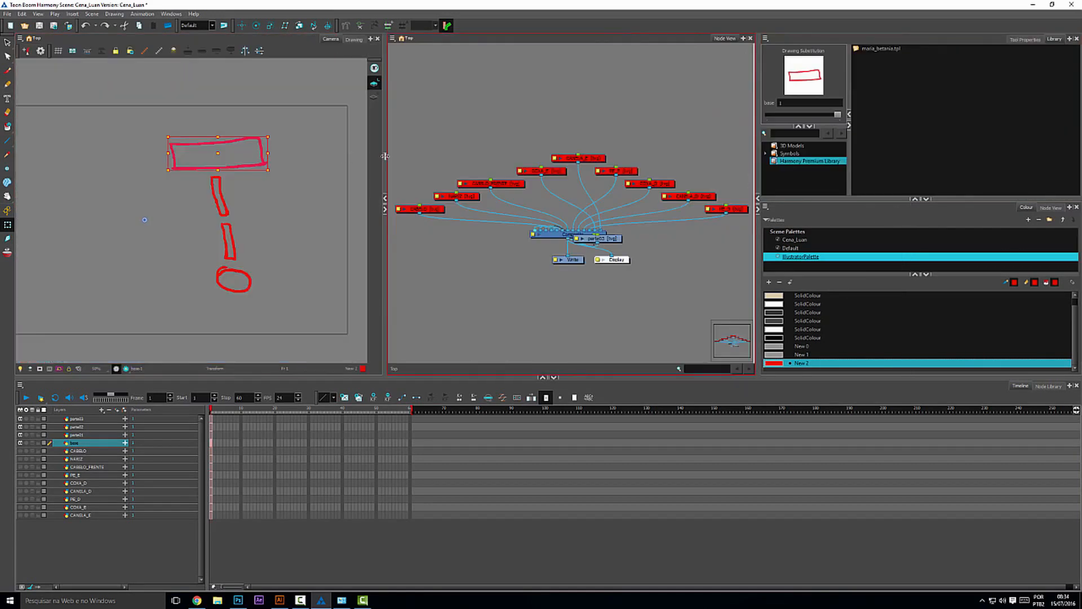
pyautogui.moveTo(384, 176); pyautogui.dragTo(430, 177)
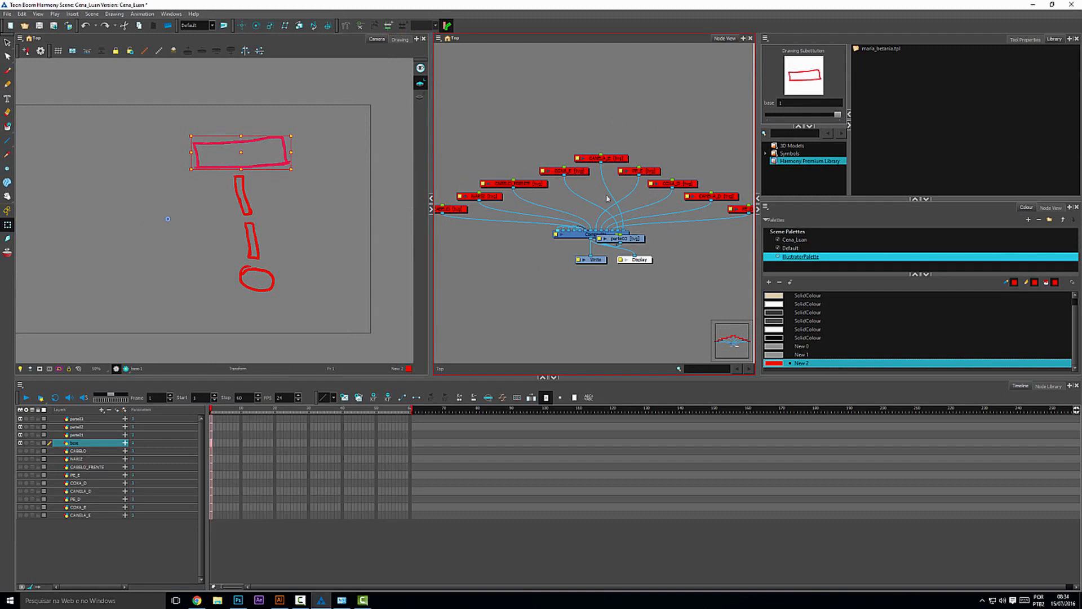
pyautogui.click(432, 211)
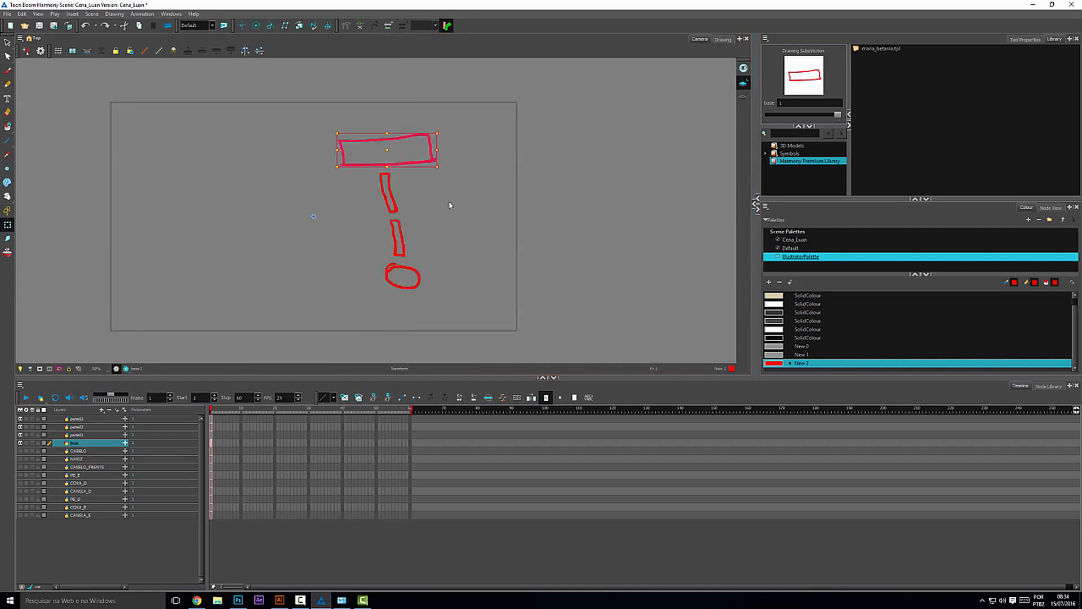
# - Parent the parte01 layer to base in the timeline and select base to check that both drawings are included
pyautogui.click(86, 436)
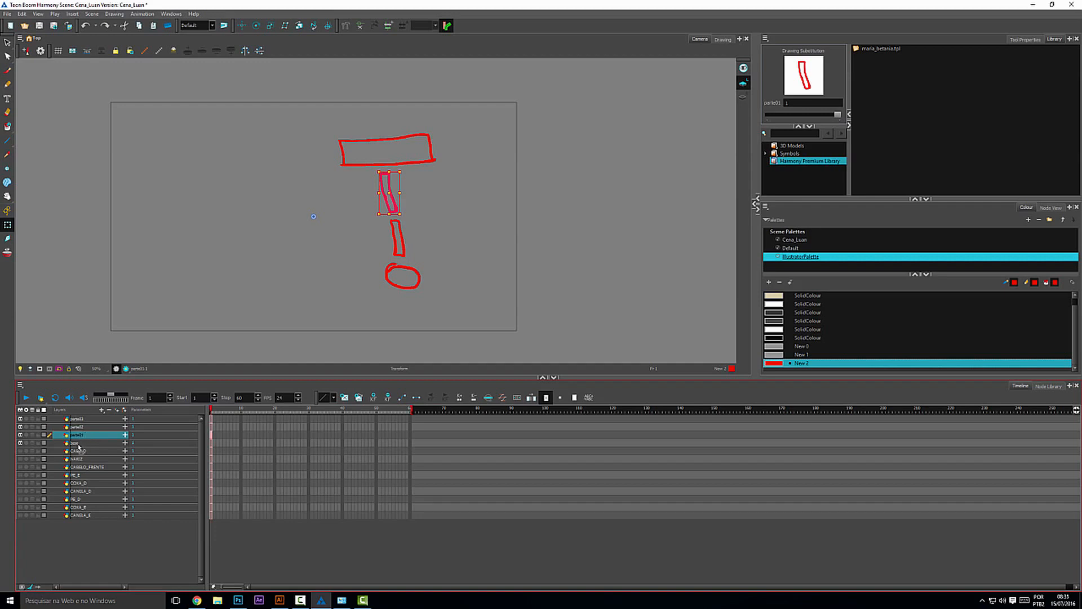
pyautogui.moveTo(77, 445); pyautogui.dragTo(77, 443)
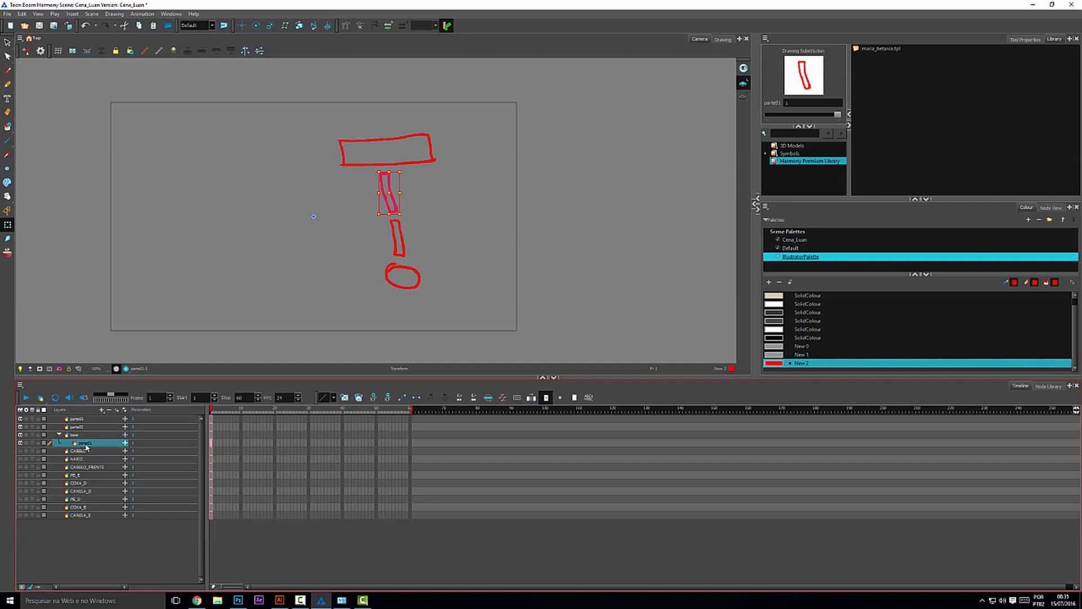
pyautogui.click(75, 435)
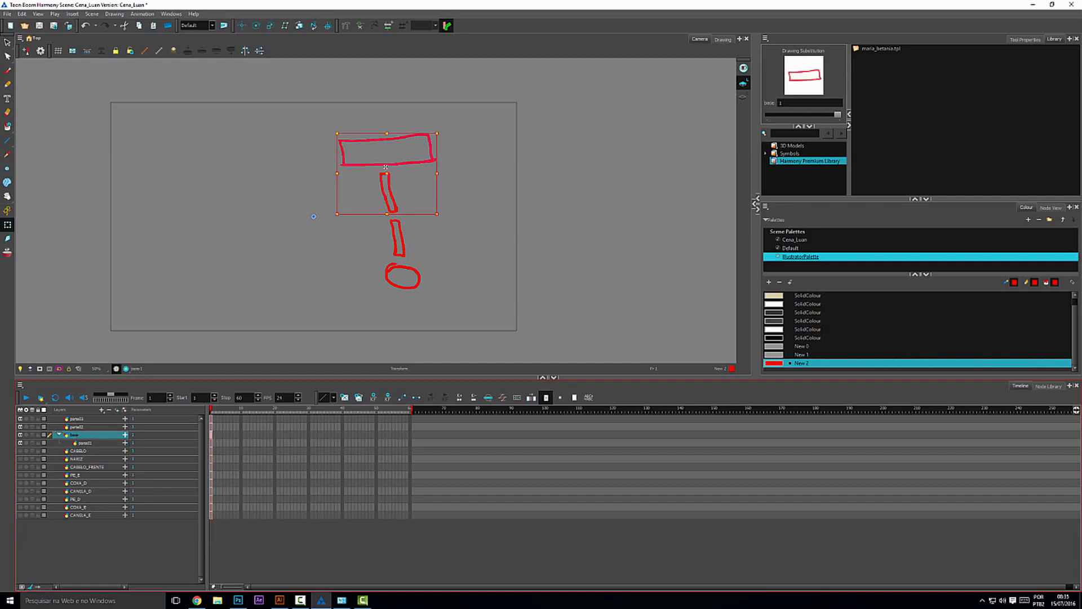
pyautogui.click(387, 167)
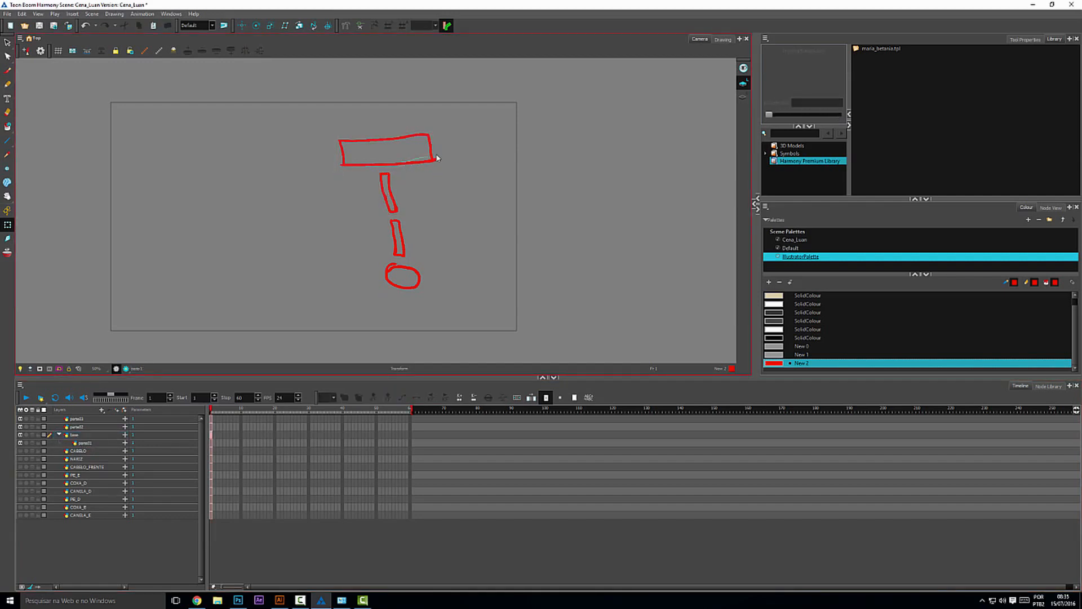
pyautogui.moveTo(415, 161)
pyautogui.mouseDown()
pyautogui.moveTo(399, 160)
pyautogui.moveTo(436, 159)
pyautogui.moveTo(392, 162)
pyautogui.moveTo(414, 161)
pyautogui.mouseUp()
# - Try moving the parte01 bar on its own, and undo the move
pyautogui.click(85, 444)
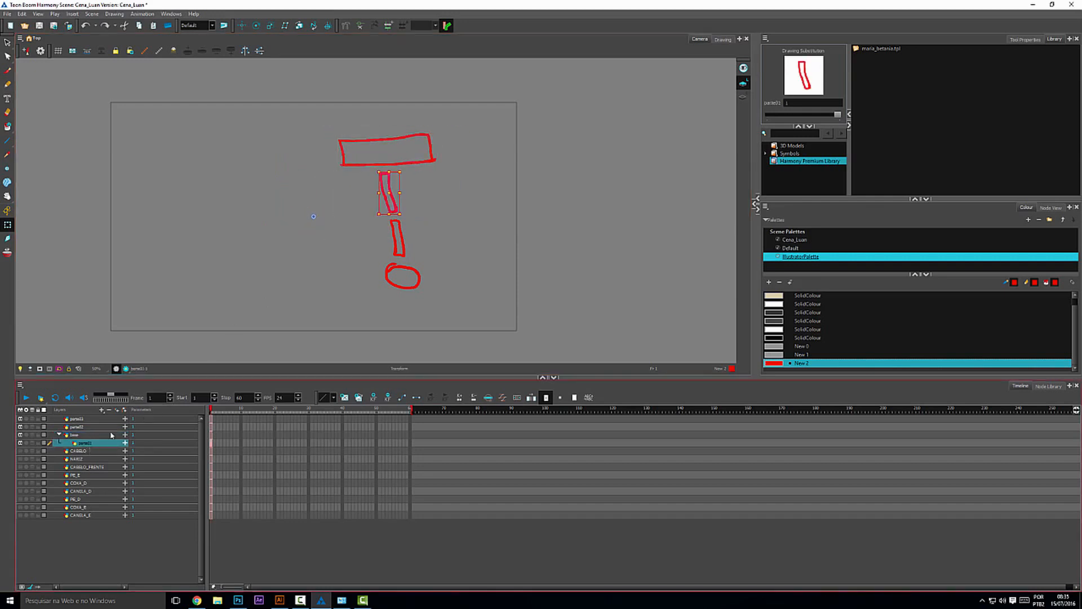
pyautogui.click(385, 183)
pyautogui.moveTo(385, 183)
pyautogui.mouseDown()
pyautogui.moveTo(395, 182)
pyautogui.moveTo(384, 182)
pyautogui.mouseUp()
pyautogui.hotkey('ctrl', 'z')
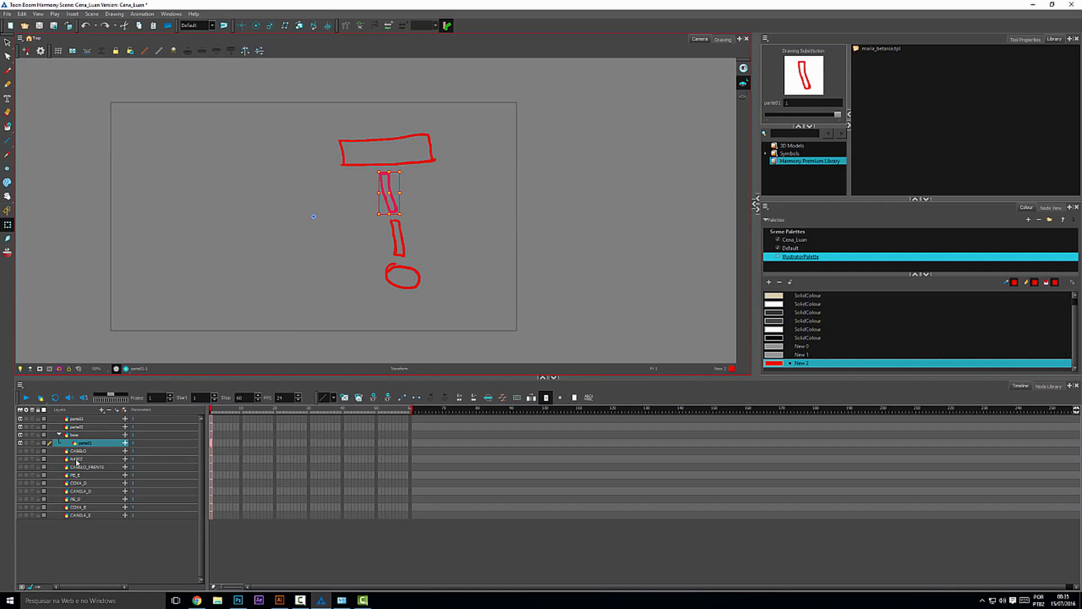
# - Parent parte02 to parte01, and parte03 to parte02, to complete the layer hierarchy under base
pyautogui.click(96, 427)
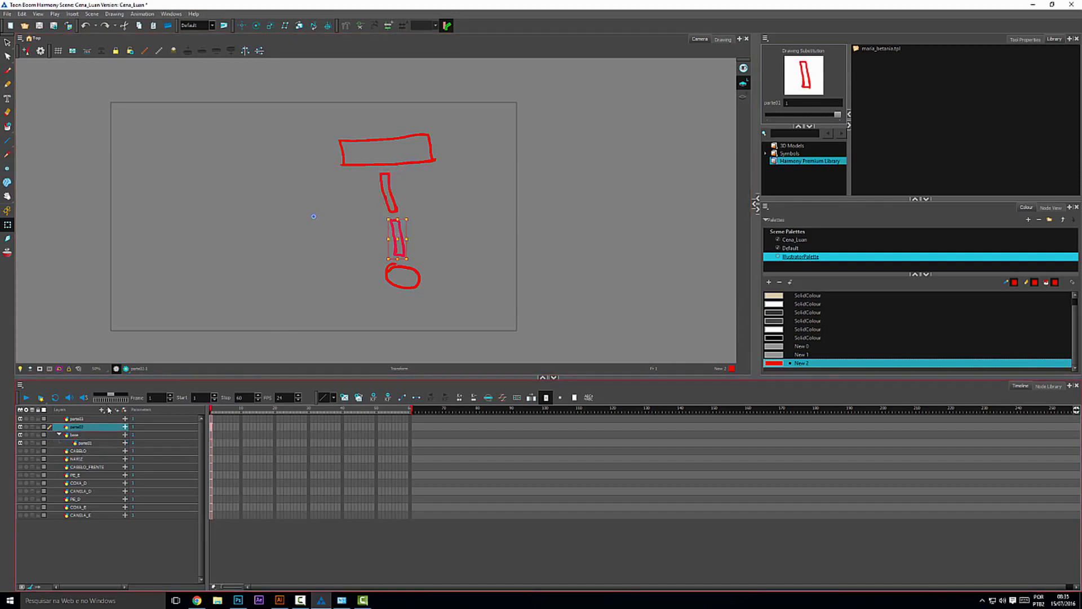
pyautogui.click(79, 430)
pyautogui.moveTo(80, 430); pyautogui.dragTo(91, 444)
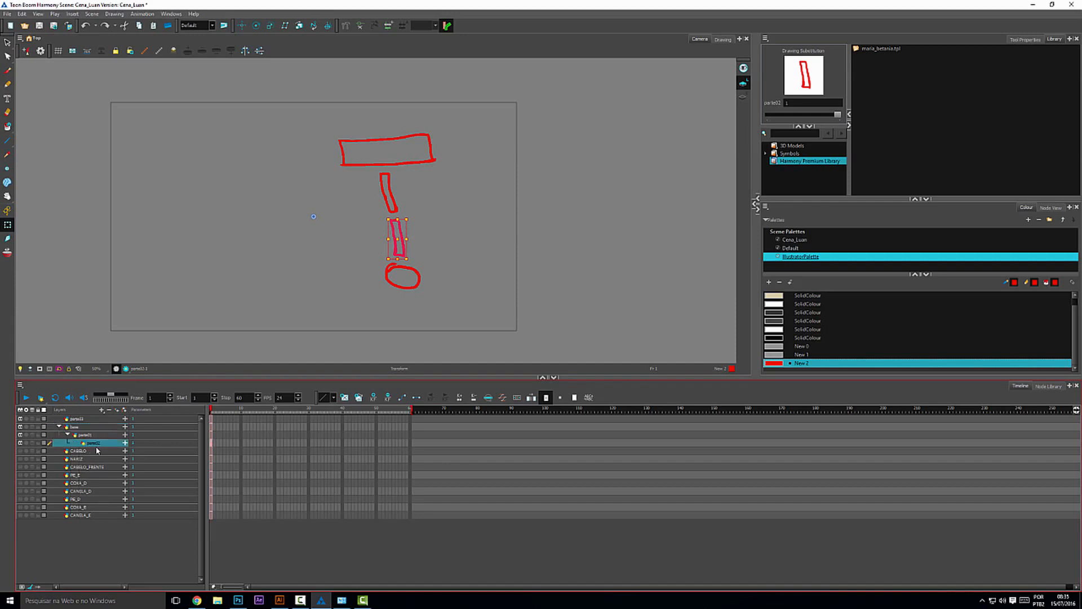
pyautogui.click(80, 419)
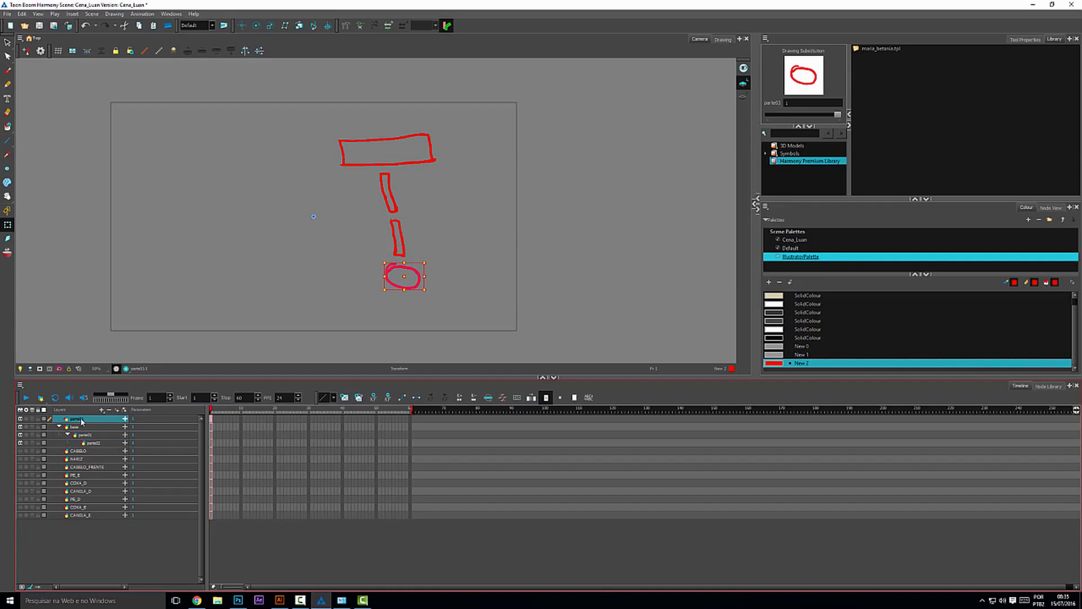
pyautogui.moveTo(82, 420)
pyautogui.mouseDown()
pyautogui.moveTo(112, 437)
pyautogui.moveTo(98, 446)
pyautogui.mouseUp()
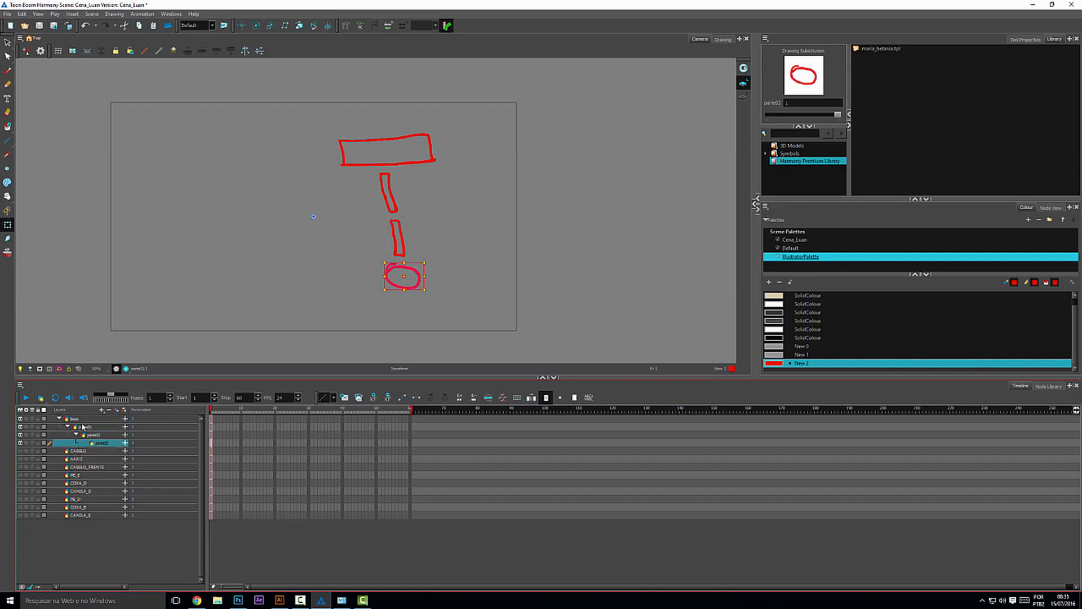
# - Test the hierarchy by moving the base chain and the parte01 and parte02 bars, undoing the trial moves of the bars
pyautogui.click(77, 419)
pyautogui.moveTo(393, 199)
pyautogui.mouseDown()
pyautogui.moveTo(432, 191)
pyautogui.moveTo(382, 201)
pyautogui.moveTo(381, 240)
pyautogui.mouseUp()
pyautogui.click(383, 201)
pyautogui.click(383, 202)
pyautogui.hotkey('ctrl', 'z')
pyautogui.hotkey('ctrl', 'z')
pyautogui.click(393, 240)
pyautogui.hotkey('ctrl', 'z')
pyautogui.hotkey('ctrl', 'z')
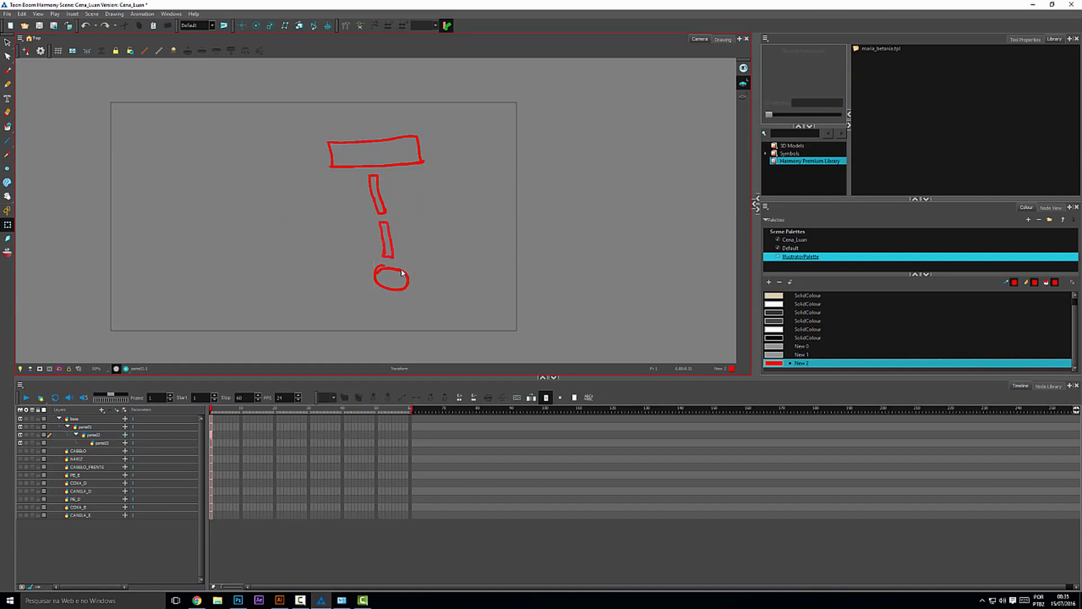
# - Try moving the parte03 oval on its own, undo the move, and clear the selection
pyautogui.click(401, 280)
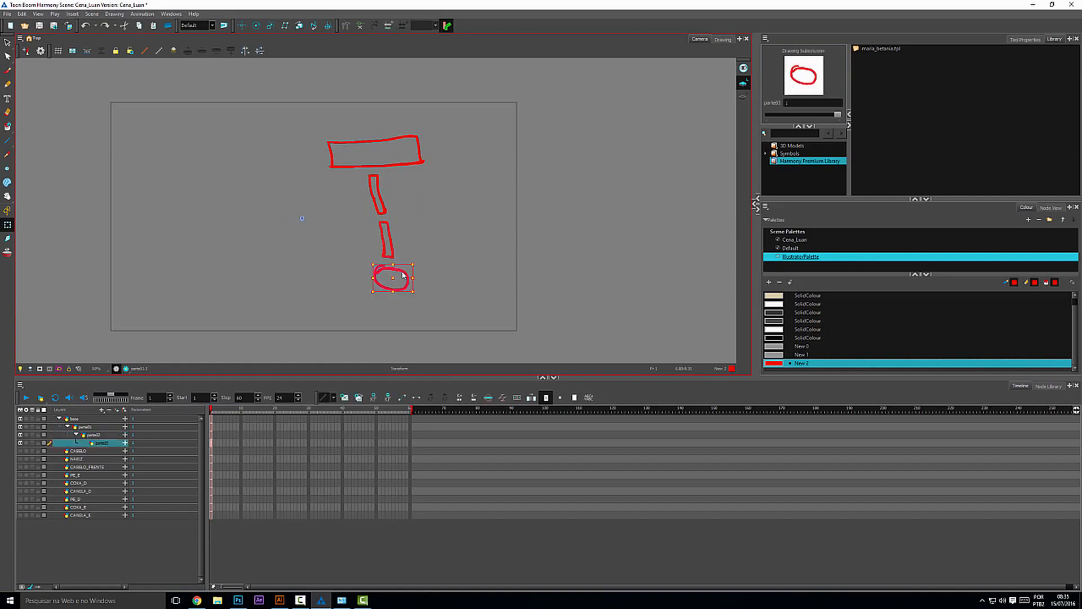
pyautogui.moveTo(404, 276); pyautogui.dragTo(377, 277)
pyautogui.hotkey('ctrl', 'z')
pyautogui.click(419, 163)
pyautogui.click(460, 216)
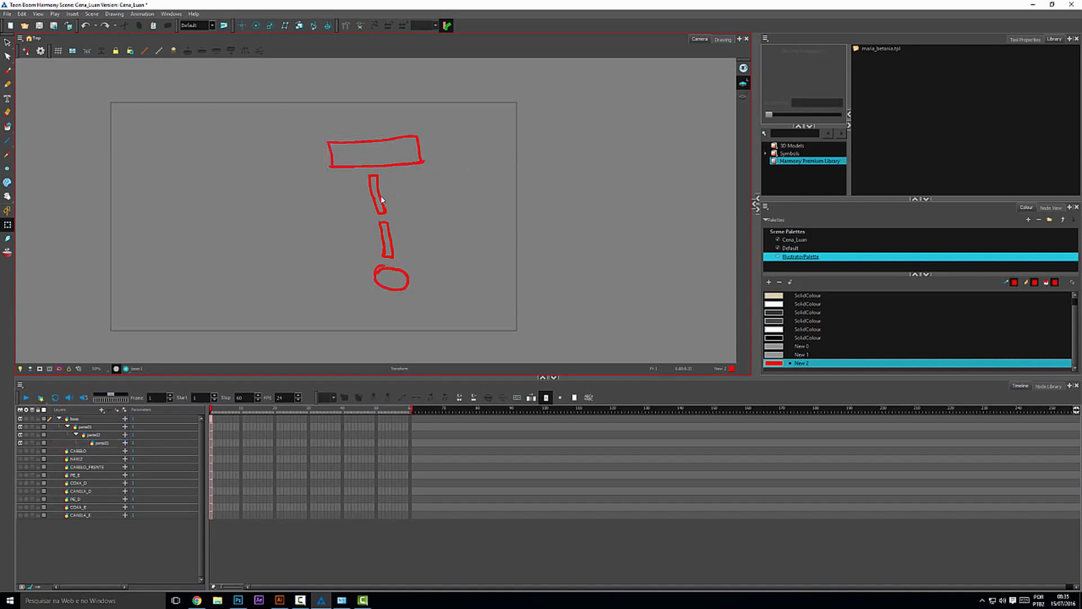
# - Try rotating parte01 with its child layers around the default pivot, and undo the rotation
pyautogui.click(386, 219)
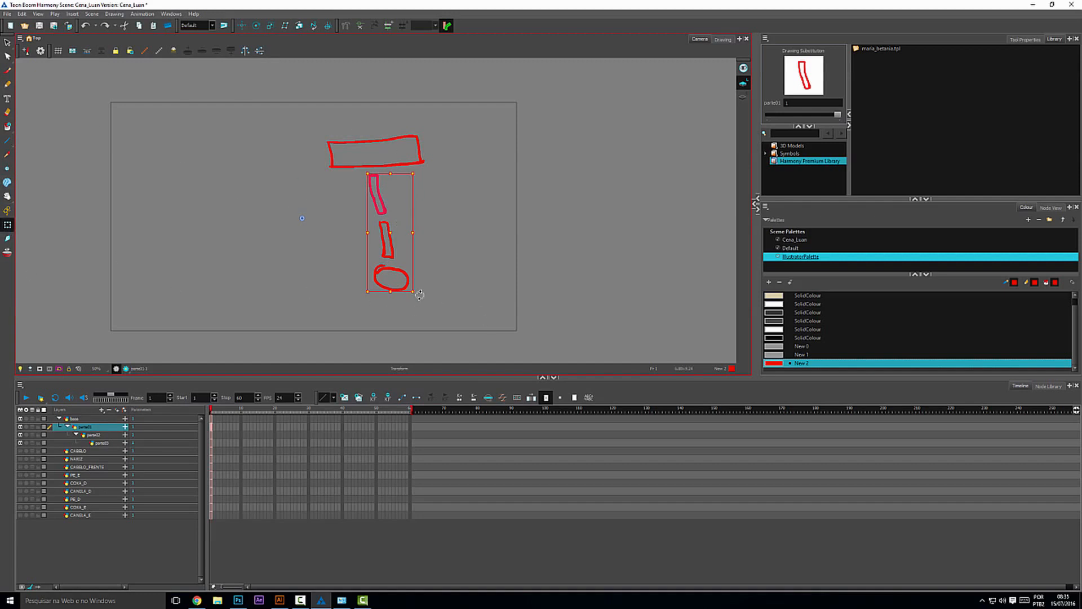
pyautogui.moveTo(420, 294)
pyautogui.mouseDown()
pyautogui.moveTo(375, 339)
pyautogui.moveTo(392, 325)
pyautogui.mouseUp()
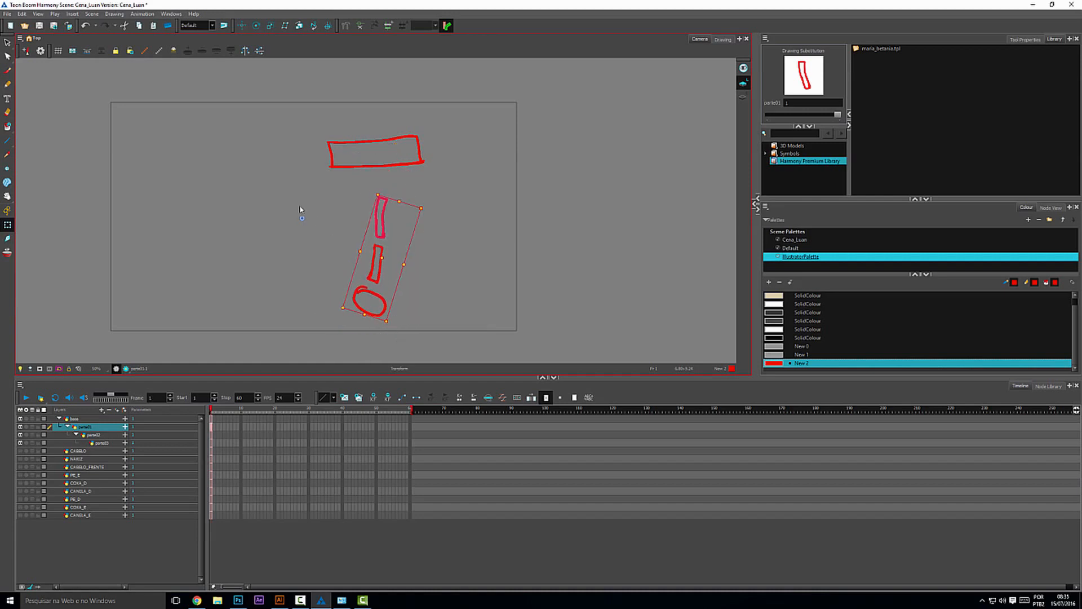
pyautogui.hotkey('ctrl', 'z')
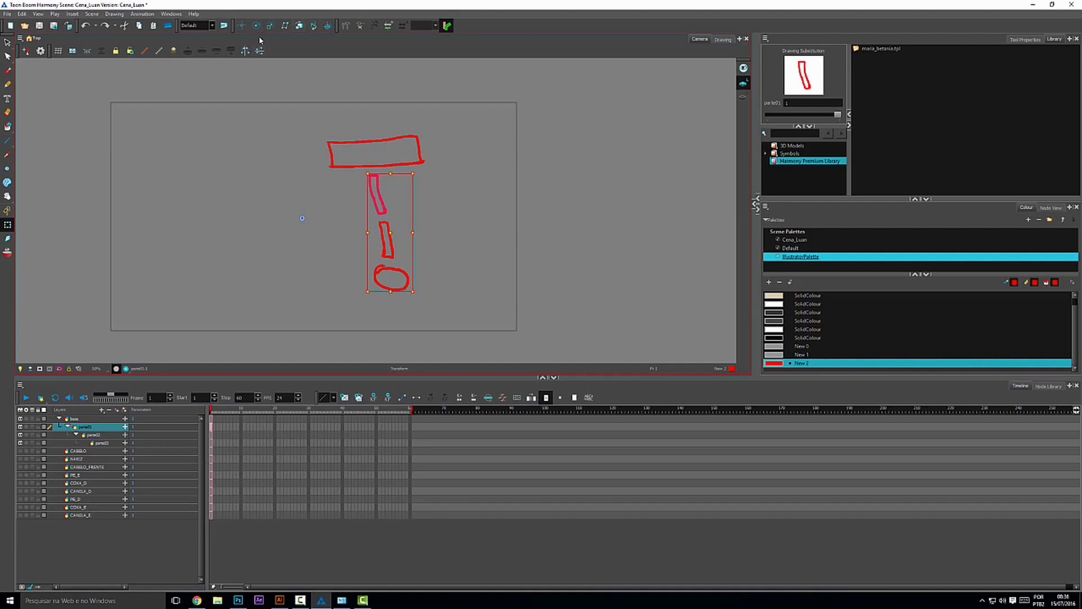
# - Using the Translate tool, reposition the pivot of parte01 to the top end of its bar
pyautogui.rightClick(490, 28)
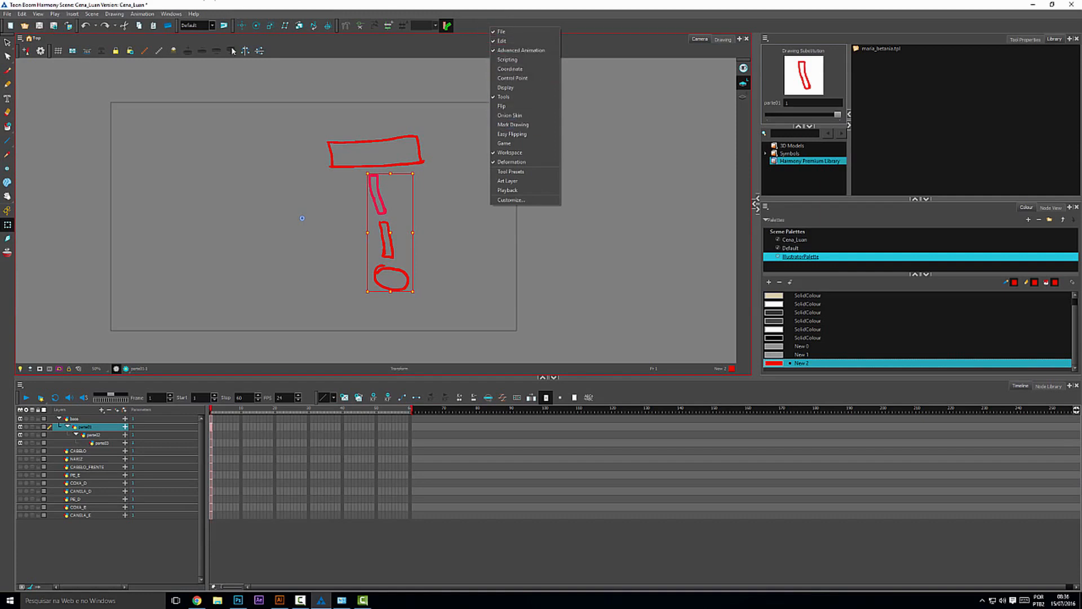
pyautogui.click(255, 26)
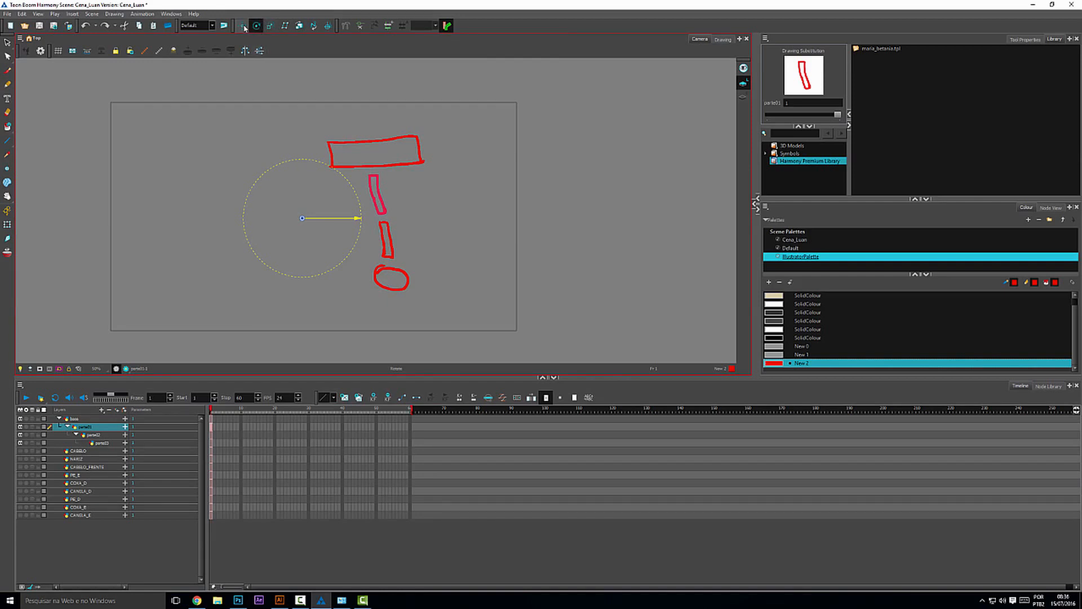
pyautogui.hotkey('alt', '2')
pyautogui.click(256, 29)
pyautogui.click(245, 29)
pyautogui.moveTo(304, 218); pyautogui.dragTo(372, 171)
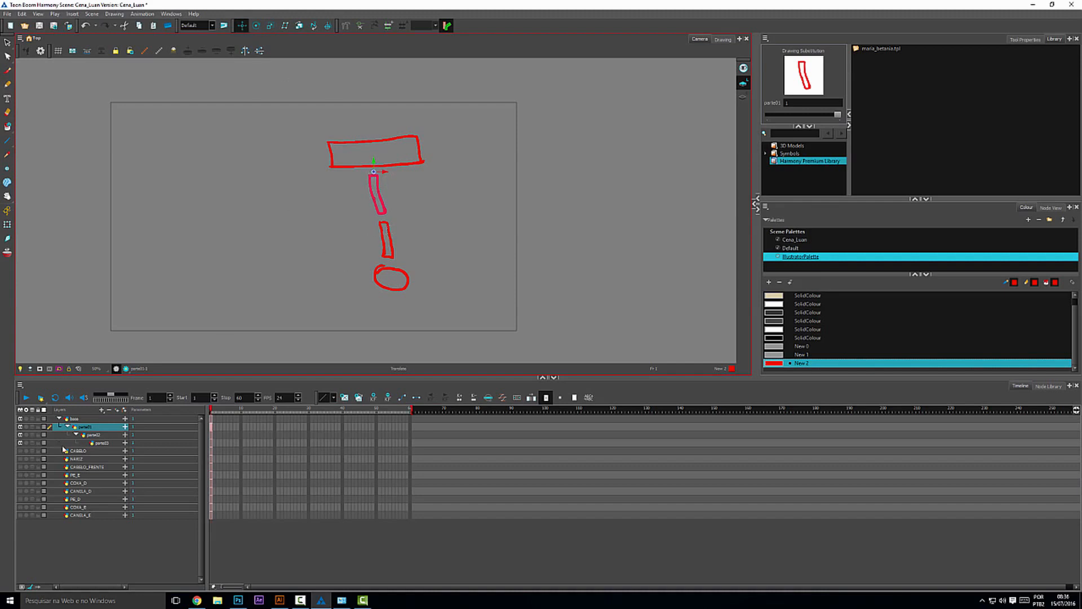
# - Reposition the pivot of parte02 to the top end of its bar and nudge the part slightly
pyautogui.click(97, 434)
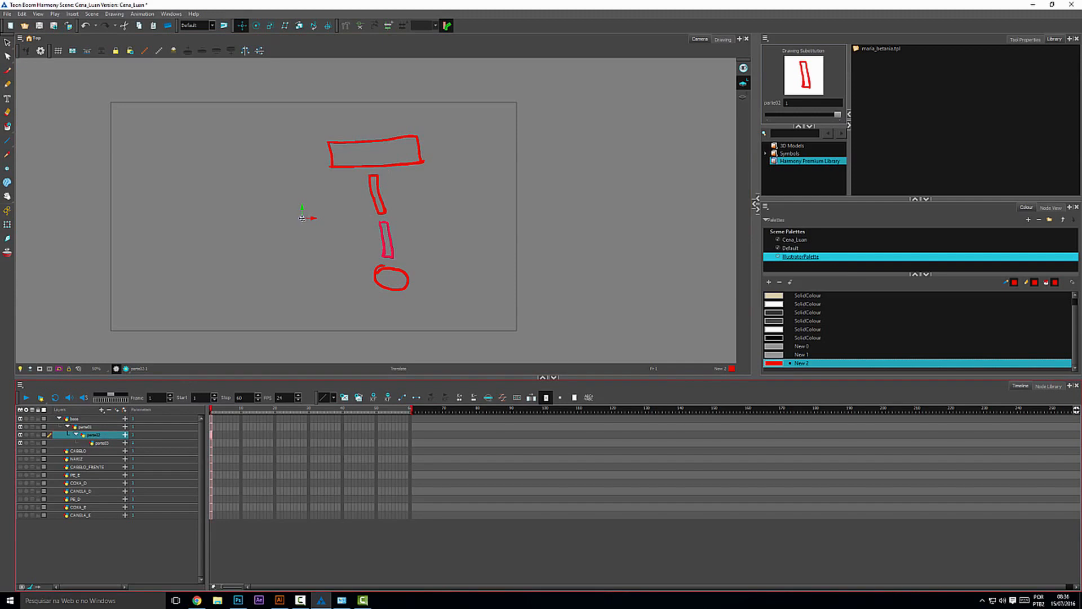
pyautogui.moveTo(303, 219); pyautogui.dragTo(383, 221)
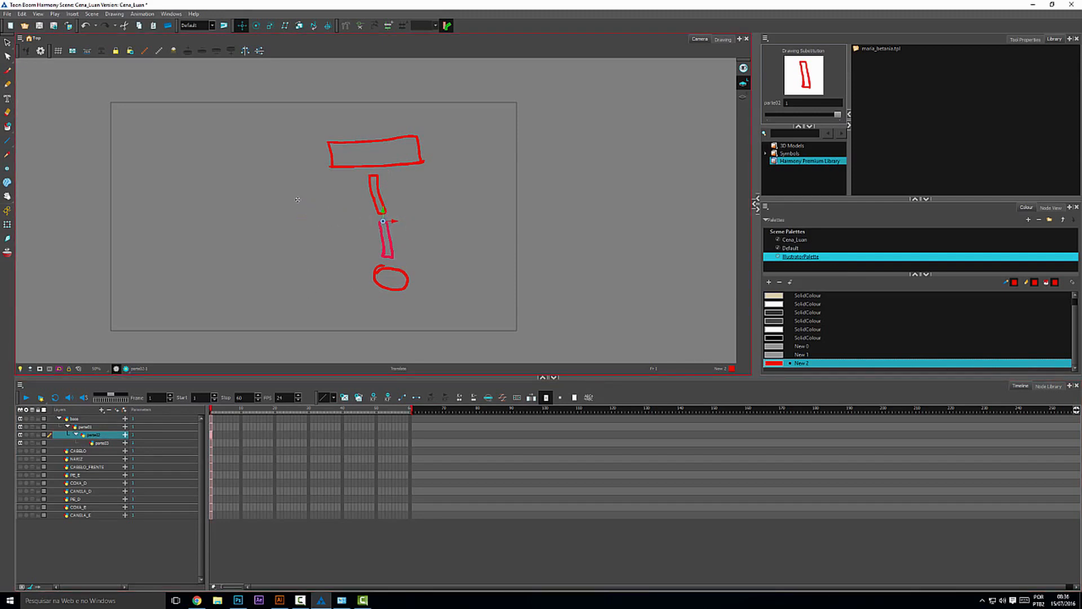
pyautogui.click(282, 312)
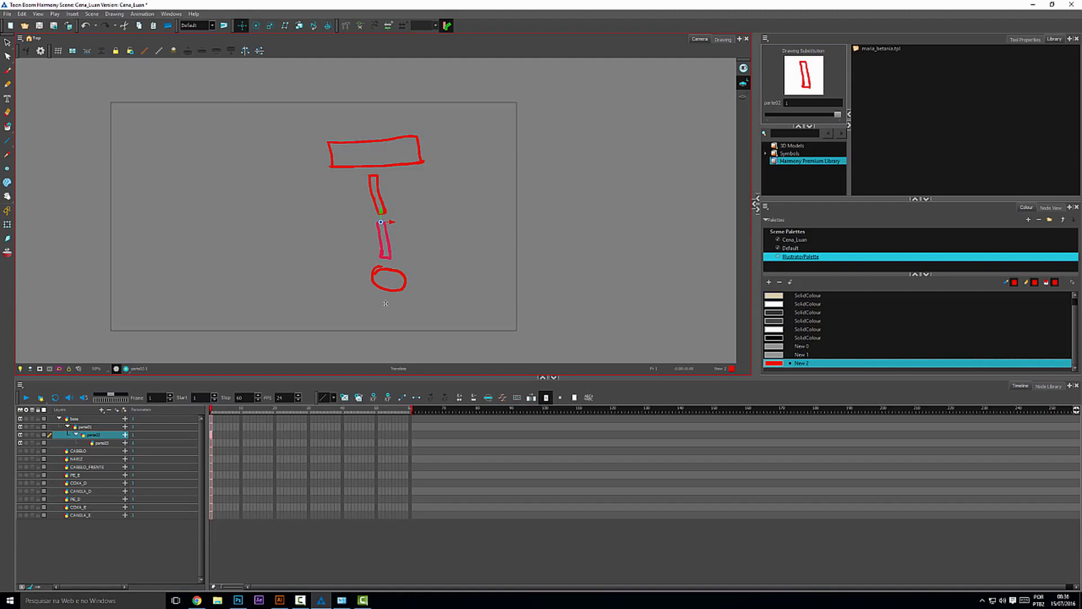
# - Set the drawing pivot of parte03 just above the oval, and check it with the Transform tool
pyautogui.click(101, 443)
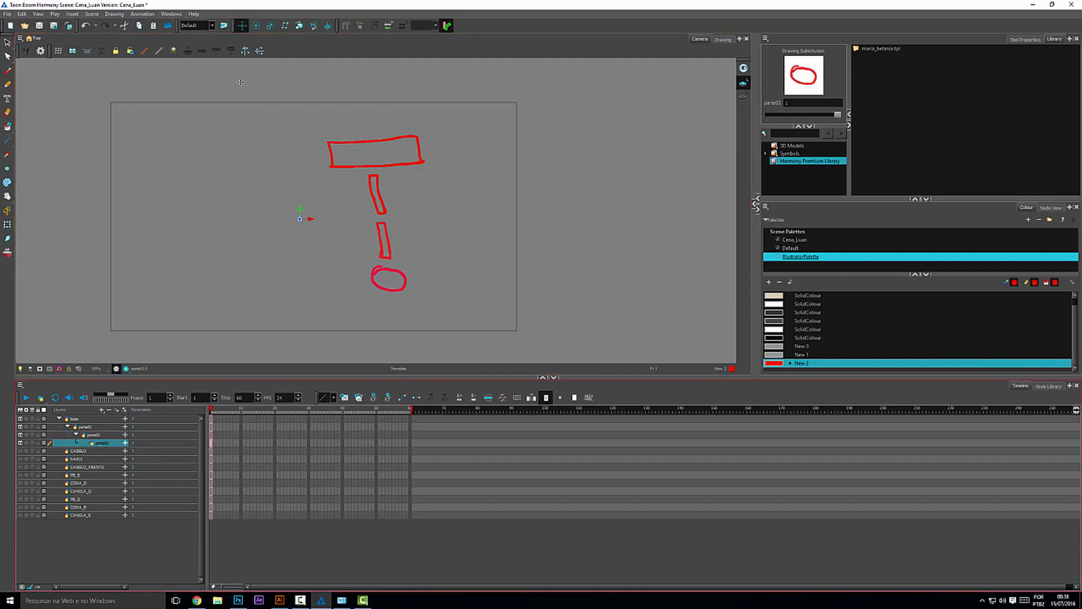
pyautogui.click(7, 168)
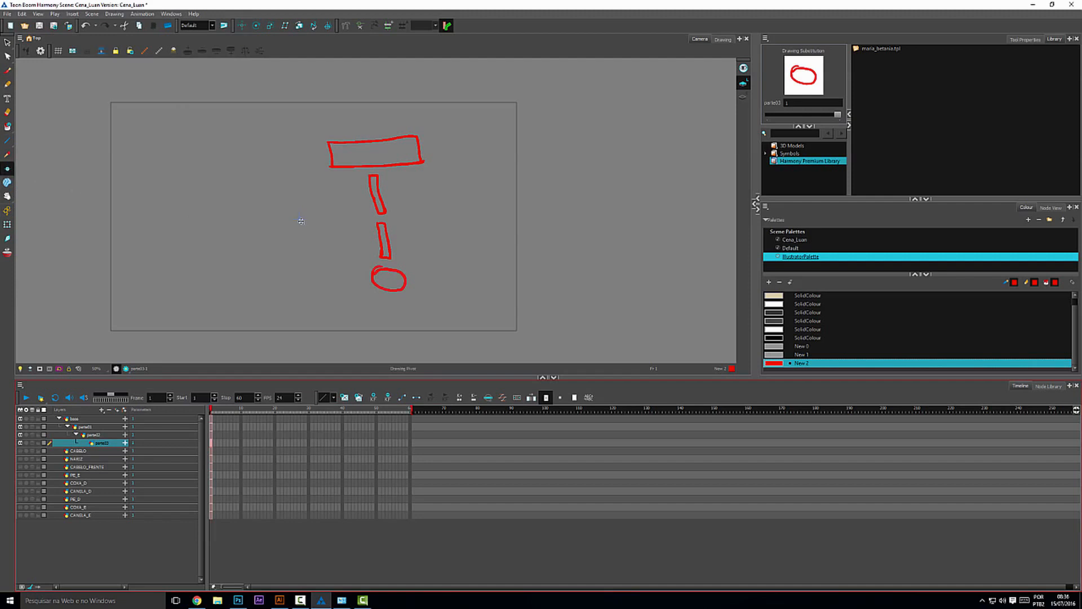
pyautogui.click(386, 263)
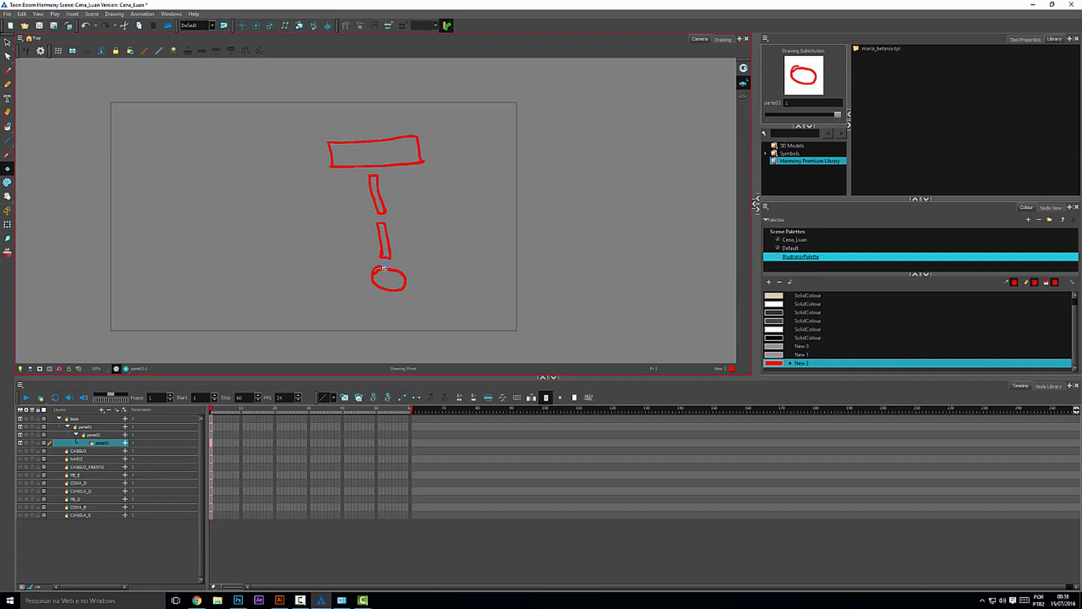
pyautogui.click(8, 225)
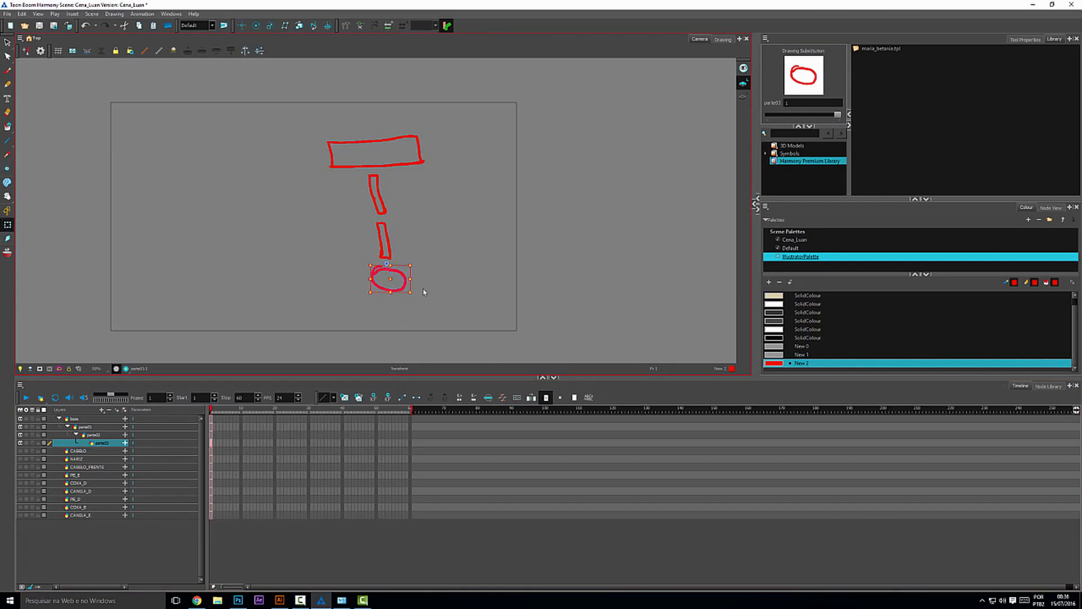
# - Set the drawing pivot of base near the upper middle of the rectangle, and inspect the drawing pivot of parte01
pyautogui.click(77, 420)
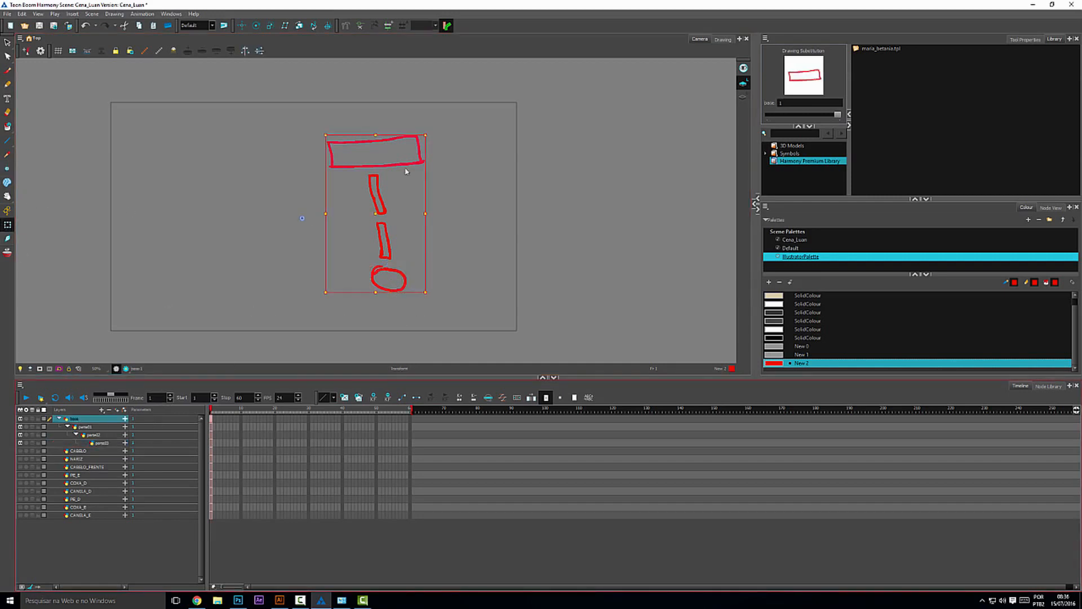
pyautogui.click(7, 169)
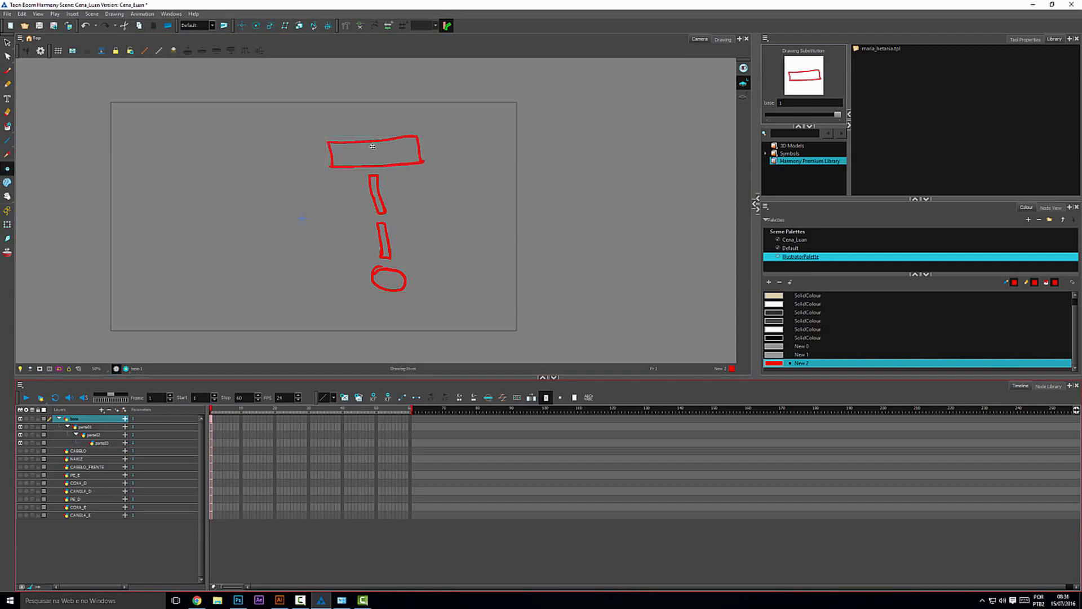
pyautogui.click(374, 146)
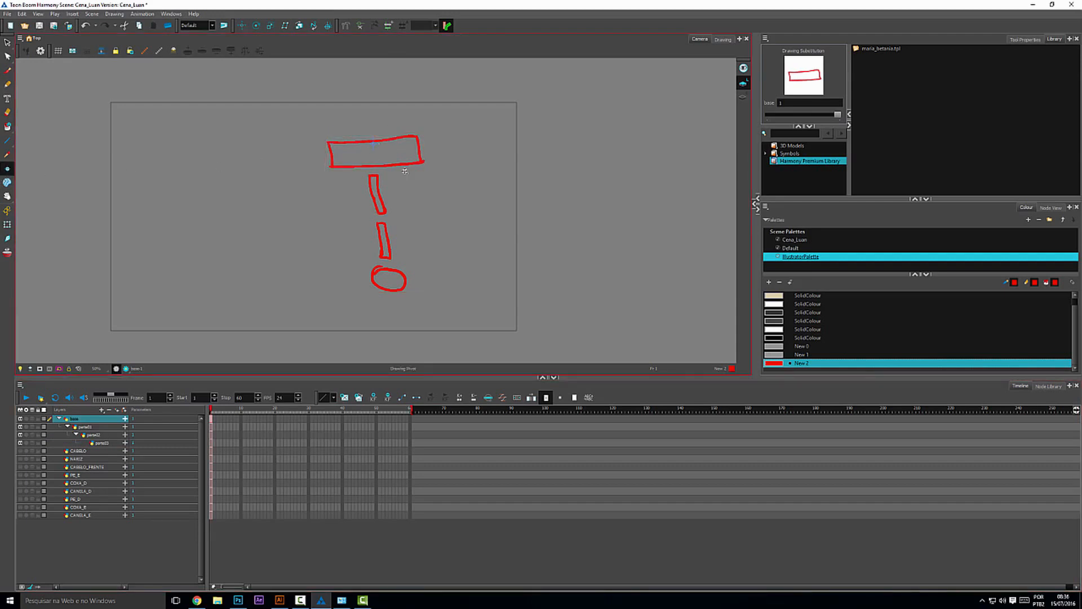
pyautogui.click(84, 547)
pyautogui.click(83, 427)
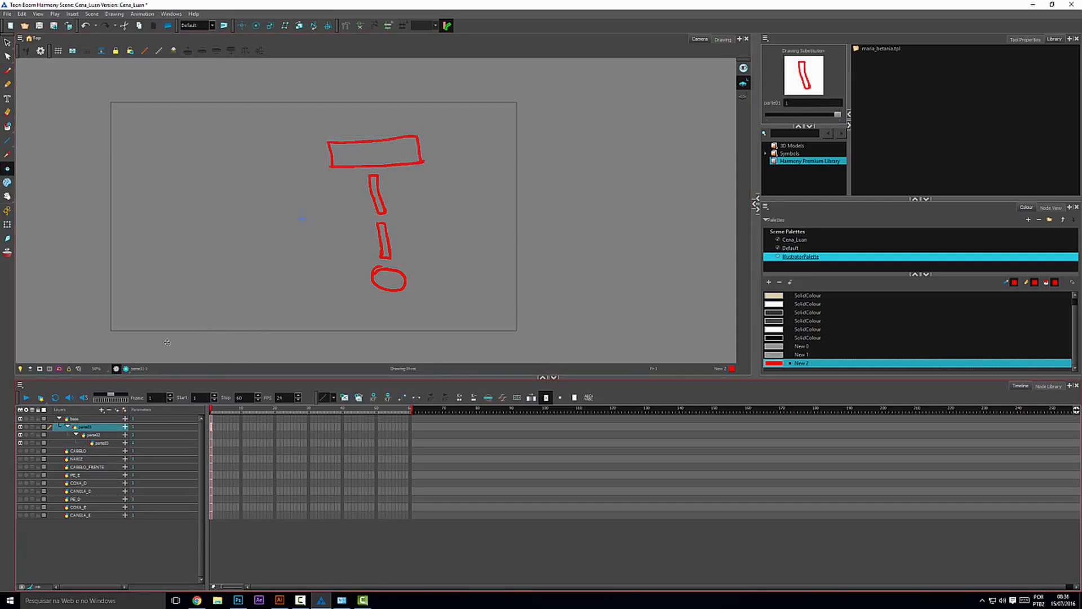
# - Select all layers from base through parte03 with the Transform tool
pyautogui.click(74, 419)
pyautogui.hotkey('shift', 't')
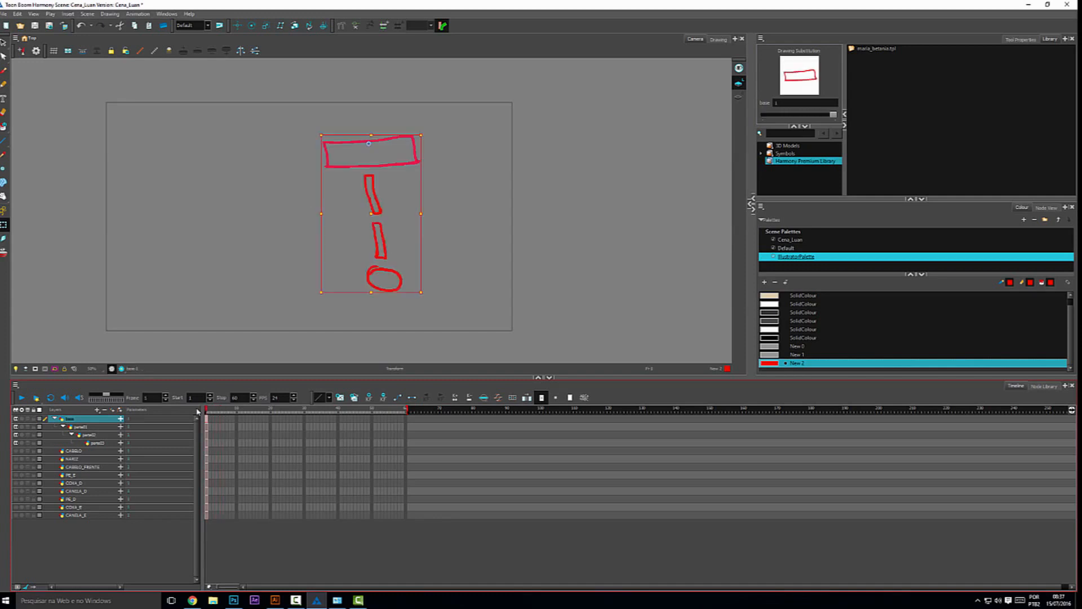
pyautogui.keyDown('shift'); pyautogui.click(111, 443); pyautogui.keyUp('shift')
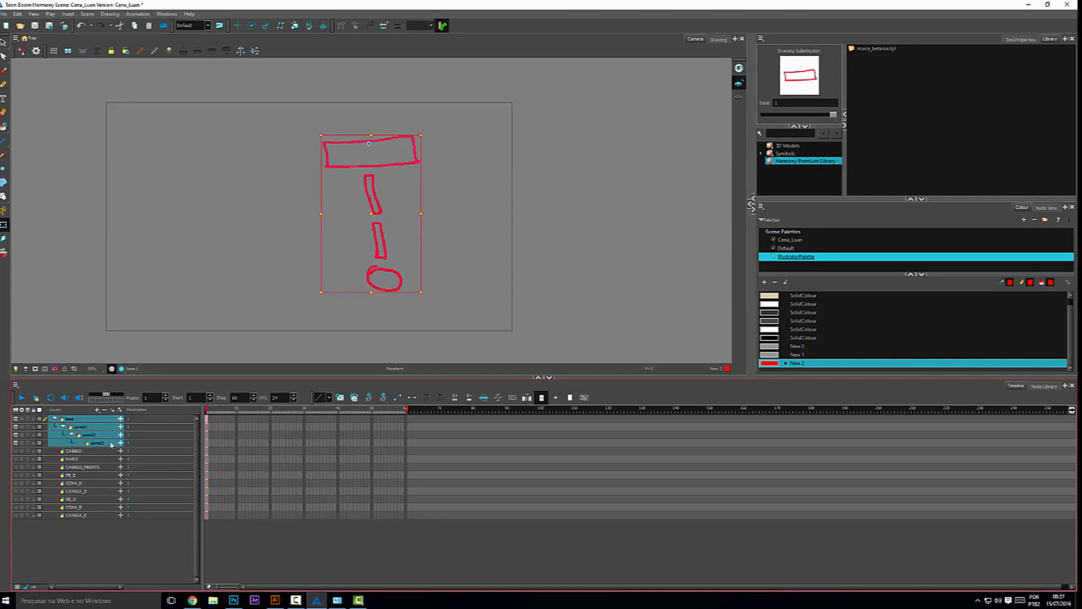
# - Select the layers from base through parte03 and extend their drawing exposure to frame 50
pyautogui.press('Escape')
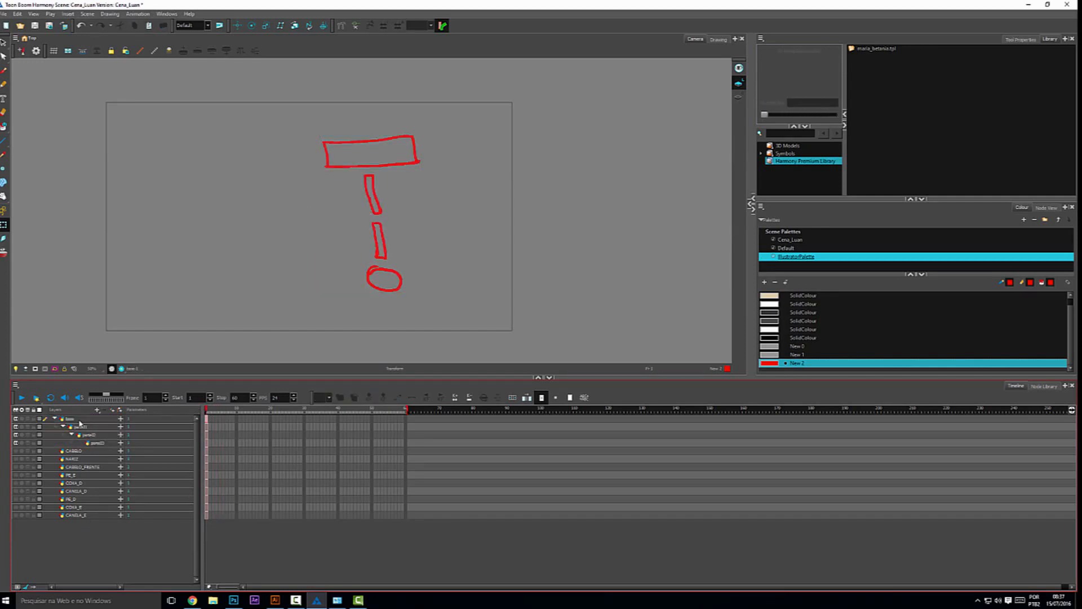
pyautogui.click(79, 420)
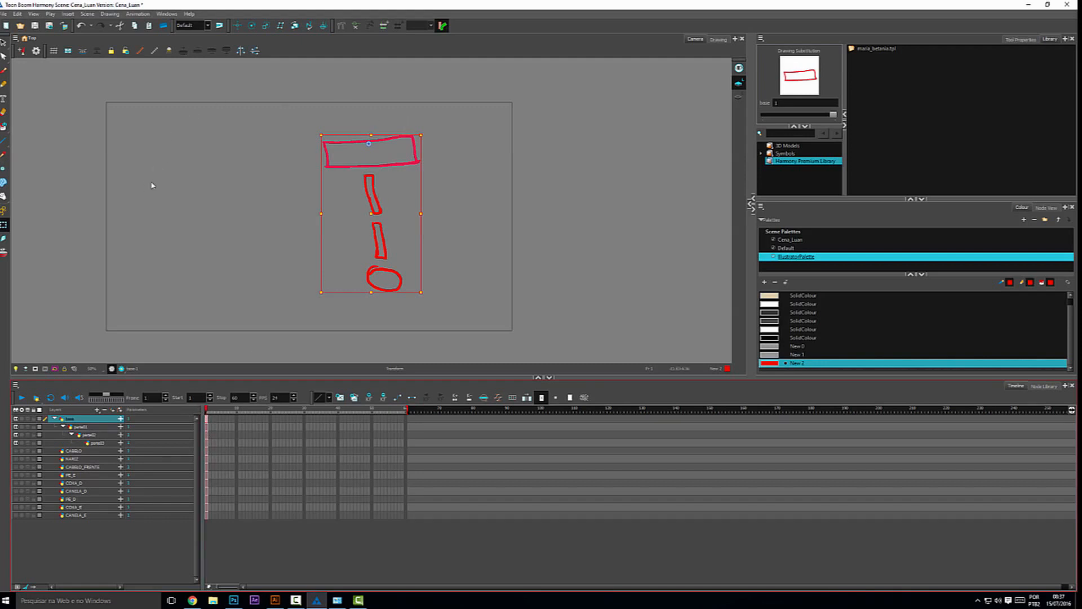
pyautogui.keyDown('shift'); pyautogui.click(99, 446); pyautogui.keyUp('shift')
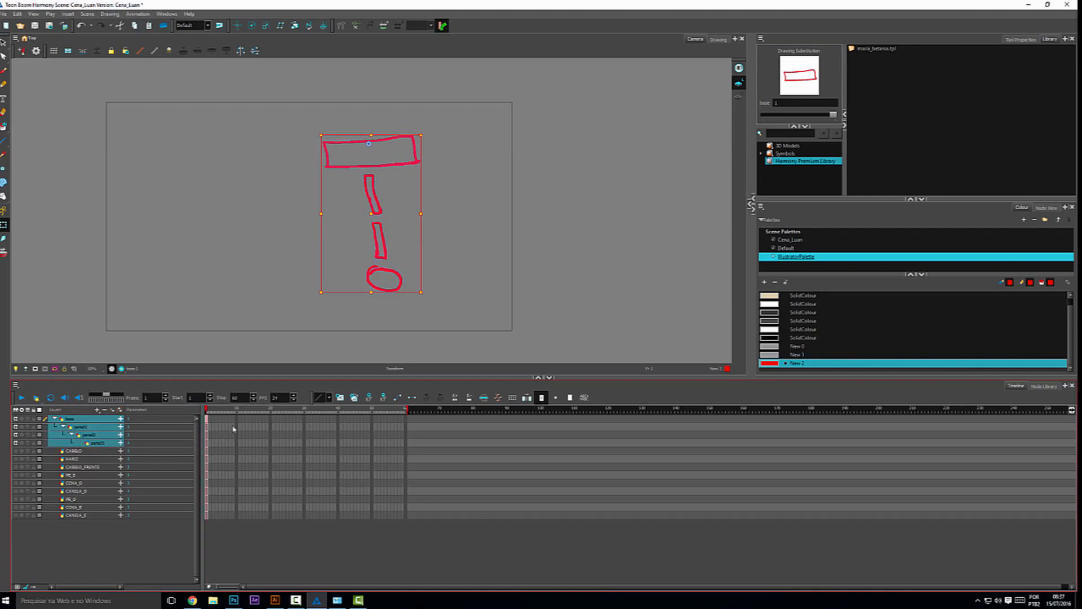
pyautogui.moveTo(211, 411); pyautogui.dragTo(251, 413)
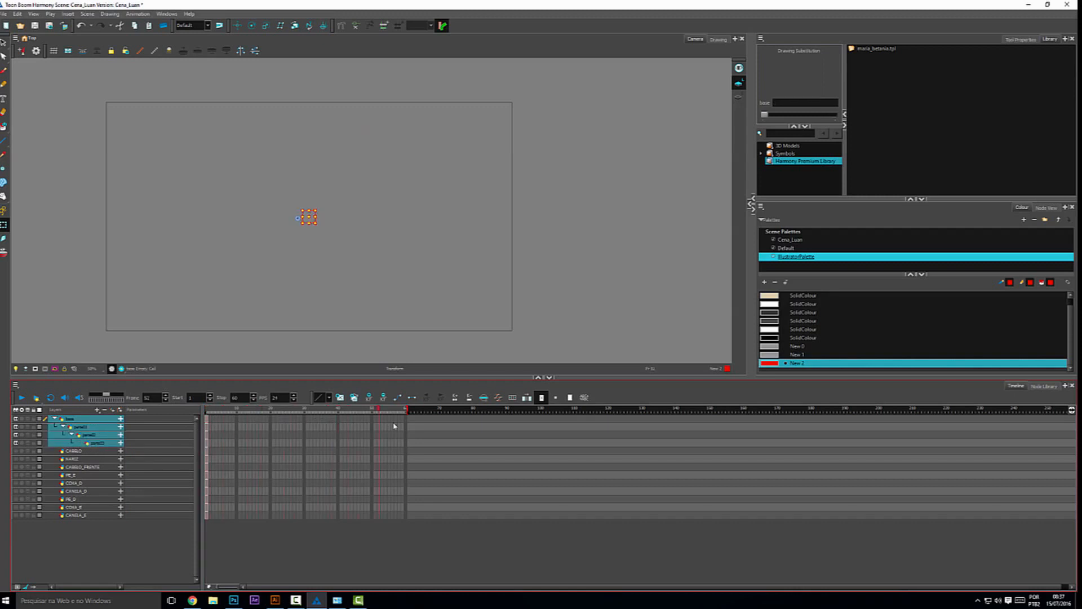
pyautogui.click(372, 430)
pyautogui.press('F5')
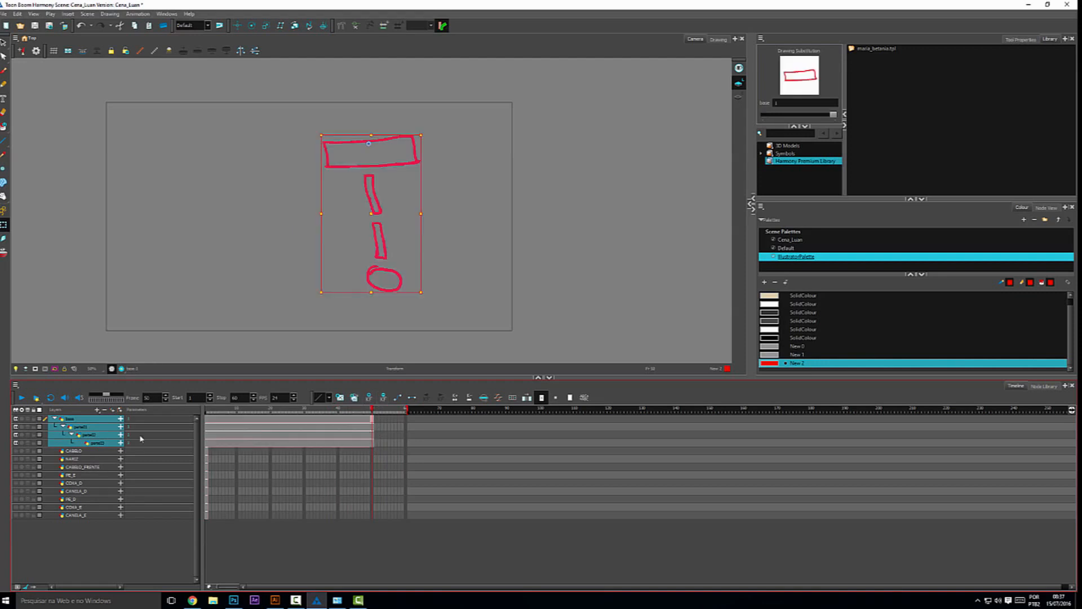
# - Turn on Animate mode and add a keyframe at frame 1 on the four selected layers
pyautogui.moveTo(375, 412); pyautogui.dragTo(201, 418)
pyautogui.click(4, 212)
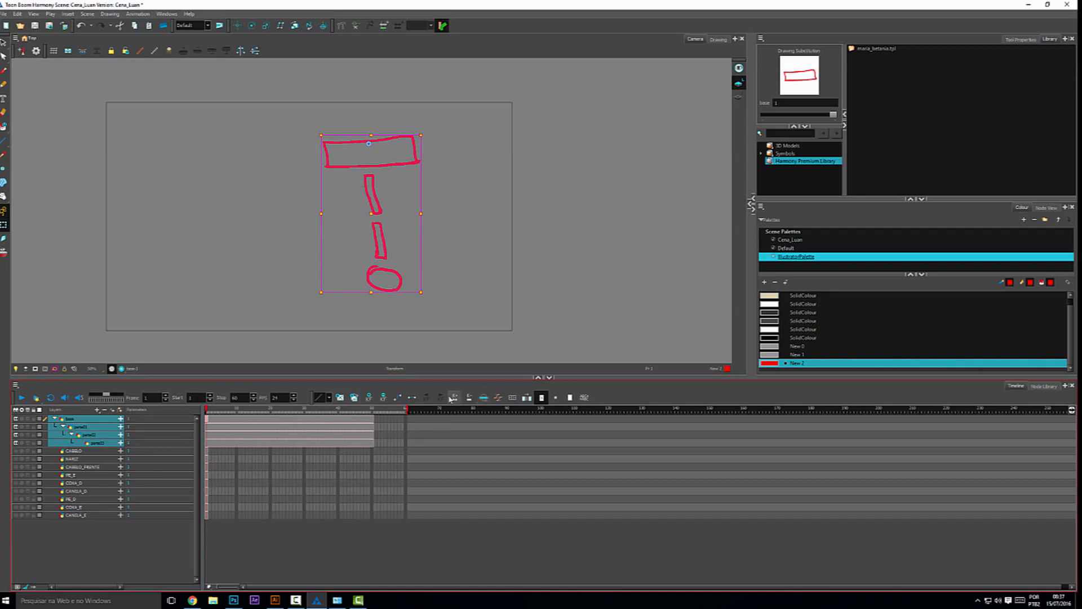
pyautogui.click(369, 400)
# - Move base with its child parts to the left side of the camera frame at frame 10
pyautogui.click(238, 414)
pyautogui.click(387, 148)
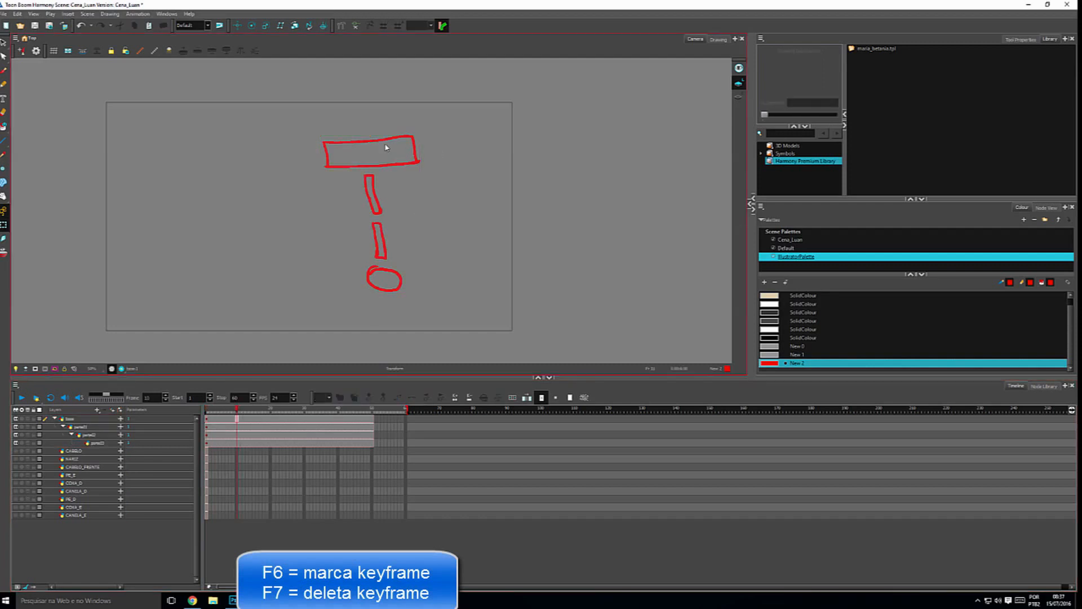
pyautogui.click(386, 148)
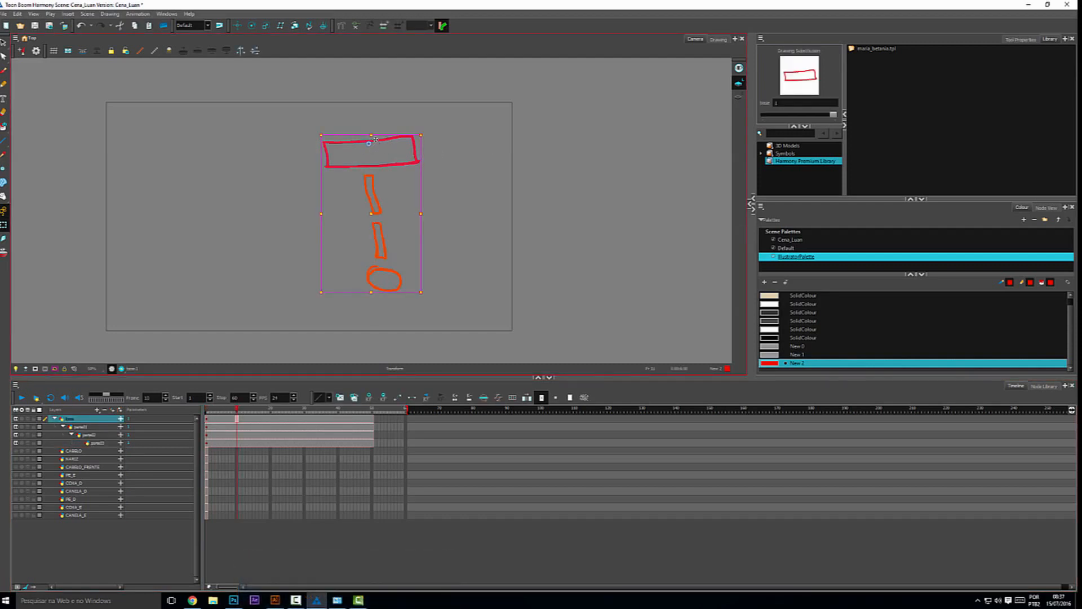
pyautogui.moveTo(375, 139); pyautogui.dragTo(217, 139)
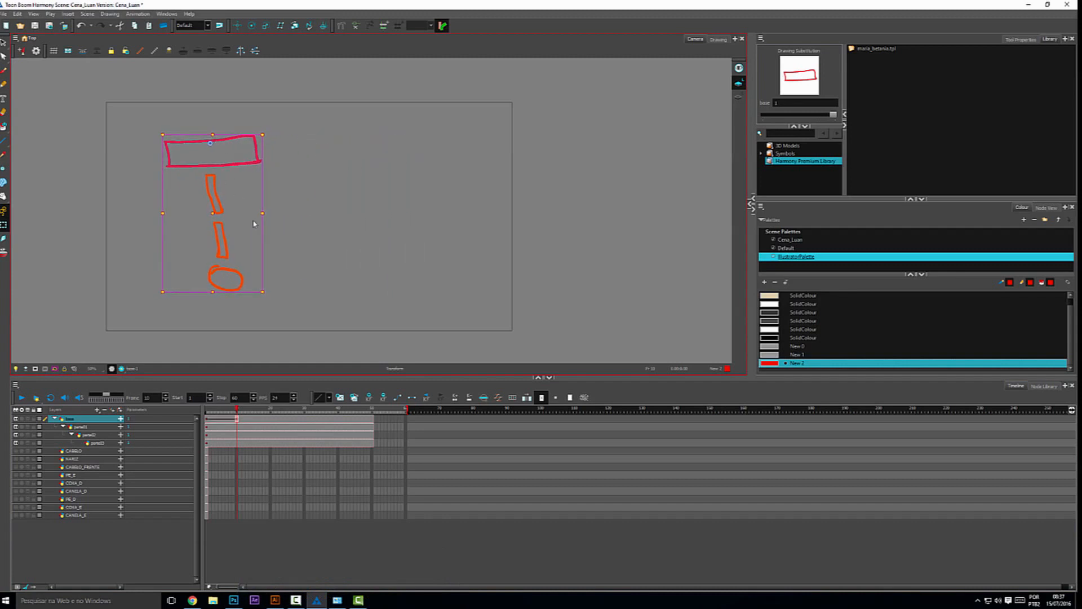
pyautogui.moveTo(237, 411)
pyautogui.mouseDown()
pyautogui.moveTo(203, 410)
pyautogui.moveTo(237, 417)
pyautogui.mouseUp()
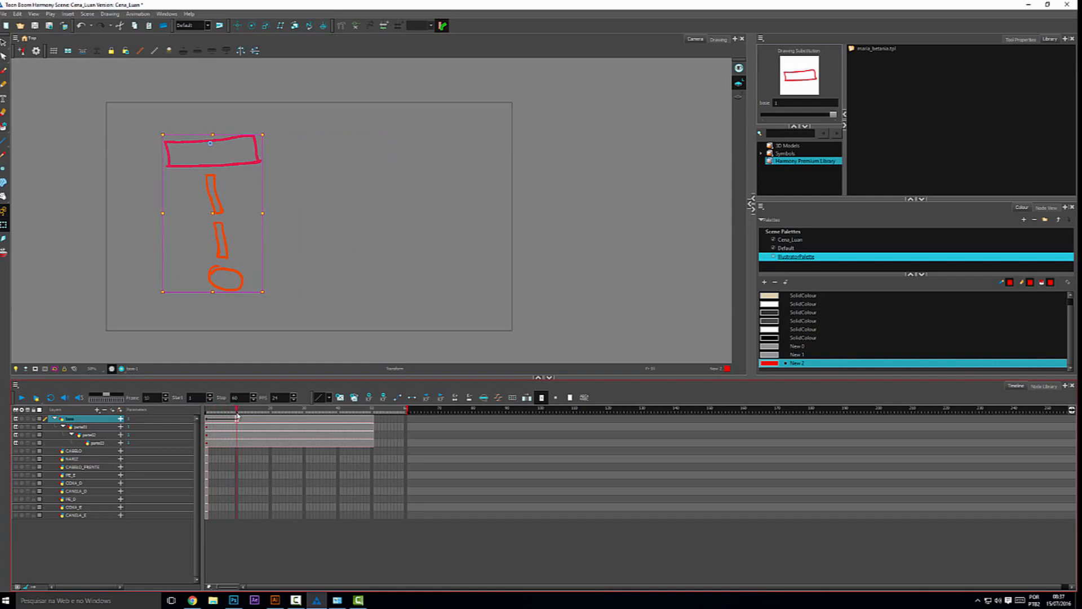
# - Rotate parte01 clockwise around its pivot at frame 15 with the Rotate tool
pyautogui.click(351, 219)
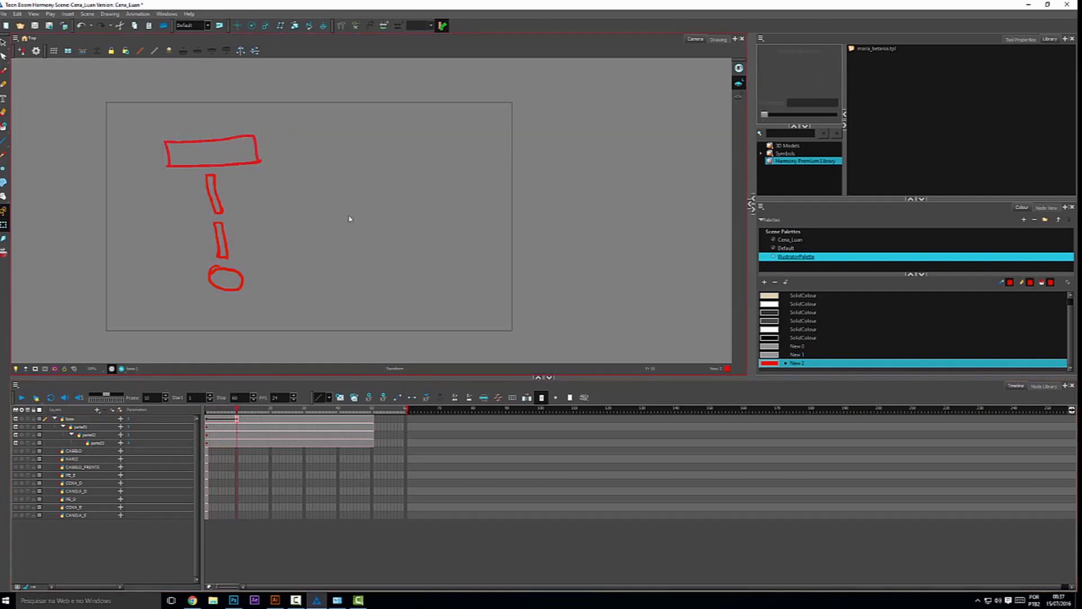
pyautogui.click(219, 206)
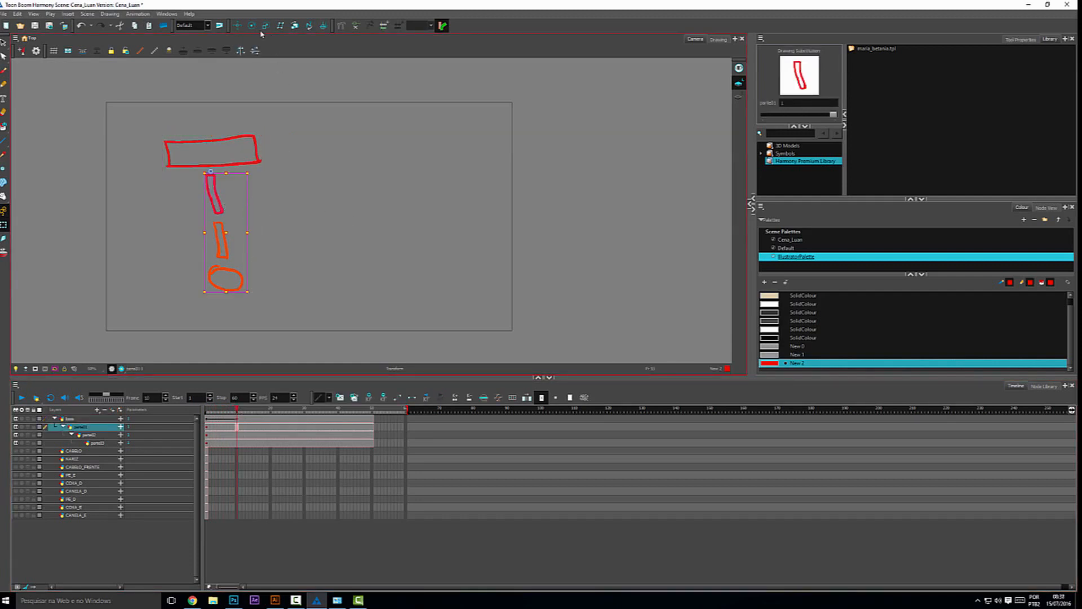
pyautogui.hotkey('alt', '3')
pyautogui.moveTo(228, 207); pyautogui.dragTo(298, 224)
pyautogui.moveTo(235, 410)
pyautogui.mouseDown()
pyautogui.moveTo(220, 409)
pyautogui.moveTo(269, 410)
pyautogui.moveTo(254, 410)
pyautogui.mouseUp()
pyautogui.moveTo(227, 203); pyautogui.dragTo(205, 208)
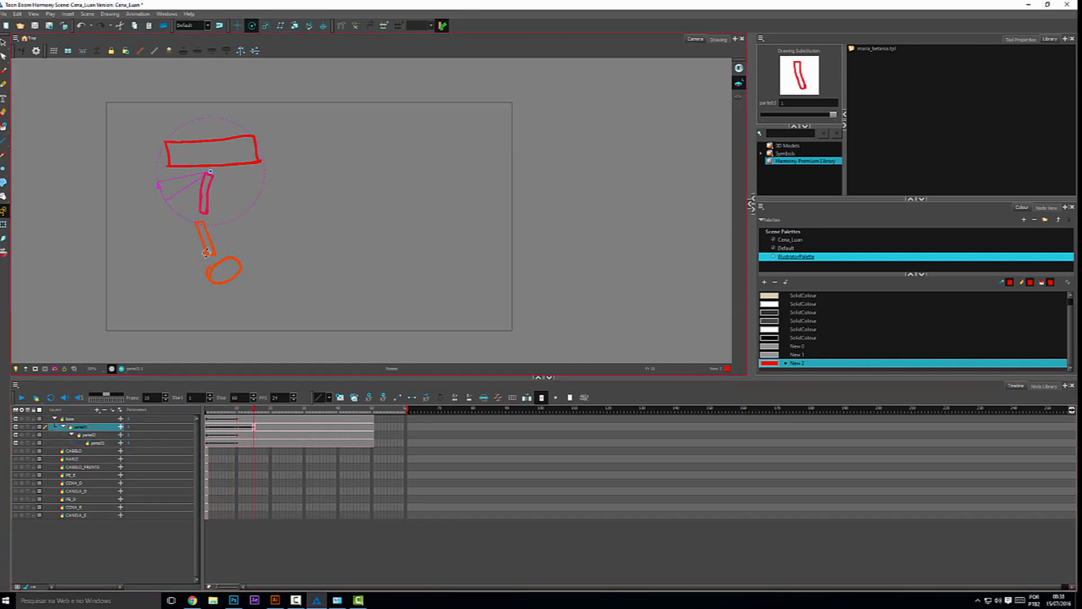
# - Rotate parte02 clockwise around its joint, and swing the parte03 oval clockwise with the Transform tool, around frame 17
pyautogui.moveTo(210, 245); pyautogui.dragTo(182, 242)
pyautogui.click(3, 224)
pyautogui.click(187, 281)
pyautogui.click(185, 274)
pyautogui.moveTo(189, 282); pyautogui.dragTo(171, 286)
pyautogui.moveTo(254, 409); pyautogui.dragTo(261, 444)
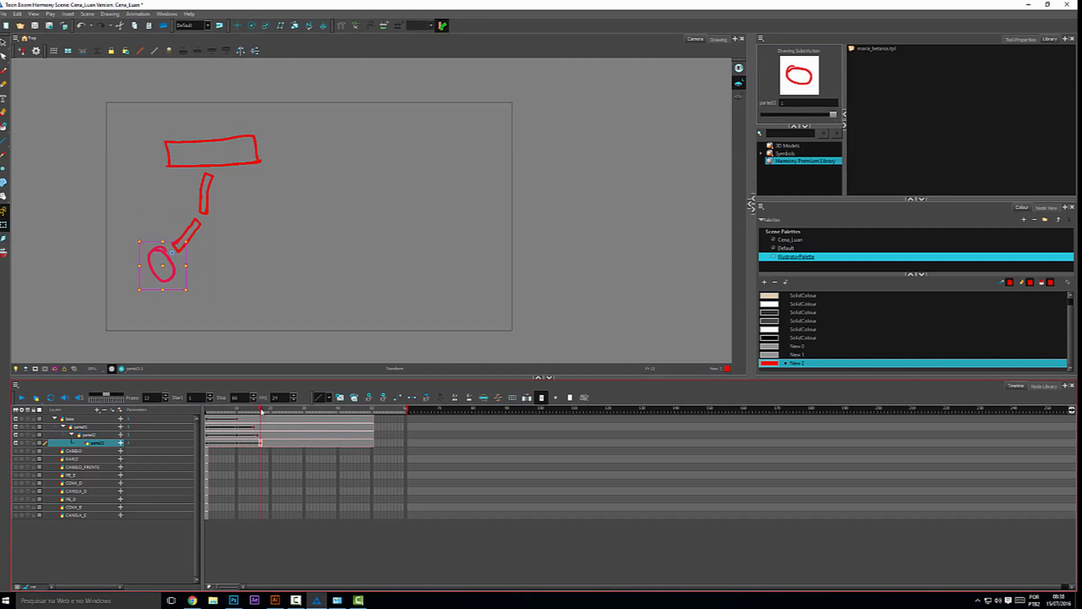
# - Play the limb animation from frame 1 and stop it
pyautogui.click(206, 410)
pyautogui.click(22, 398)
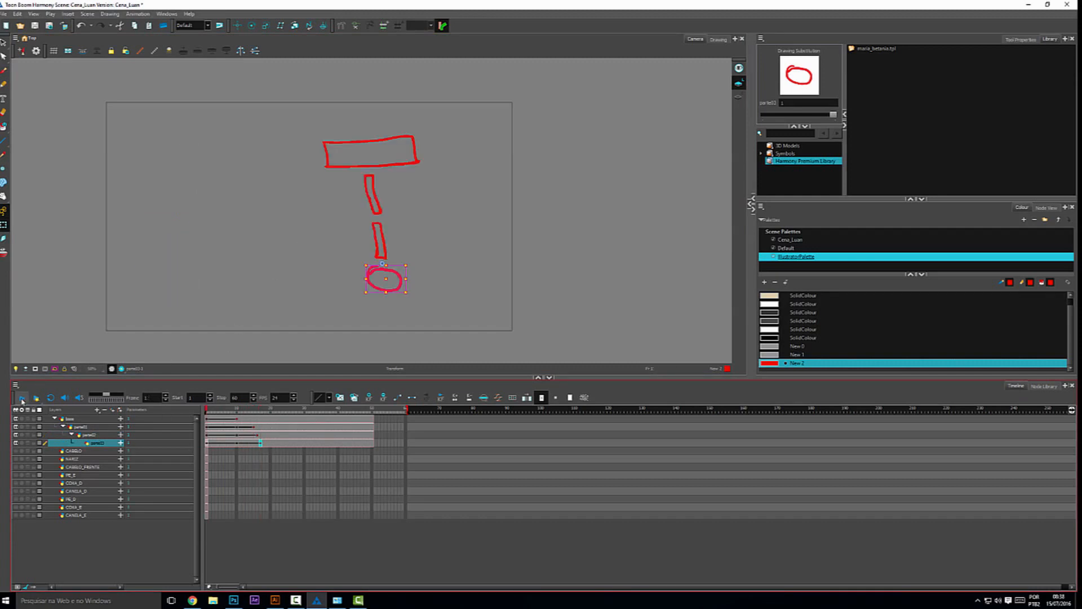
pyautogui.click(22, 398)
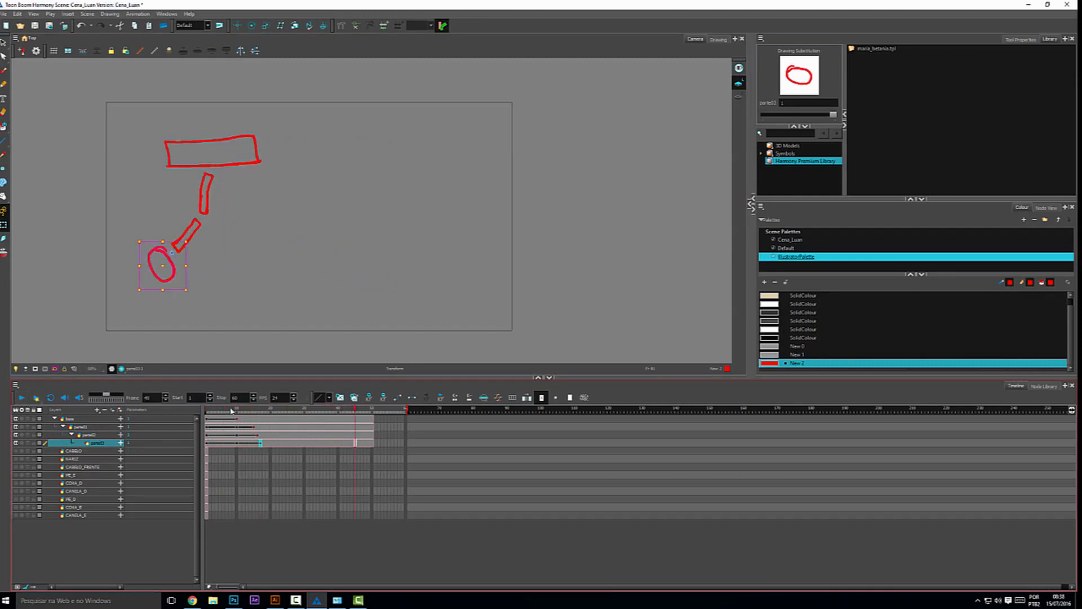
# - Delete the base through parte03 layers and show all character layers from CABELO to CANELA_E at frame 1
pyautogui.click(77, 420)
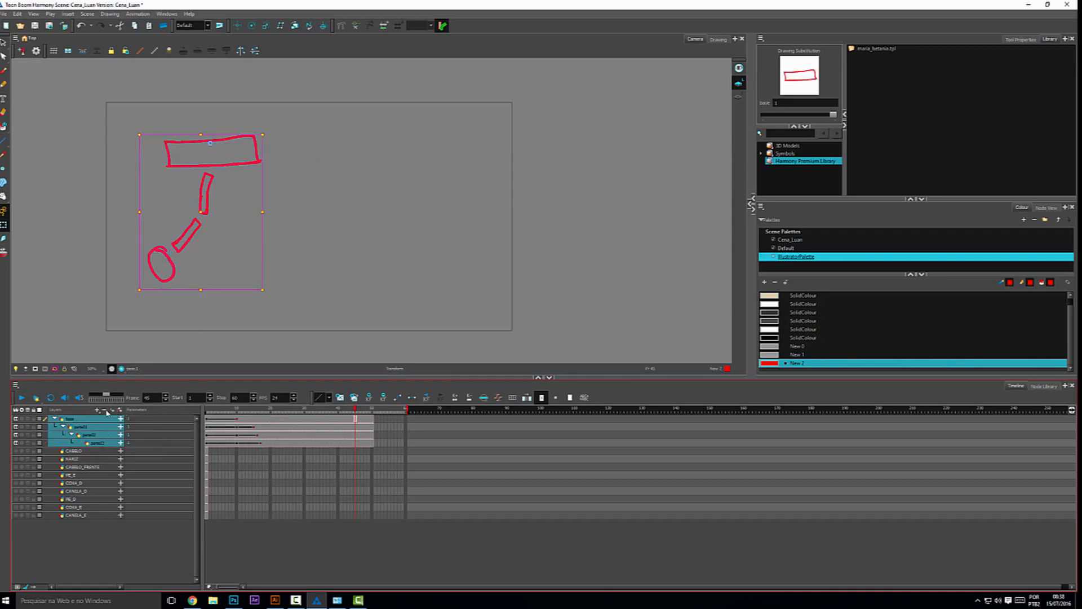
pyautogui.click(106, 411)
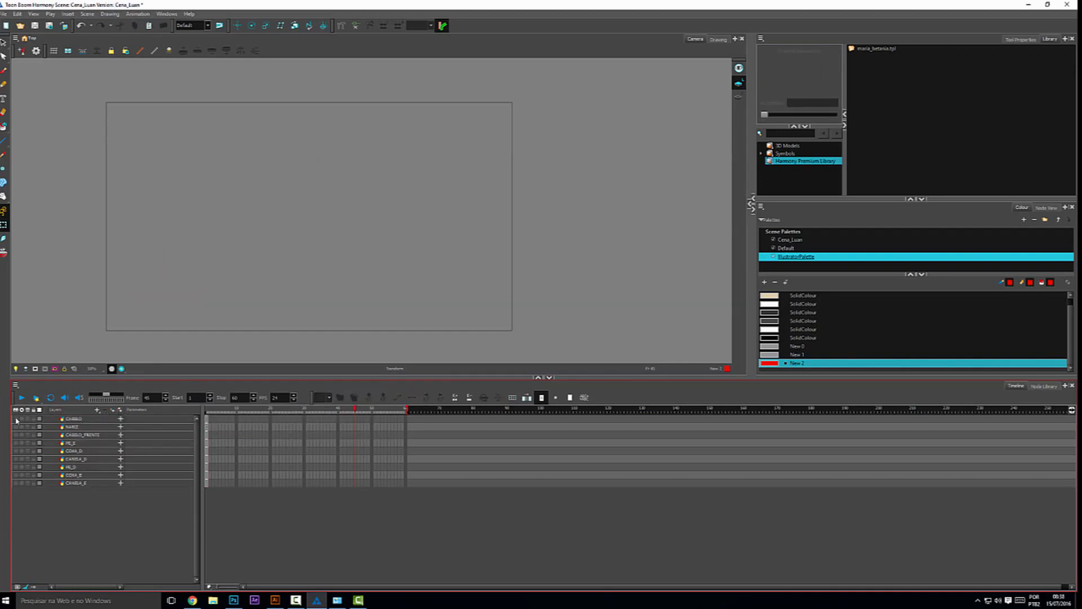
pyautogui.click(82, 420)
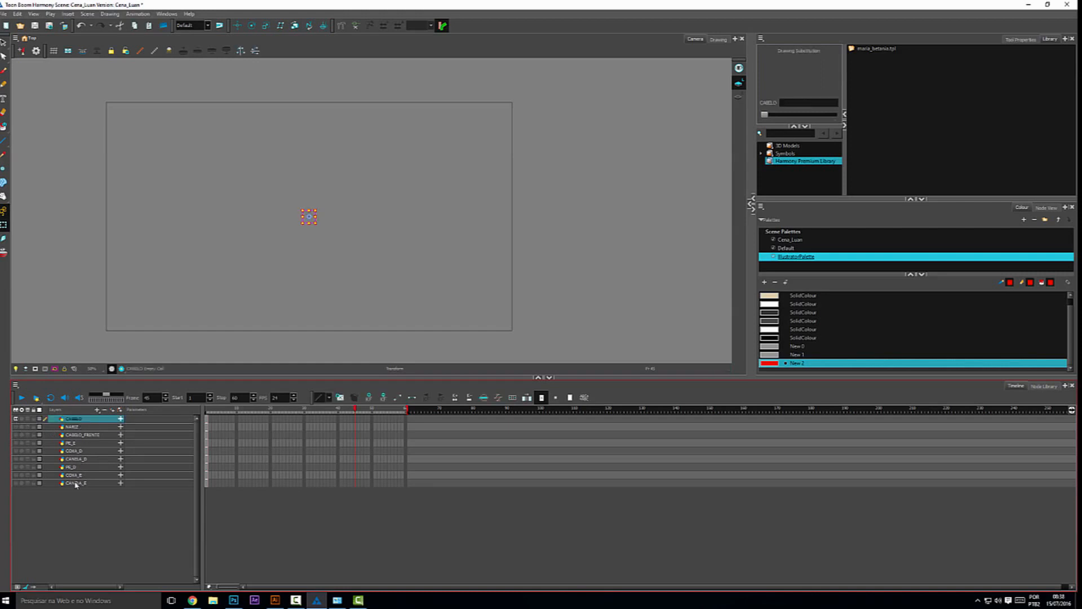
pyautogui.keyDown('shift'); pyautogui.click(76, 483); pyautogui.keyUp('shift')
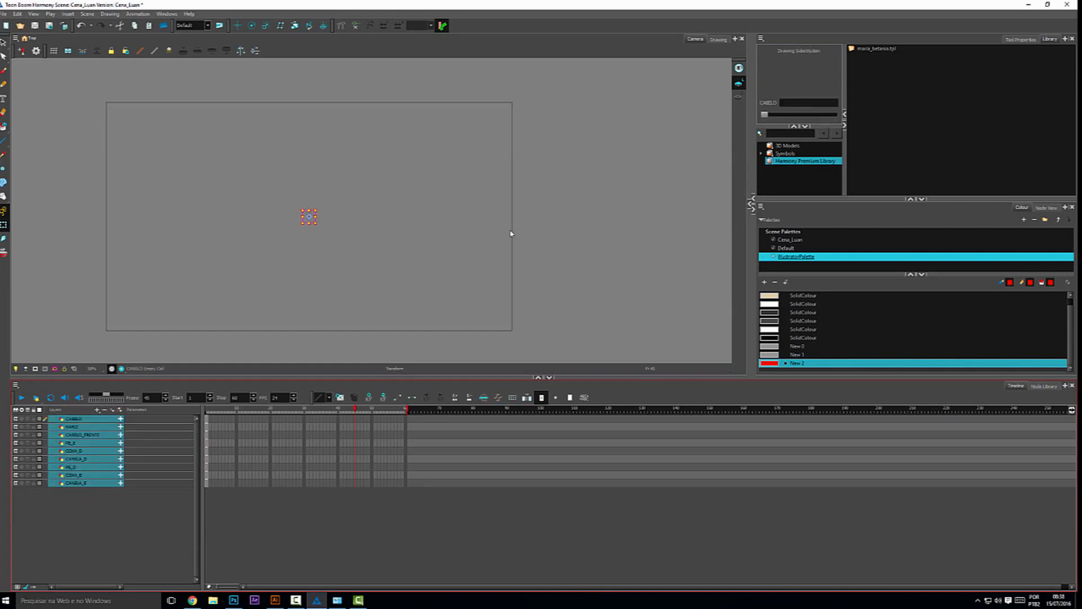
pyautogui.click(206, 410)
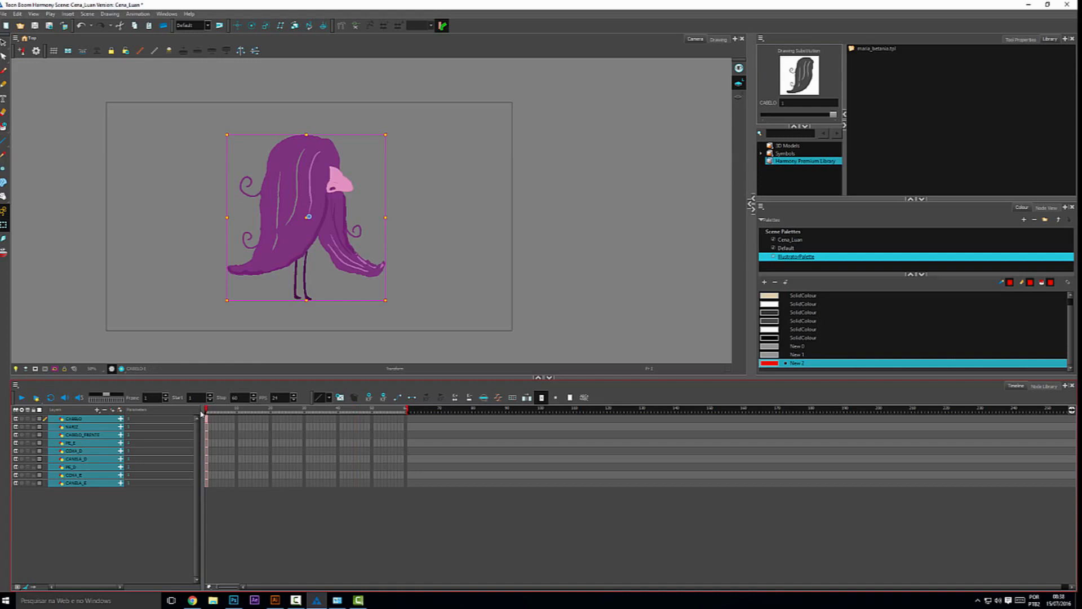
# - Examine the character's separate parts, including the hair, front hair, legs and nose
pyautogui.click(128, 519)
pyautogui.click(303, 203)
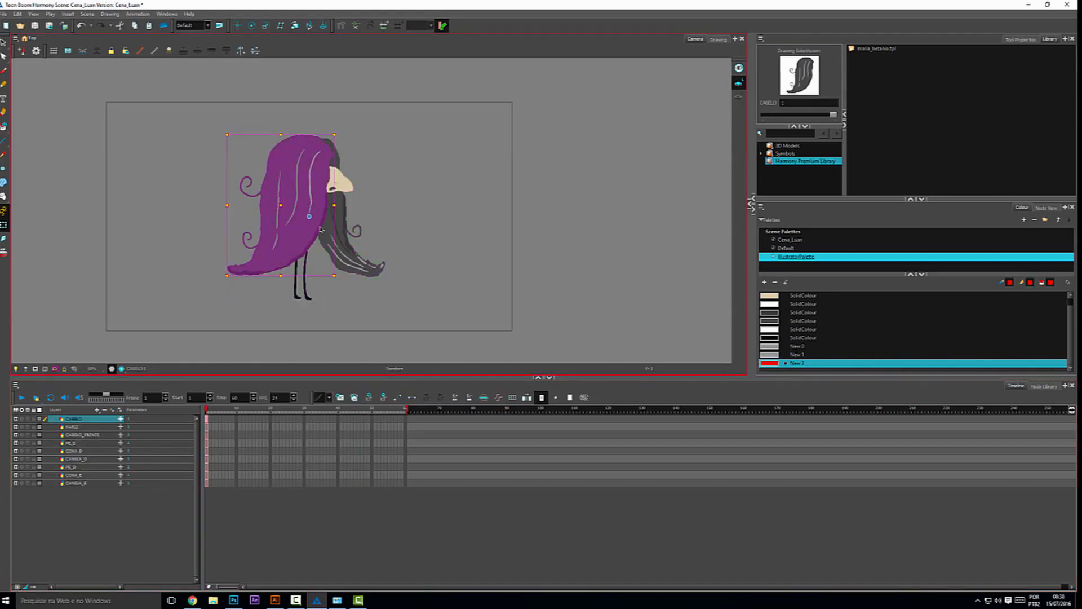
pyautogui.click(422, 243)
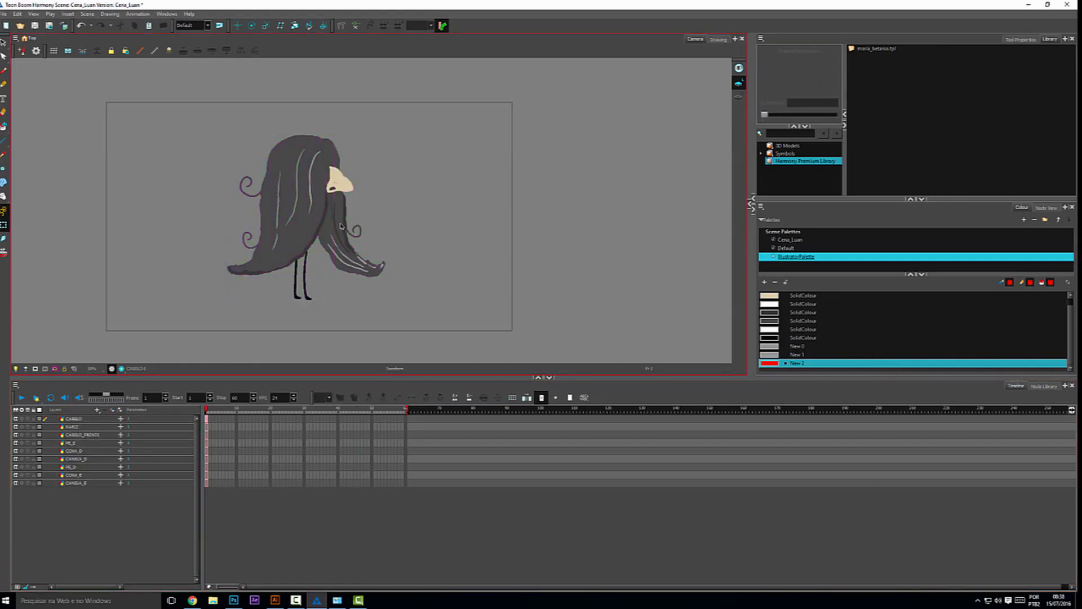
pyautogui.click(356, 261)
pyautogui.click(308, 302)
pyautogui.moveTo(356, 210); pyautogui.dragTo(386, 197)
pyautogui.click(352, 164)
pyautogui.click(401, 192)
# - Select the nose and inspect its pivot with the Drawing Pivot tool
pyautogui.scroll(1, 358, 219)
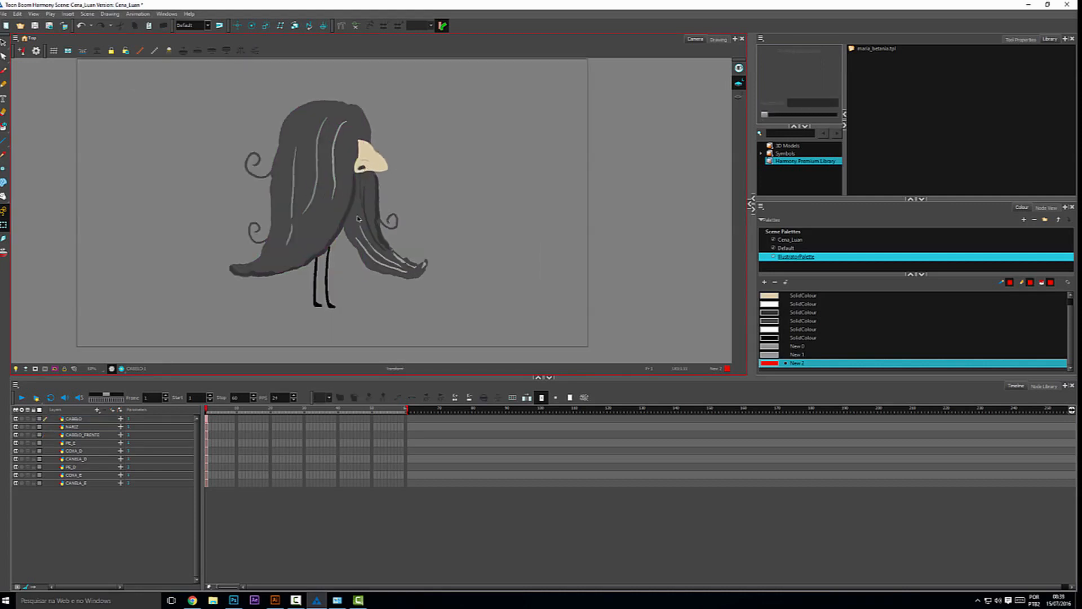
pyautogui.scroll(3, 357, 218)
pyautogui.click(349, 131)
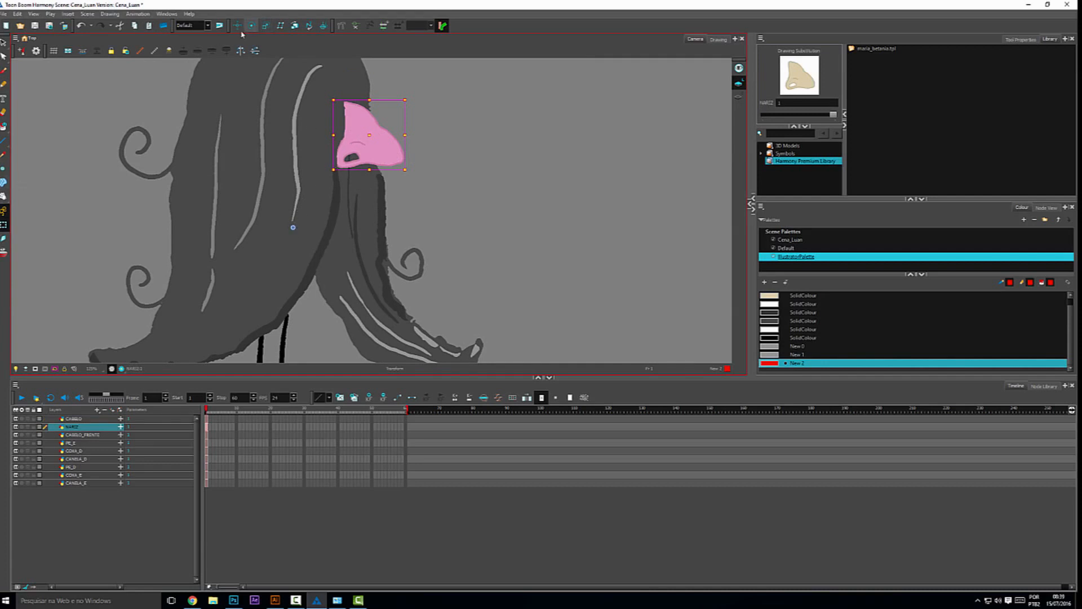
pyautogui.click(3, 169)
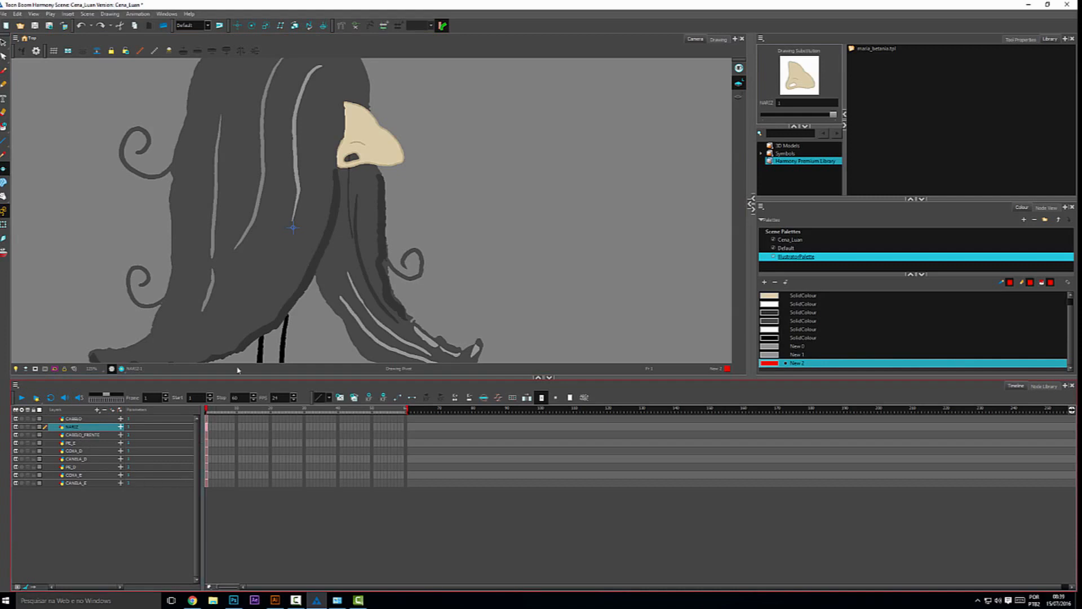
# - Move the pivot of CABELO to the upper end of its front highlight with the Translate tool
pyautogui.click(236, 25)
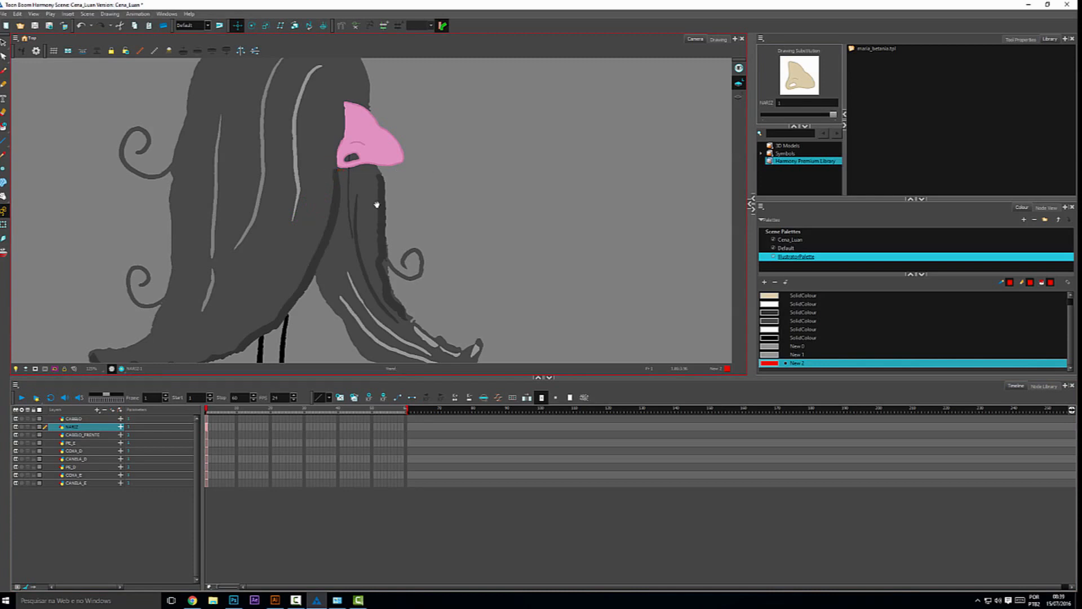
pyautogui.moveTo(377, 204); pyautogui.dragTo(458, 177)
pyautogui.click(80, 420)
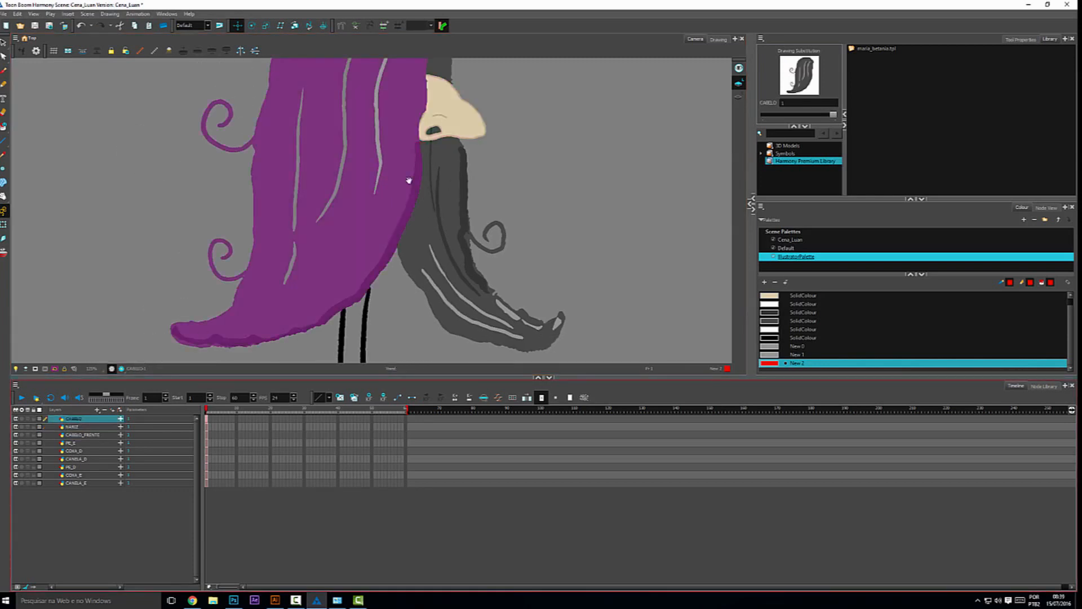
pyautogui.moveTo(375, 199)
pyautogui.mouseDown()
pyautogui.moveTo(289, 318)
pyautogui.moveTo(321, 148)
pyautogui.mouseUp()
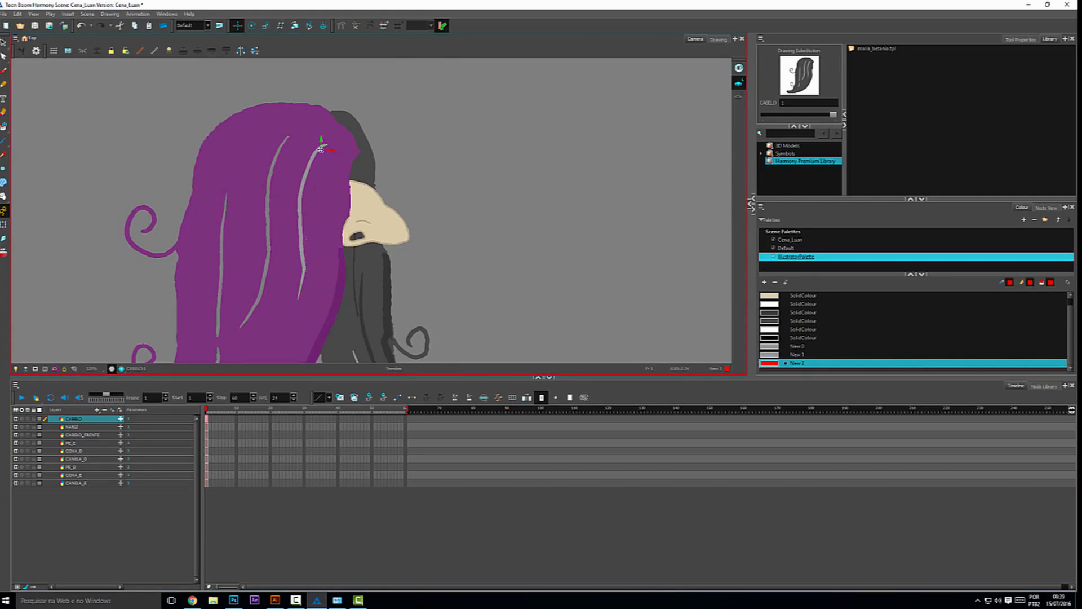
# - Try rotating CABELO around its pivot with the Transform tool, and undo the rotation
pyautogui.click(5, 225)
pyautogui.moveTo(369, 106); pyautogui.dragTo(394, 71)
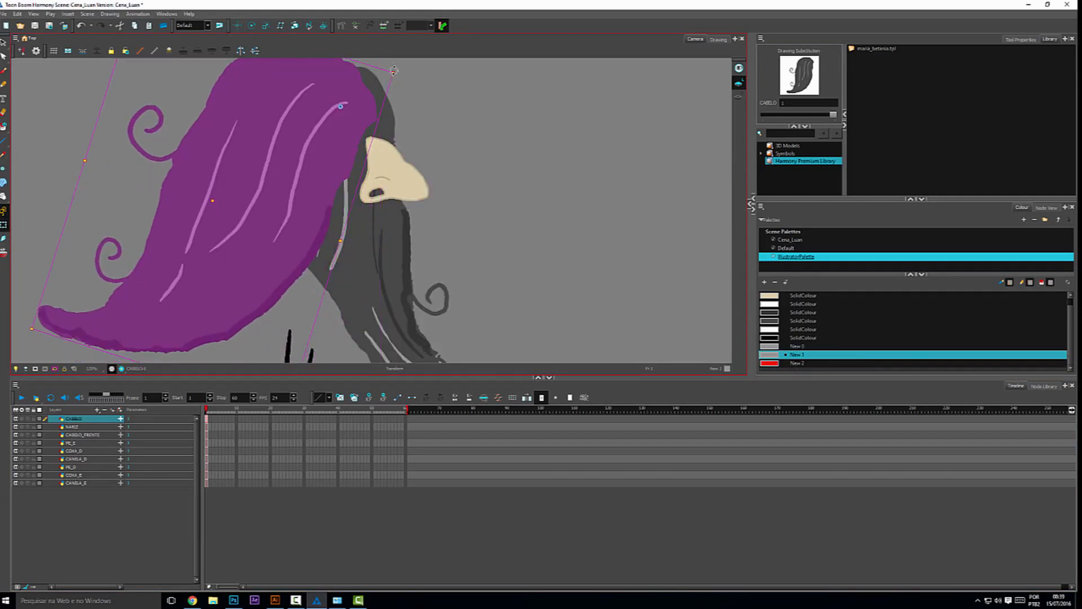
pyautogui.hotkey('ctrl', 'z')
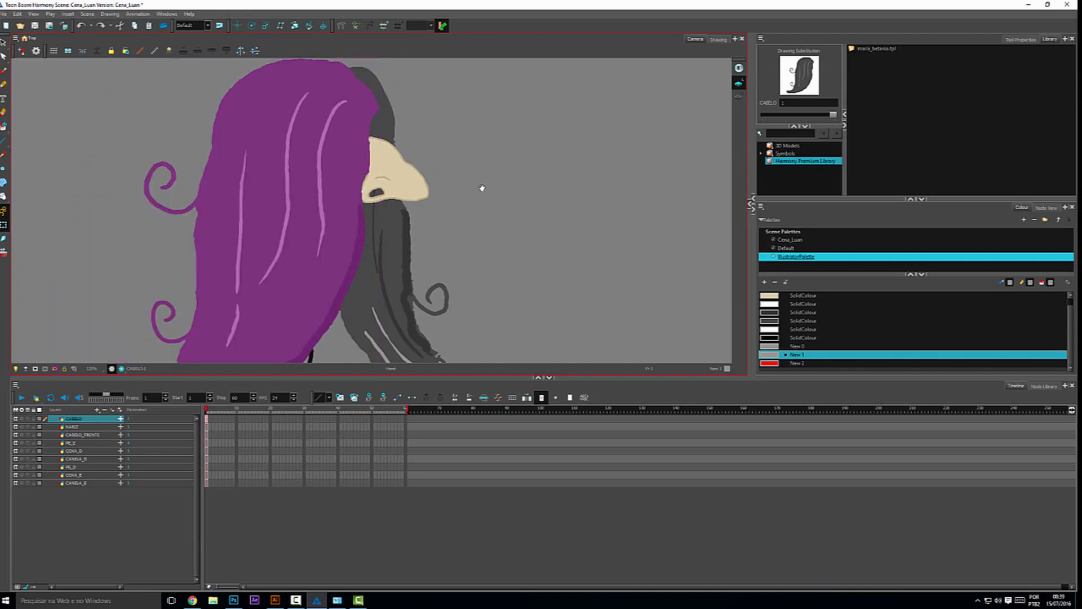
# - Move the pivot of CABELO_FRENTE to the top of the head, near the upper end of the front hair highlight
pyautogui.moveTo(481, 187); pyautogui.dragTo(428, 147)
pyautogui.click(83, 434)
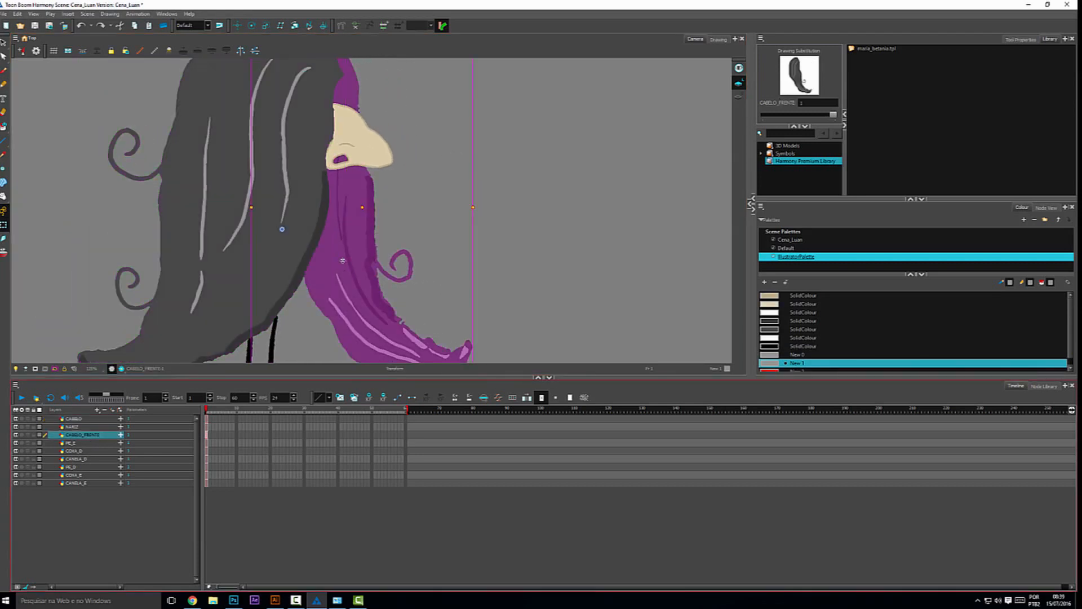
pyautogui.moveTo(546, 160); pyautogui.dragTo(560, 222)
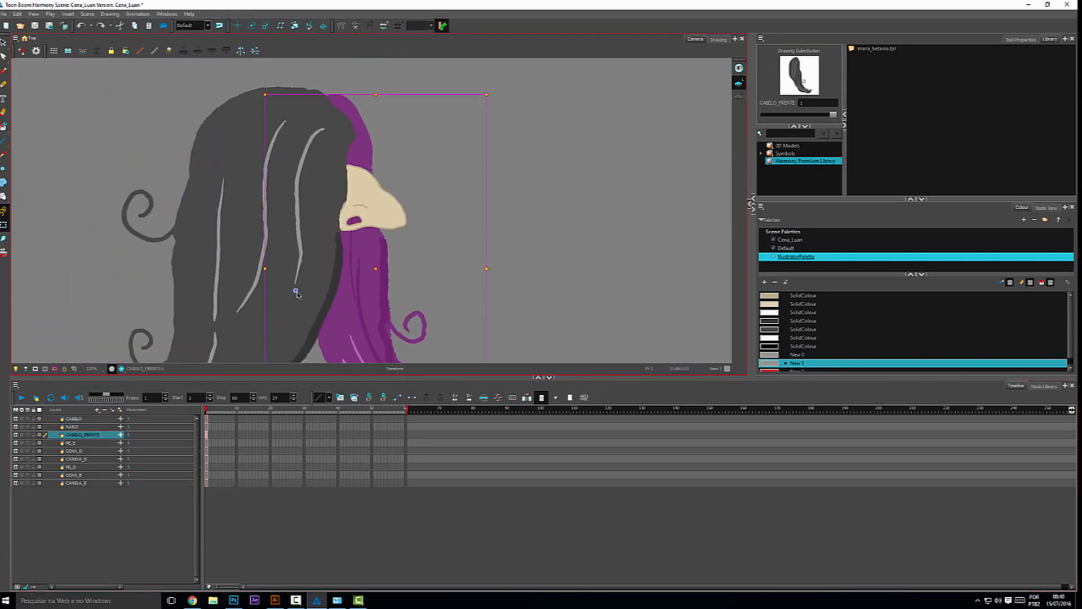
pyautogui.click(237, 25)
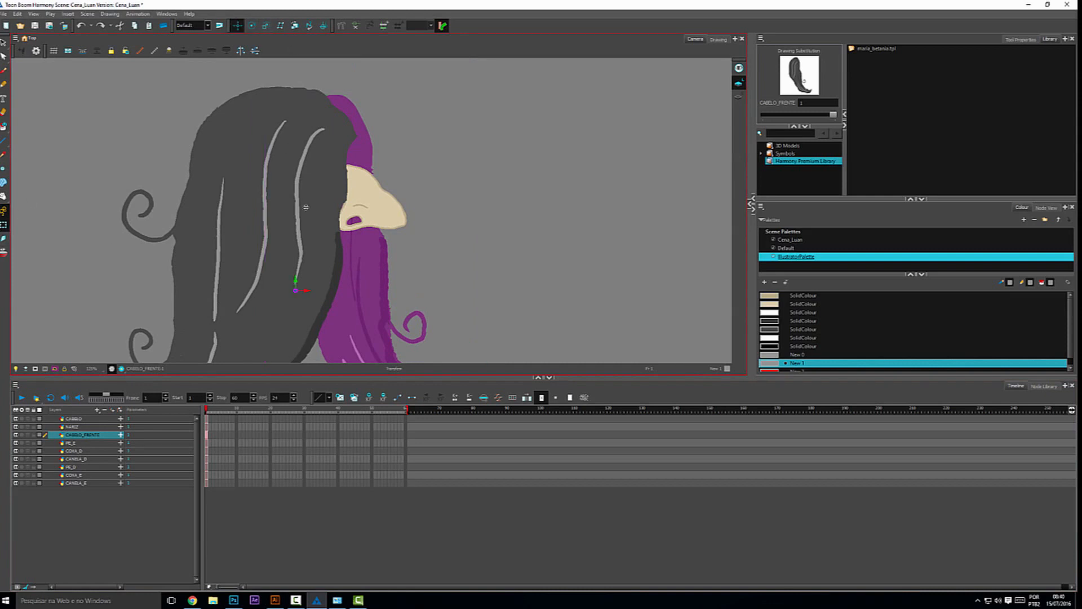
pyautogui.moveTo(305, 224); pyautogui.dragTo(321, 131)
pyautogui.press('space')
pyautogui.moveTo(383, 187); pyautogui.dragTo(401, 125)
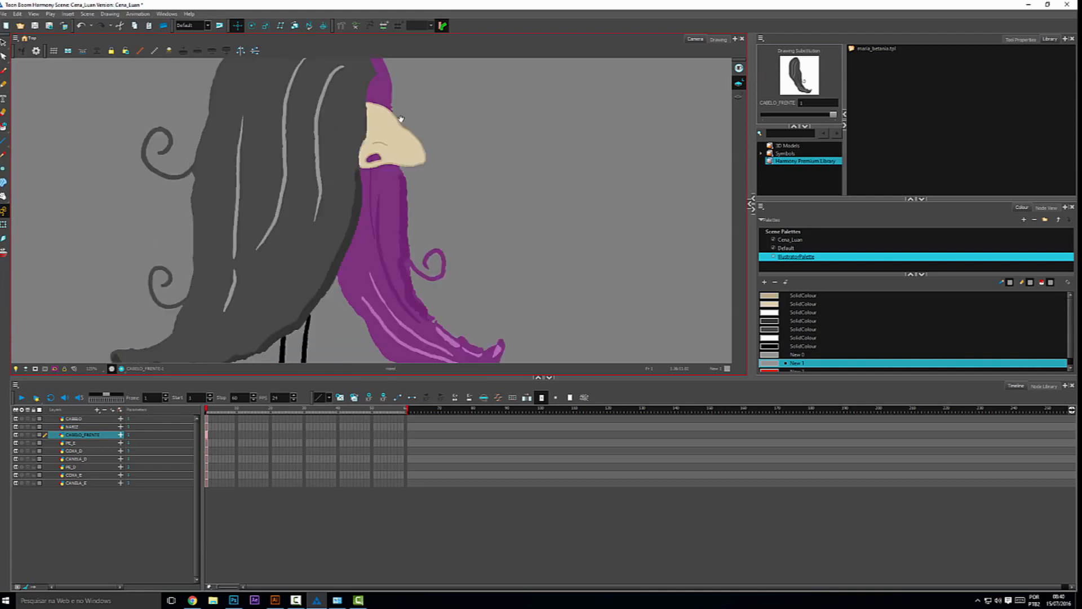
# - Hide the CABELO, NARIZ and CABELO_FRENTE layers to leave only the character's legs in view
pyautogui.moveTo(373, 239); pyautogui.dragTo(385, 159)
pyautogui.moveTo(345, 230); pyautogui.dragTo(336, 201)
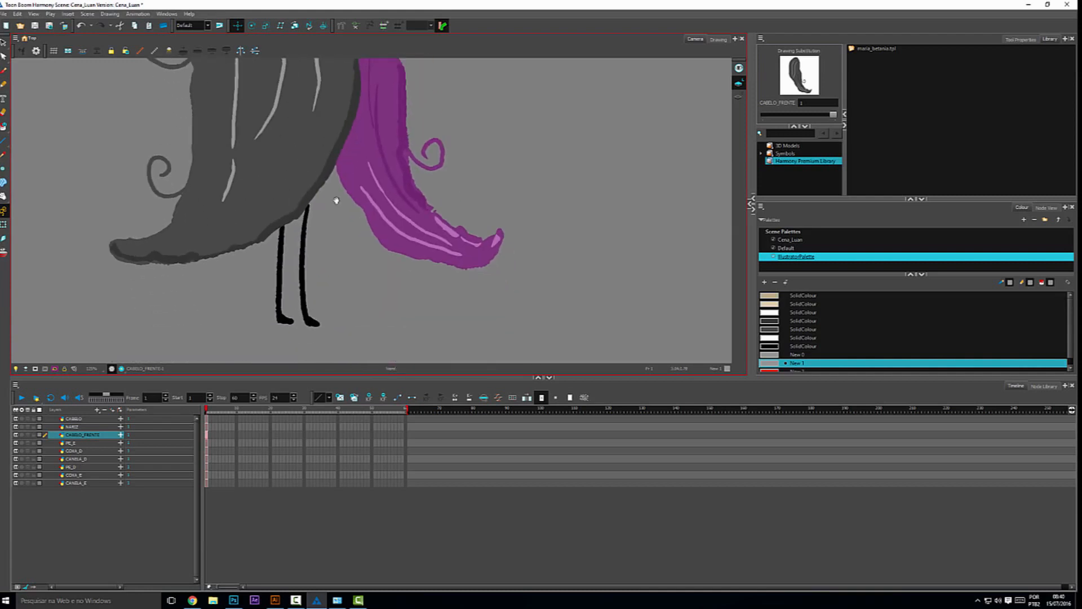
pyautogui.click(16, 418)
pyautogui.click(15, 427)
pyautogui.click(16, 435)
pyautogui.press('space')
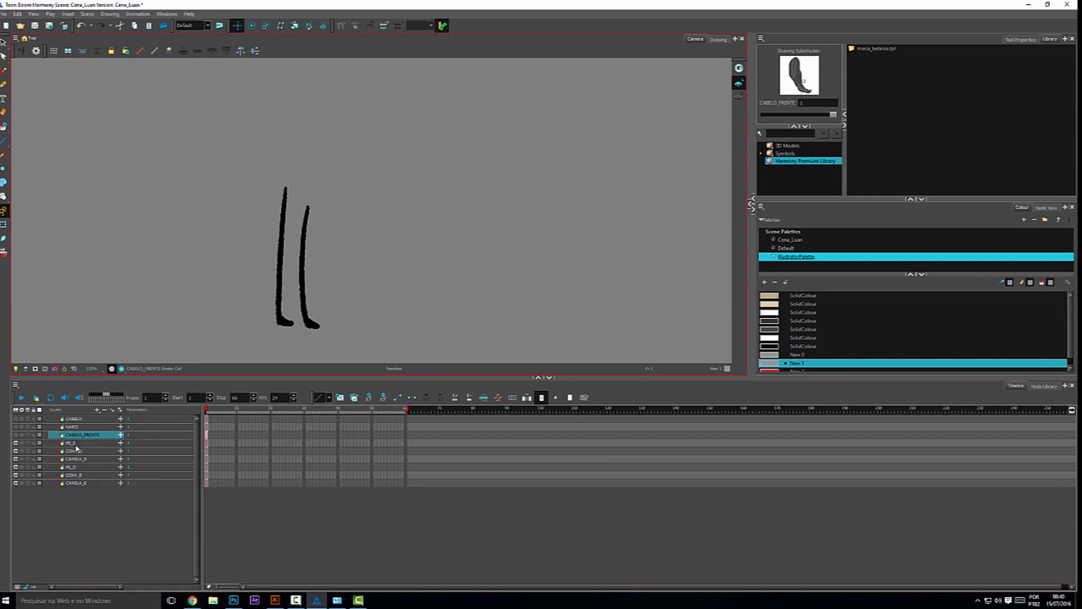
# - Reorder COXA_D above PE_E in the layer stack and place its pivot at the upper end of the thigh
pyautogui.click(79, 482)
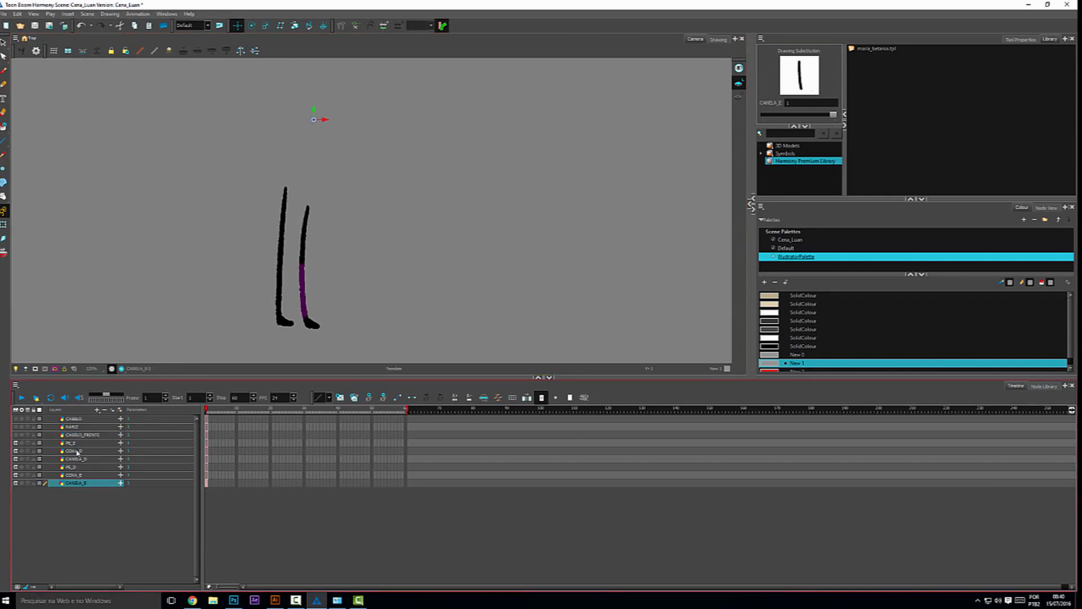
pyautogui.click(75, 450)
pyautogui.moveTo(75, 449); pyautogui.dragTo(73, 441)
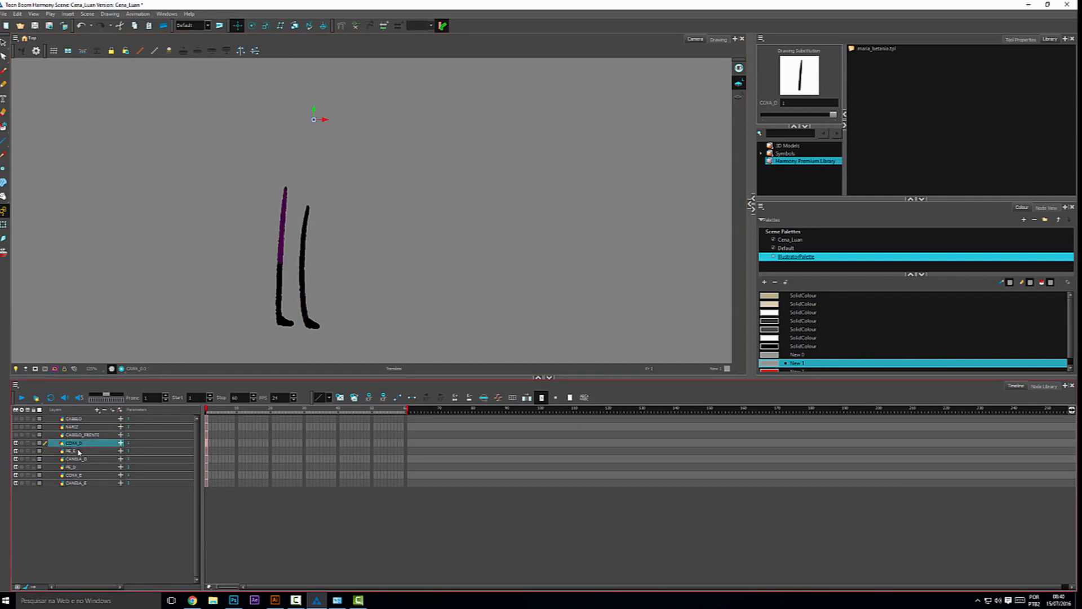
pyautogui.click(21, 442)
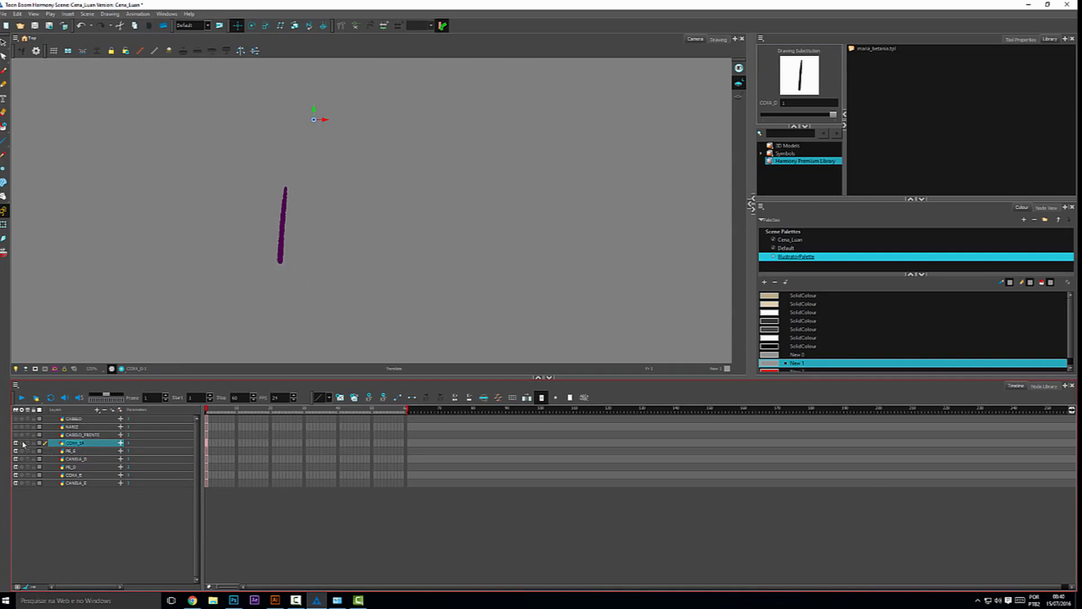
pyautogui.click(21, 443)
pyautogui.moveTo(314, 119); pyautogui.dragTo(287, 186)
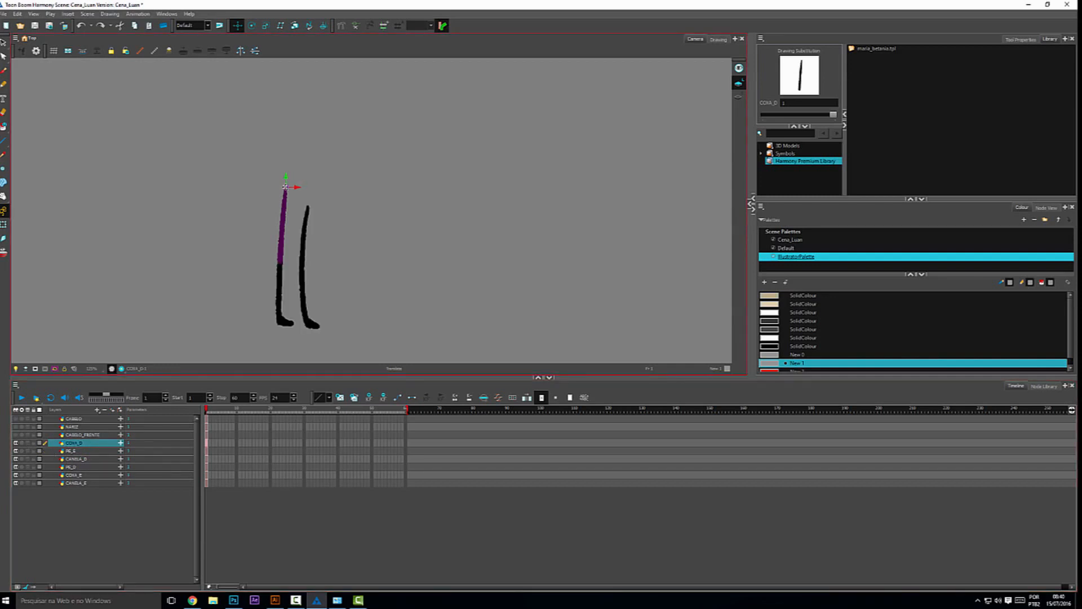
# - Reorder CANELA_D directly below COXA_D and place its pivot at the knee
pyautogui.click(71, 451)
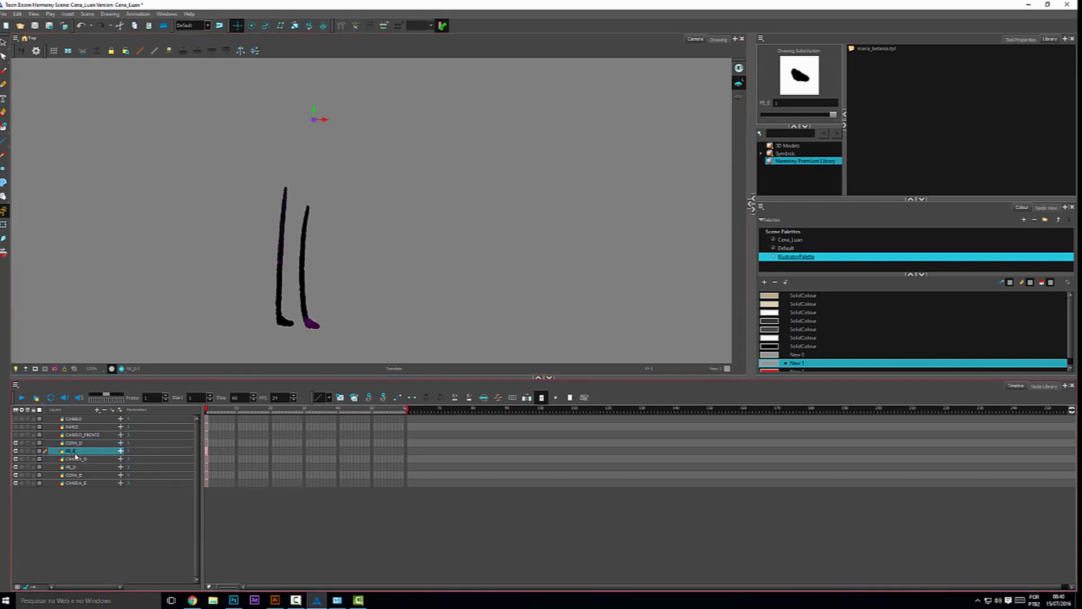
pyautogui.moveTo(83, 461); pyautogui.dragTo(85, 450)
pyautogui.moveTo(314, 119); pyautogui.dragTo(280, 263)
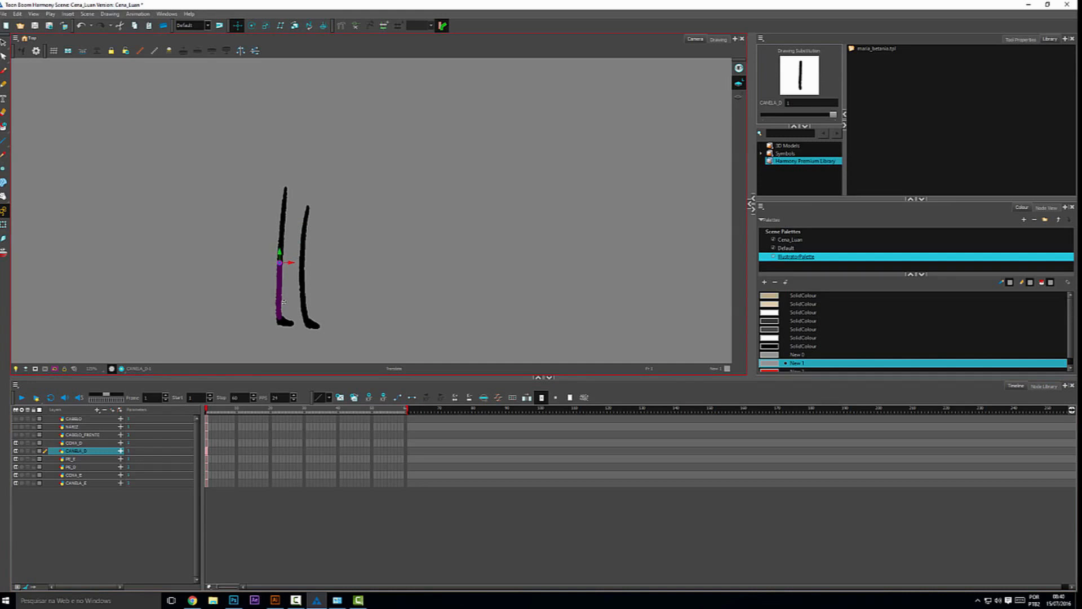
# - Move PE_E to the end of the layer stack and place the pivot of PE_D at its ankle
pyautogui.click(74, 460)
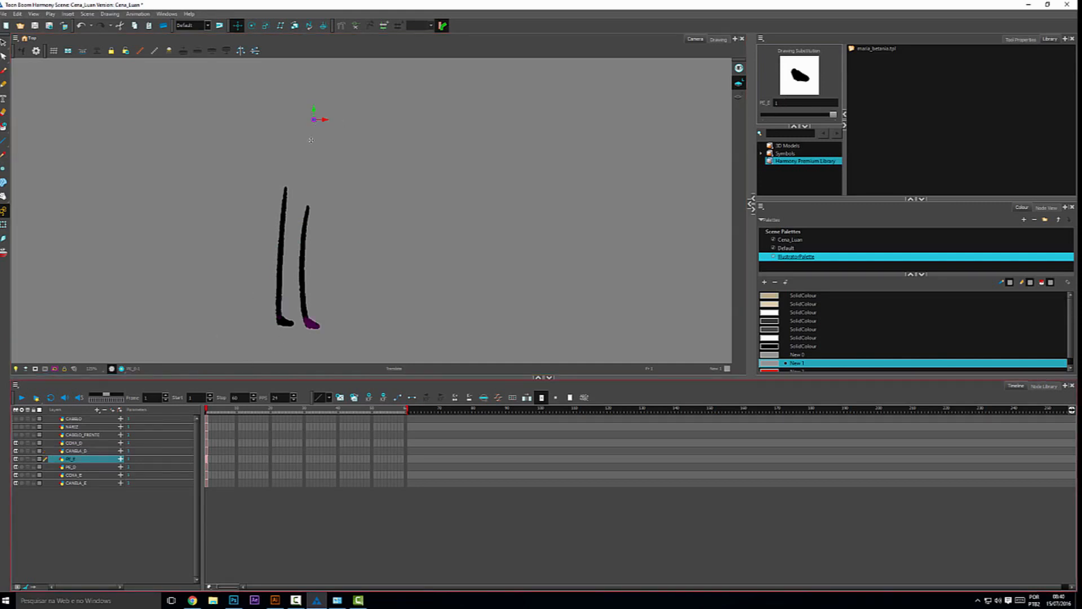
pyautogui.moveTo(88, 464); pyautogui.dragTo(84, 486)
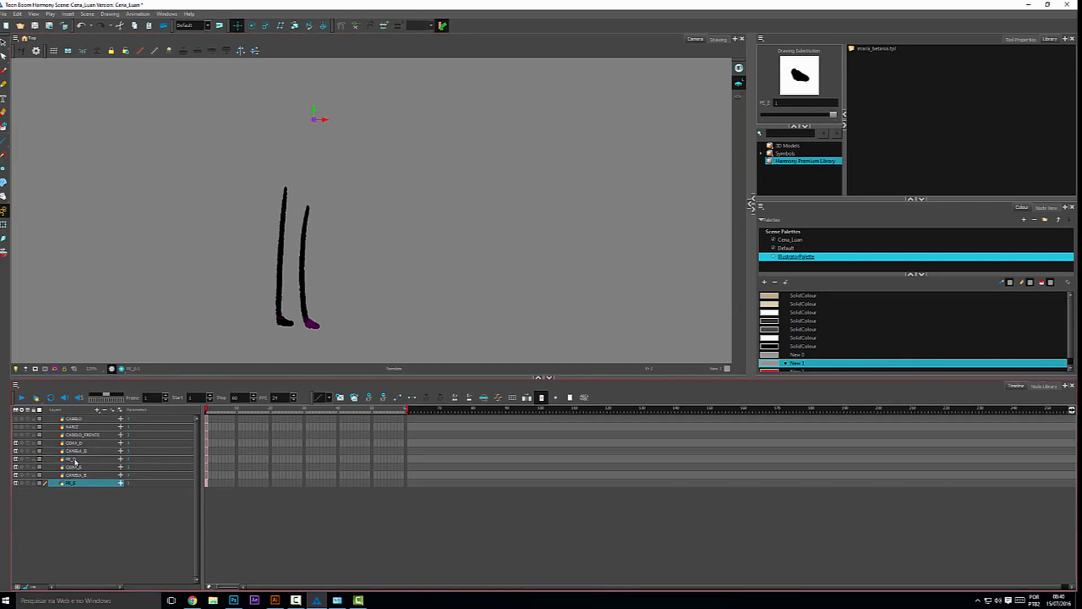
pyautogui.click(76, 460)
pyautogui.moveTo(314, 120); pyautogui.dragTo(280, 315)
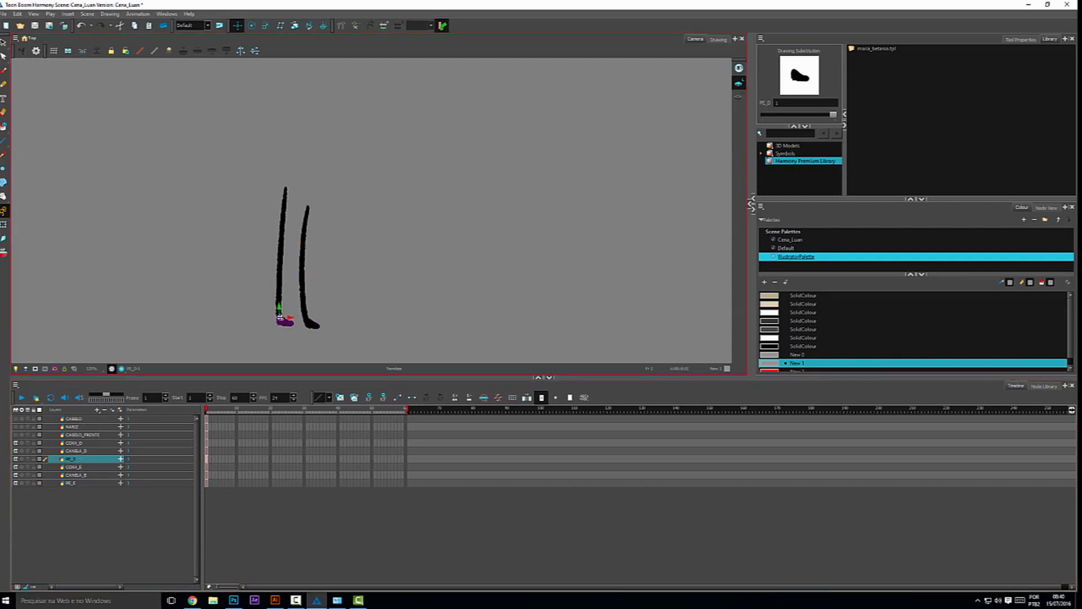
# - Place the pivots of COXA_E, CANELA_E and PE_E at the upper end of the thigh, the knee and the ankle
pyautogui.click(80, 467)
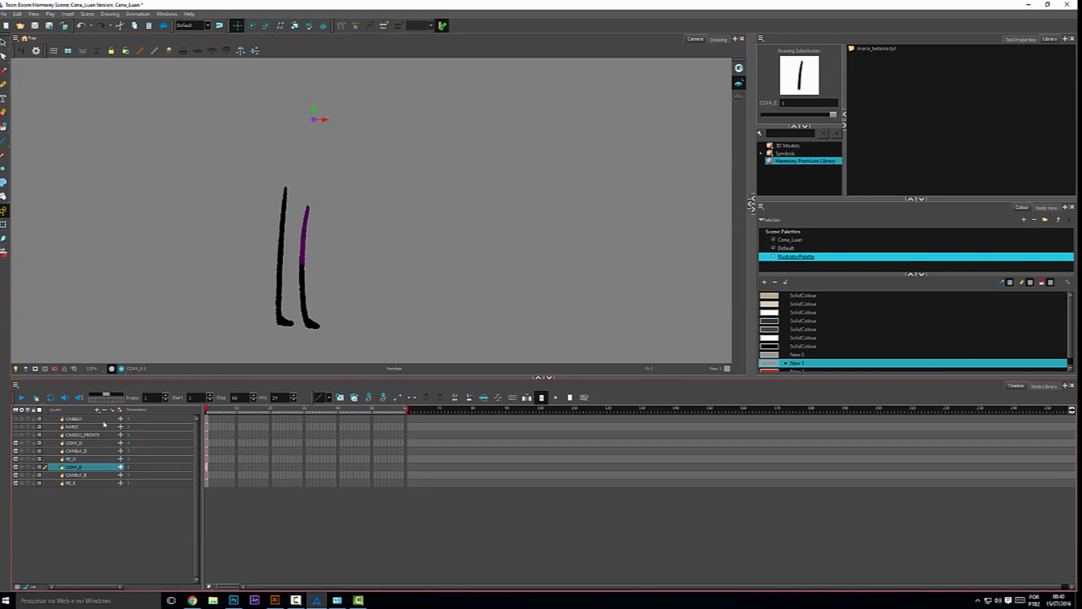
pyautogui.moveTo(314, 119); pyautogui.dragTo(307, 210)
pyautogui.click(73, 474)
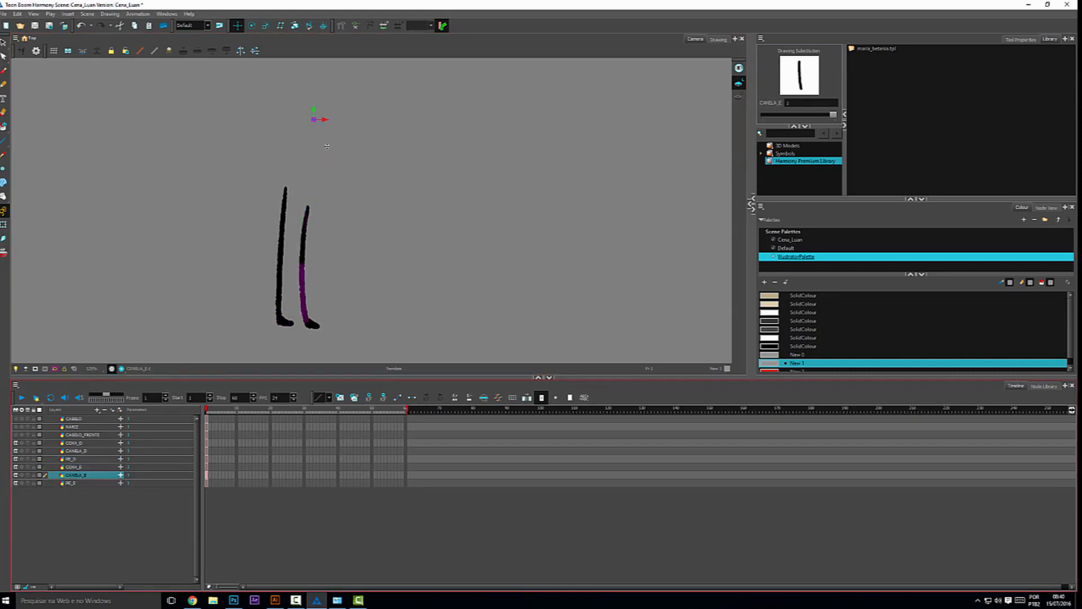
pyautogui.moveTo(314, 119); pyautogui.dragTo(300, 274)
pyautogui.click(75, 483)
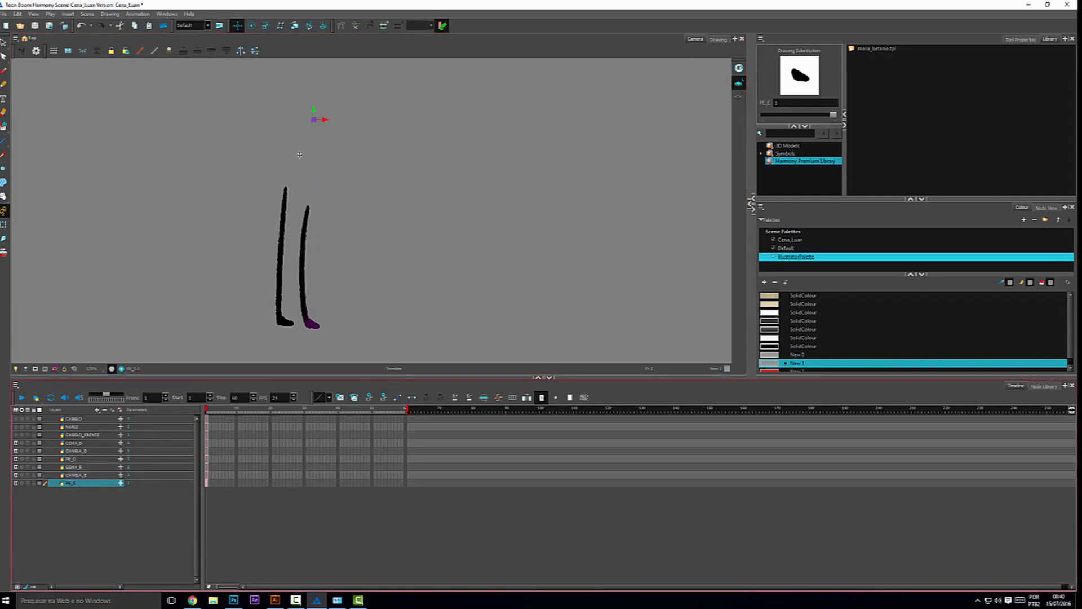
pyautogui.moveTo(314, 119); pyautogui.dragTo(305, 320)
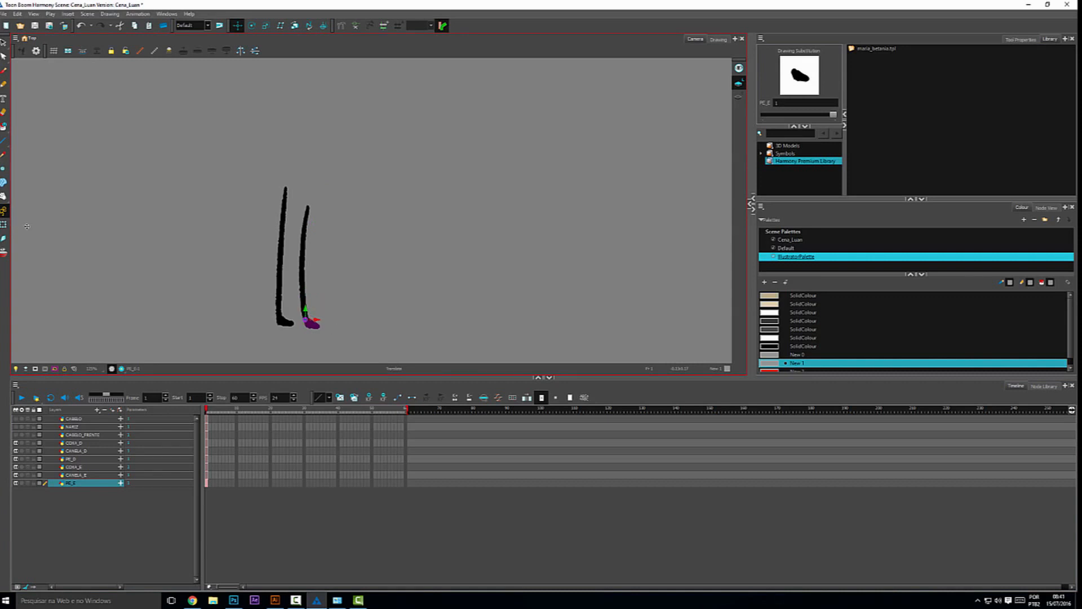
# - Try rotating PE_E around its ankle pivot with the Transform tool, undo the rotation and clear the selection
pyautogui.click(4, 224)
pyautogui.click(319, 324)
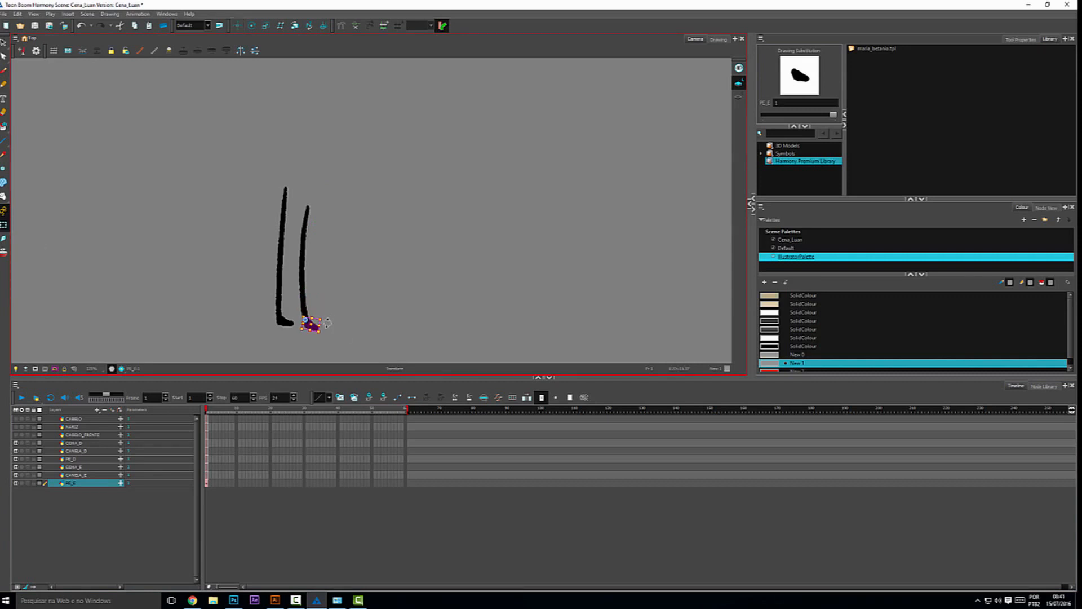
pyautogui.hotkey('ctrl', 'z')
pyautogui.click(116, 495)
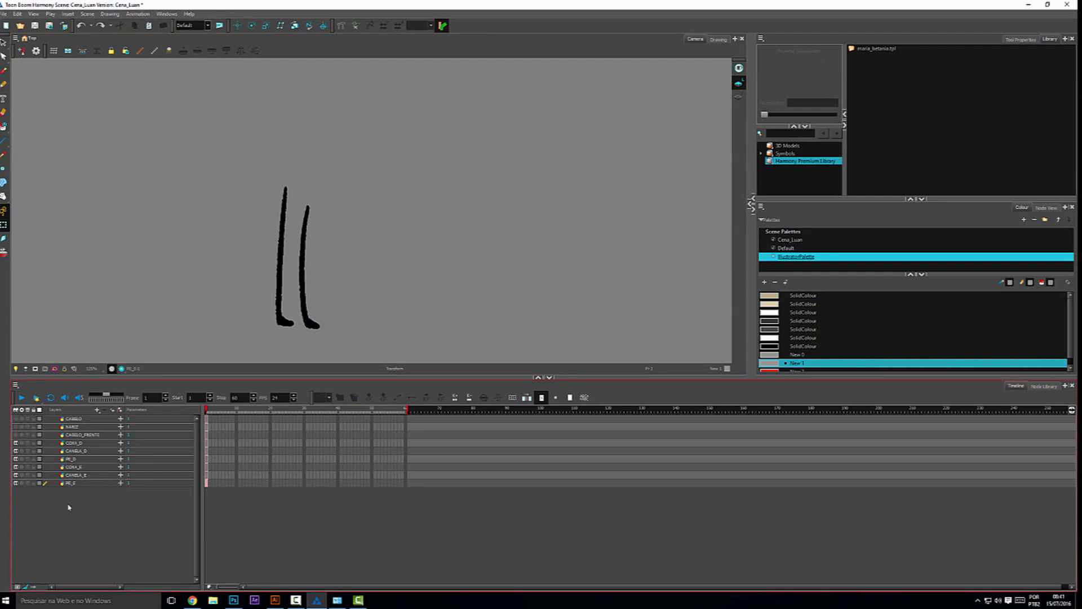
# - Show the CABELO_FRENTE, NARIZ and CABELO layers again and bring the whole character into view
pyautogui.click(16, 434)
pyautogui.click(15, 427)
pyautogui.click(16, 419)
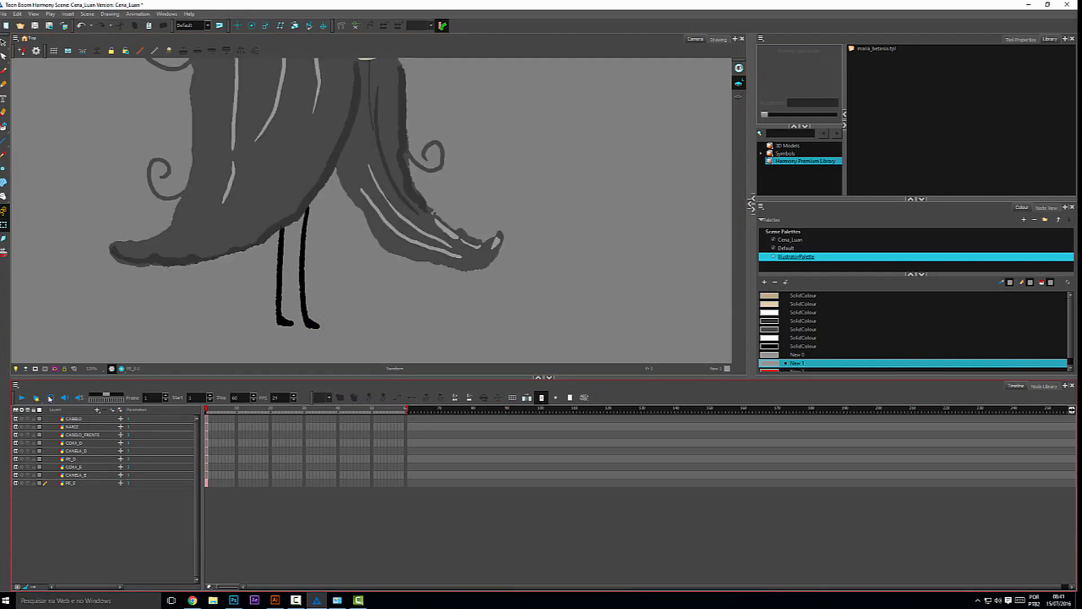
pyautogui.moveTo(398, 152); pyautogui.dragTo(423, 199)
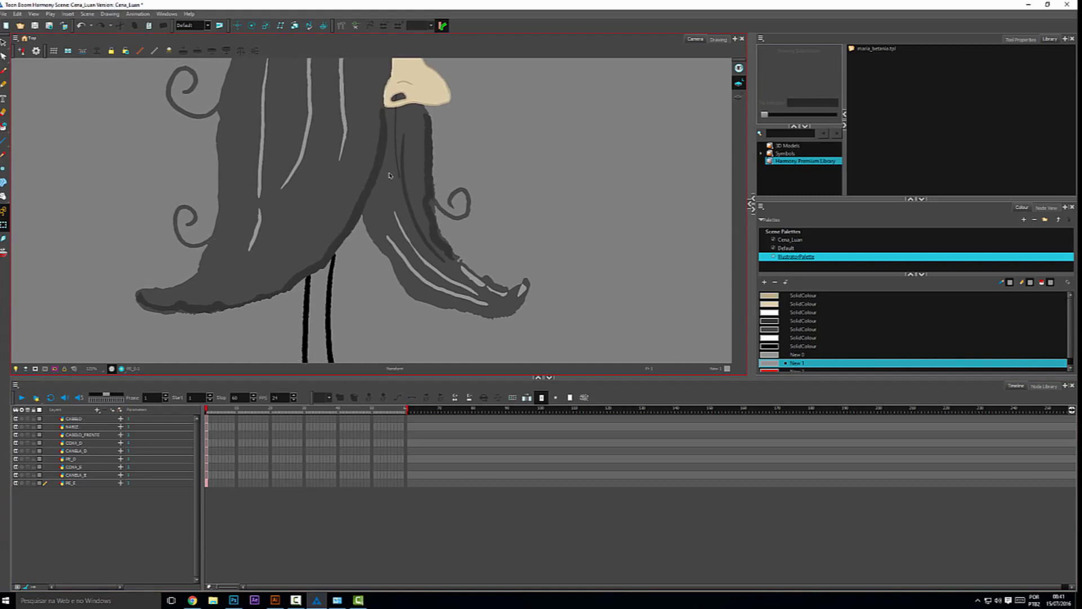
pyautogui.scroll(-3, 410, 197)
pyautogui.moveTo(395, 143); pyautogui.dragTo(348, 158)
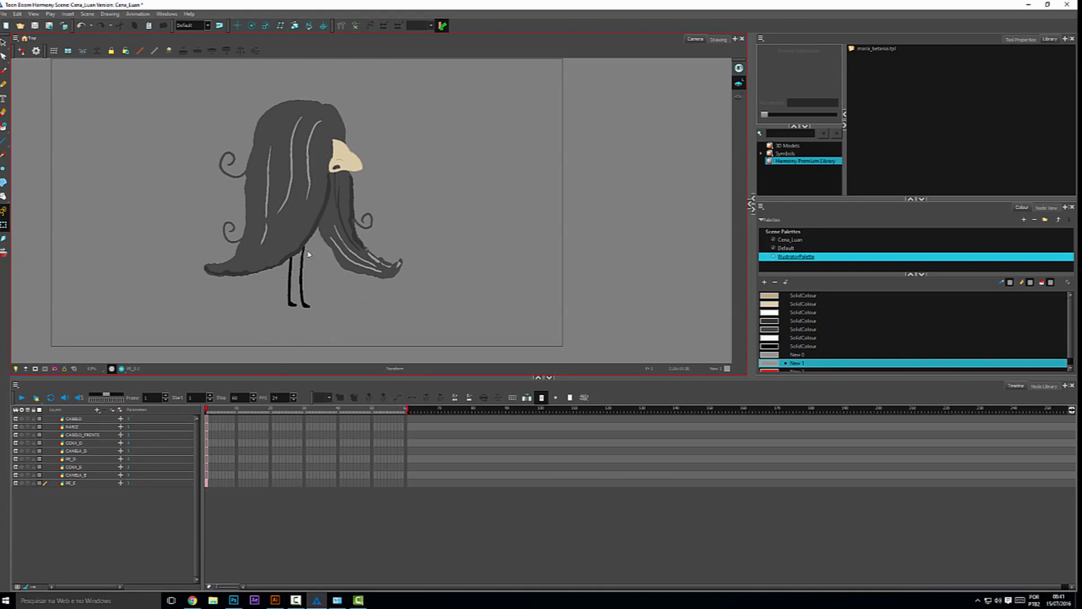
# - Parent the CABELO_FRENTE layer to NARIZ, alongside CABELO
pyautogui.click(354, 165)
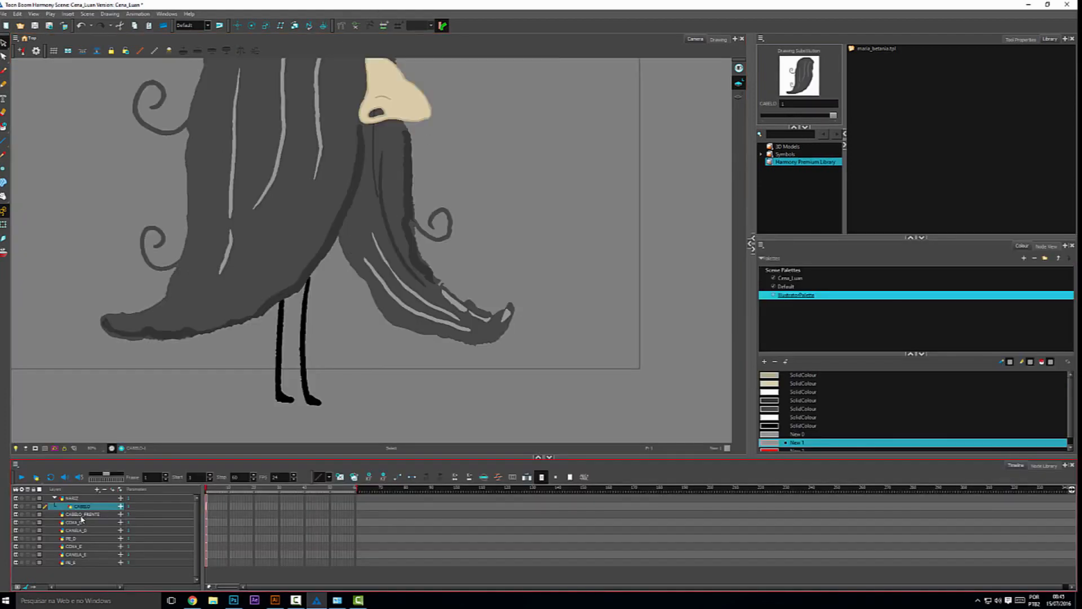
pyautogui.click(88, 514)
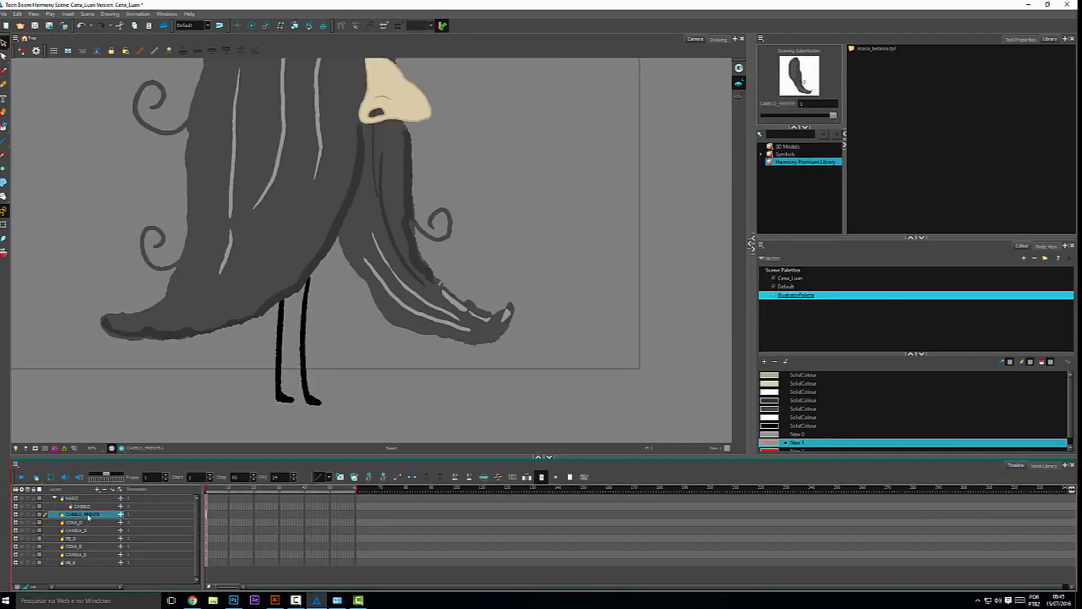
pyautogui.moveTo(85, 516); pyautogui.dragTo(75, 500)
# - Try a Brush stroke beside the foot on the COXA_D layer, and undo it
pyautogui.click(79, 523)
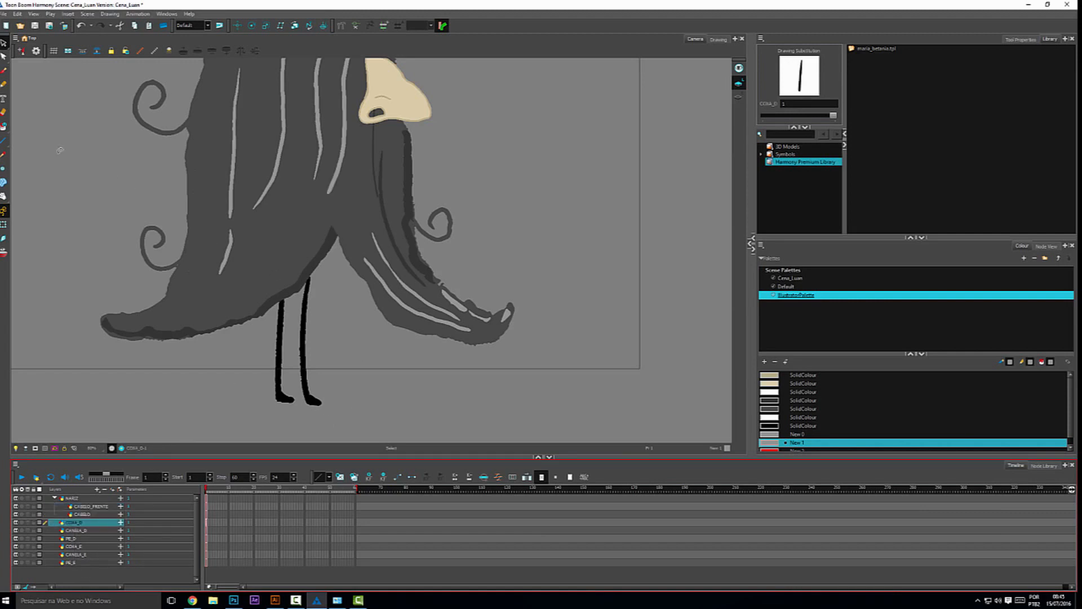
pyautogui.hotkey('alt', 'b')
pyautogui.moveTo(341, 401)
pyautogui.mouseDown()
pyautogui.moveTo(345, 373)
pyautogui.moveTo(323, 372)
pyautogui.mouseUp()
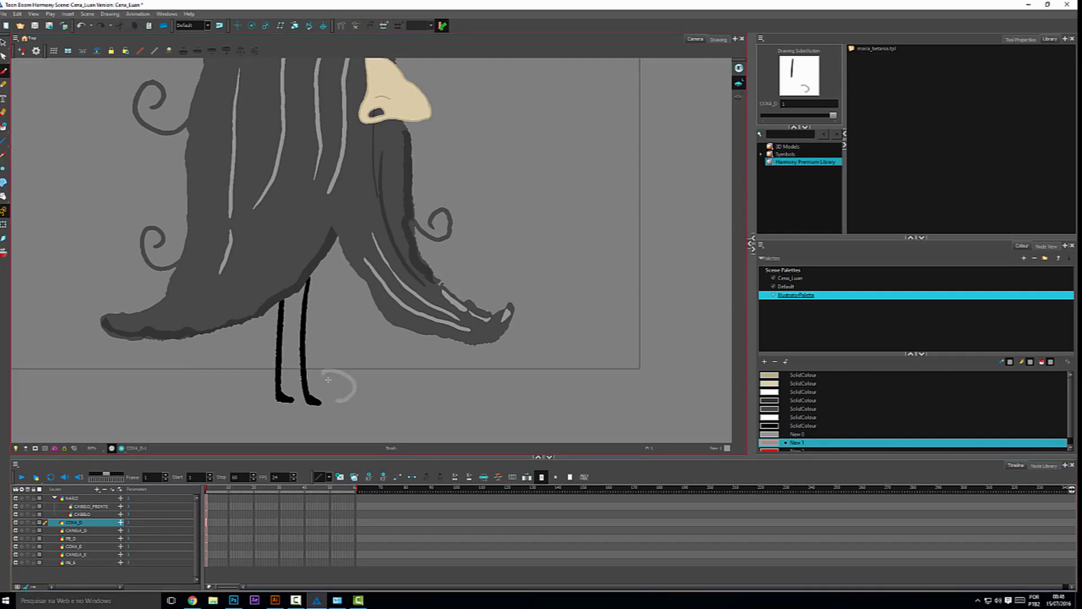
pyautogui.hotkey('ctrl', 'z')
# - Sketch red arrows in the New 2 colour from the foot up the leg to the nose to illustrate the parenting chain, and undo them
pyautogui.click(775, 450)
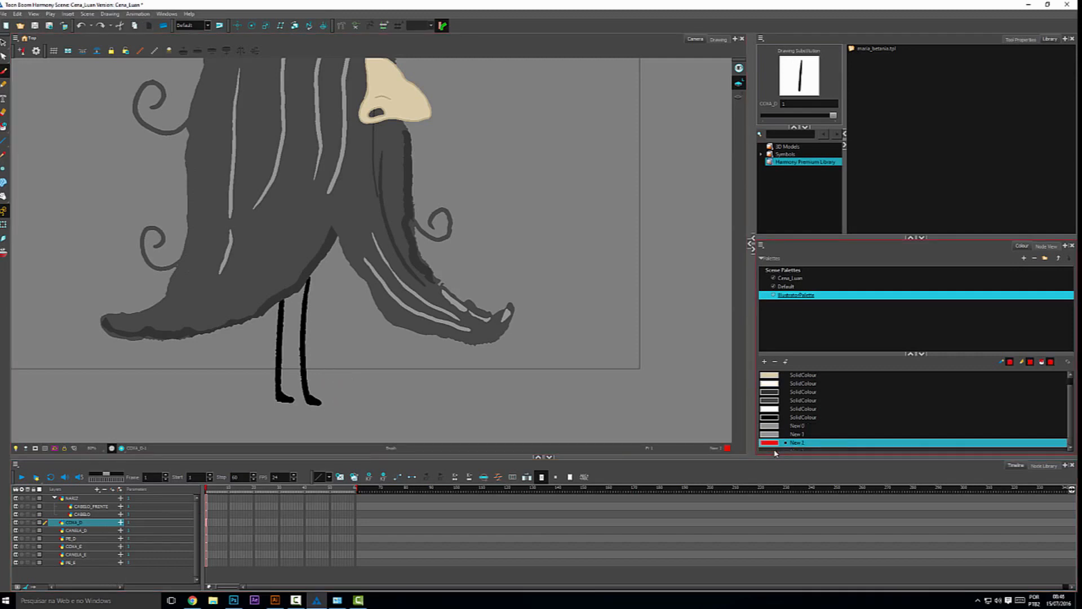
pyautogui.moveTo(322, 401)
pyautogui.mouseDown()
pyautogui.moveTo(329, 369)
pyautogui.moveTo(319, 374)
pyautogui.moveTo(316, 359)
pyautogui.moveTo(342, 325)
pyautogui.moveTo(316, 302)
pyautogui.moveTo(499, 190)
pyautogui.moveTo(441, 133)
pyautogui.mouseUp()
pyautogui.moveTo(444, 135)
pyautogui.mouseDown()
pyautogui.moveTo(438, 118)
pyautogui.moveTo(463, 106)
pyautogui.mouseUp()
pyautogui.hotkey('ctrl', 'z')
pyautogui.hotkey('ctrl', 'z')
pyautogui.hotkey('ctrl', 'z')
pyautogui.hotkey('ctrl', 'z')
pyautogui.hotkey('ctrl', 'z')
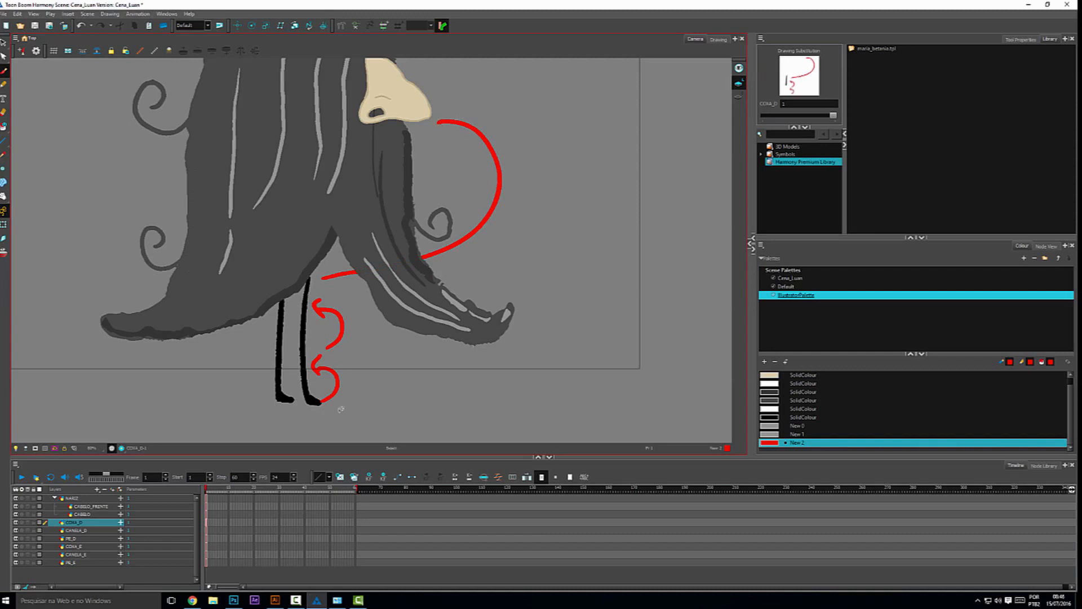
# - Parent PE_E to CANELA_E, CANELA_E to COXA_E, and COXA_E to NARIZ
pyautogui.click(72, 563)
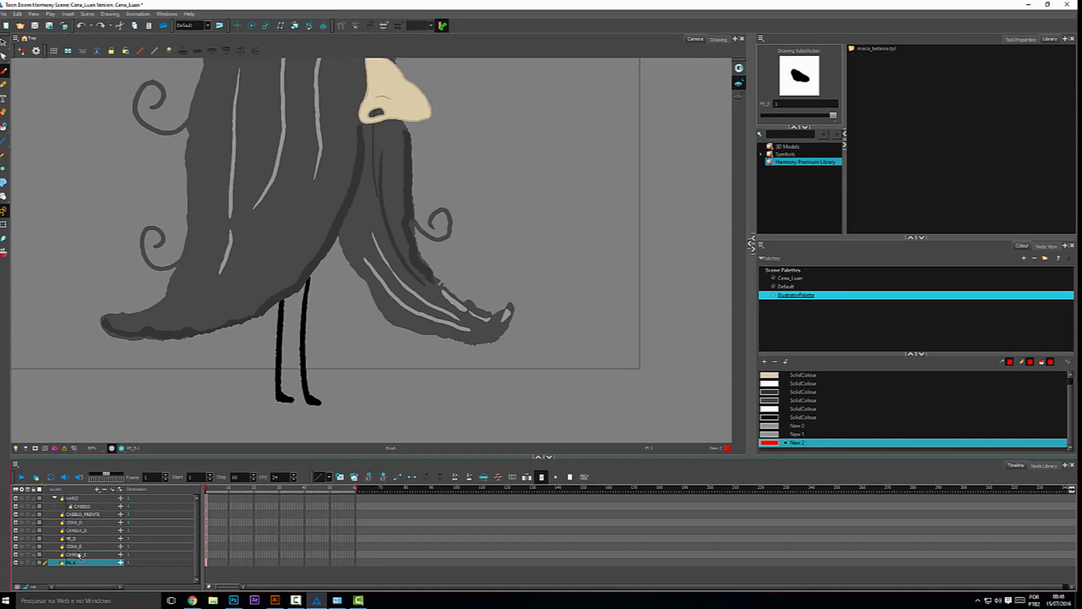
pyautogui.moveTo(72, 562); pyautogui.dragTo(84, 508)
pyautogui.click(74, 547)
# - Parent PE_D to CANELA_D, CANELA_D to COXA_D, and COXA_D to NARIZ
pyautogui.click(74, 562)
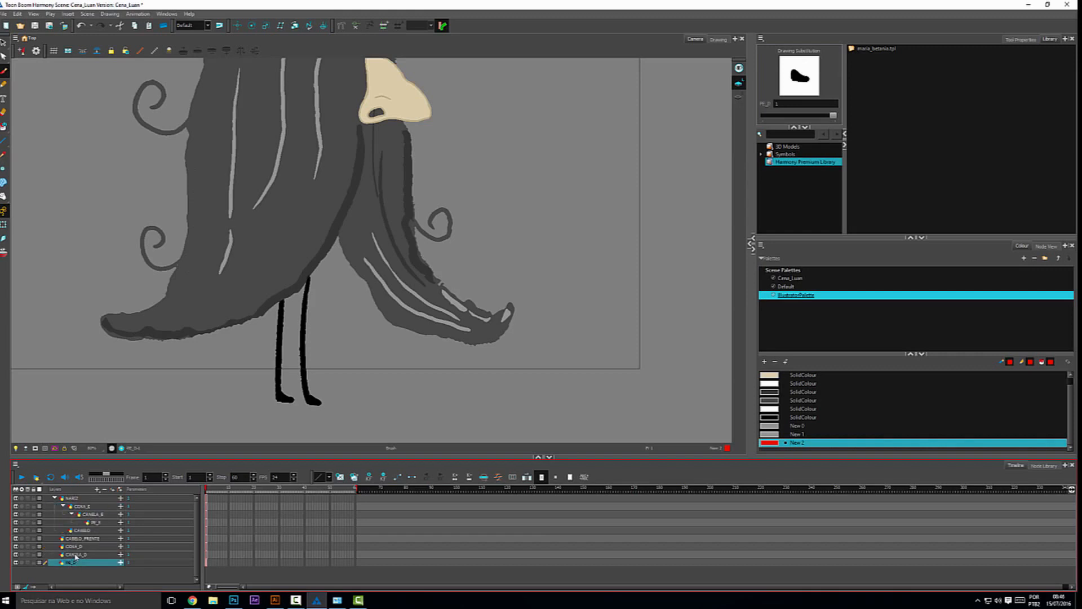
pyautogui.moveTo(79, 556); pyautogui.dragTo(78, 547)
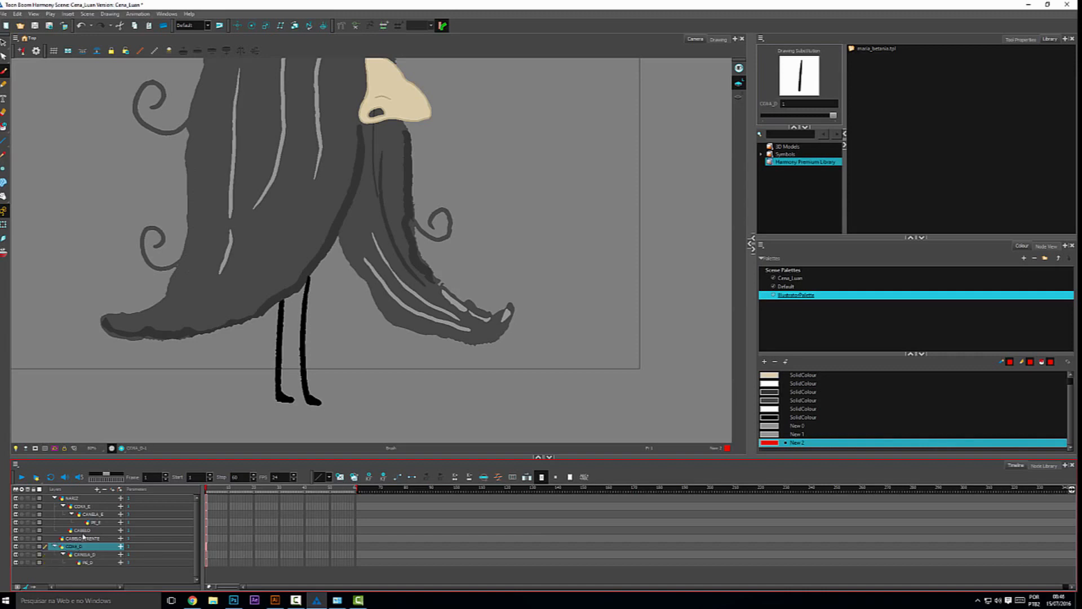
pyautogui.moveTo(83, 507); pyautogui.dragTo(76, 501)
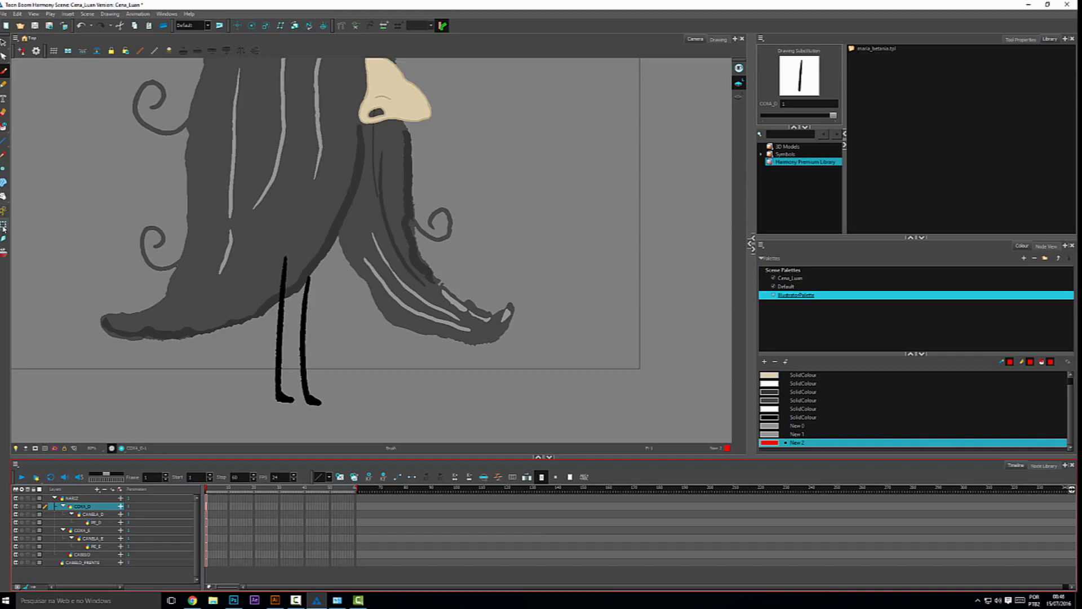
# - Select the nose with the Transform tool to check which parts are attached to it
pyautogui.click(4, 225)
pyautogui.click(472, 142)
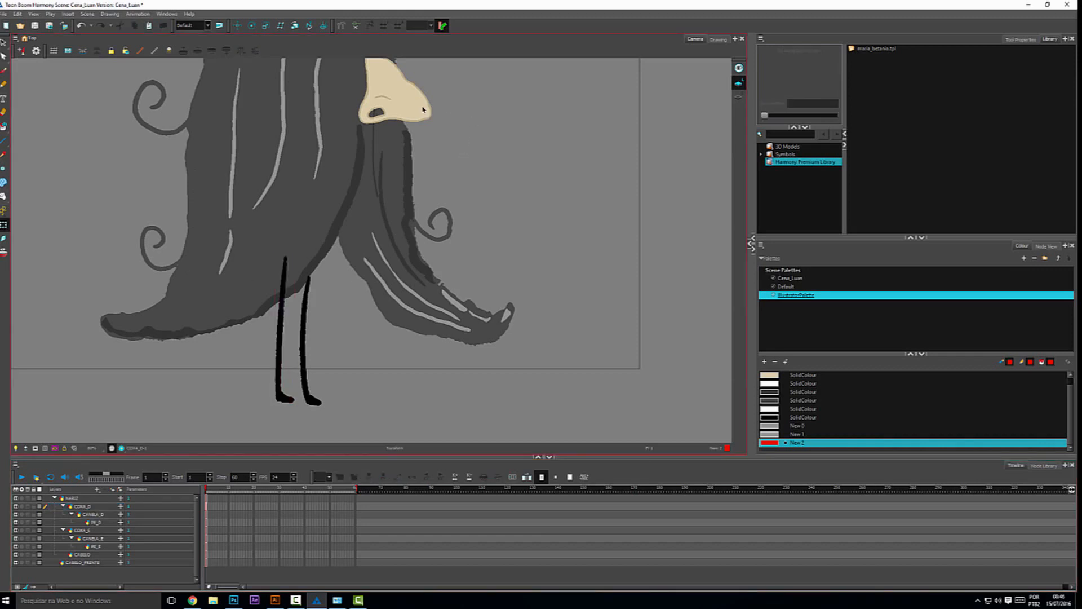
pyautogui.click(420, 109)
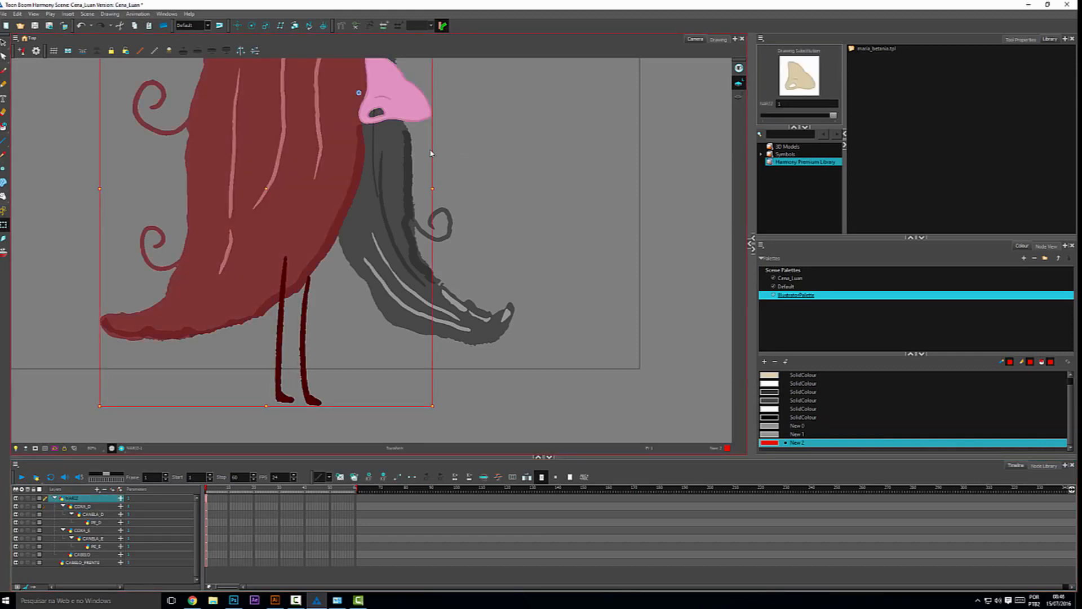
# - Parent CABELO_FRENTE to NARIZ, check the full hierarchy by selecting NARIZ, and clear the selection
pyautogui.click(88, 563)
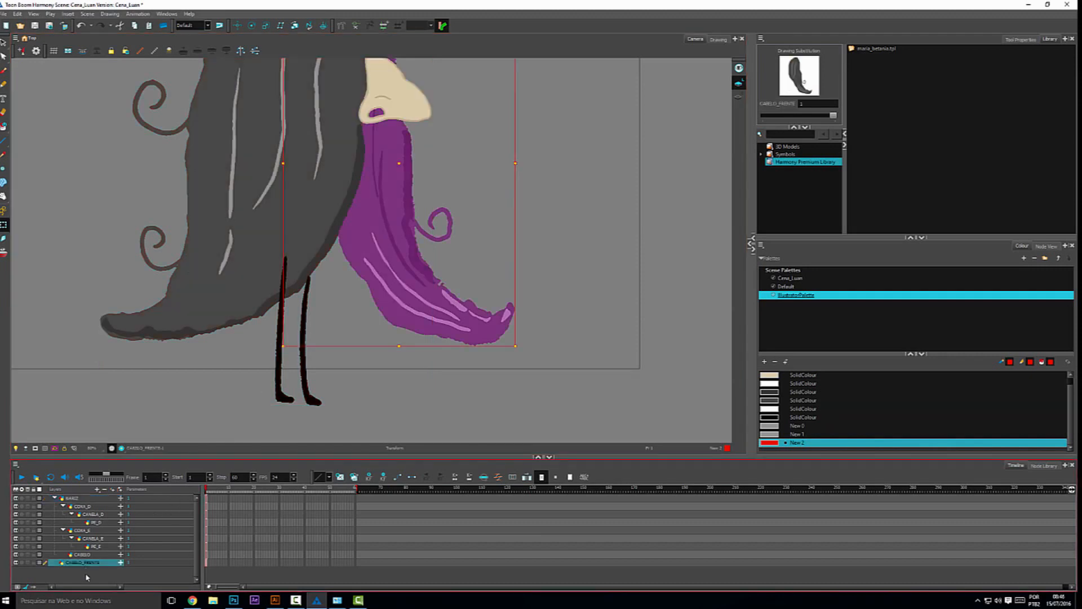
pyautogui.moveTo(81, 562); pyautogui.dragTo(74, 503)
pyautogui.click(74, 499)
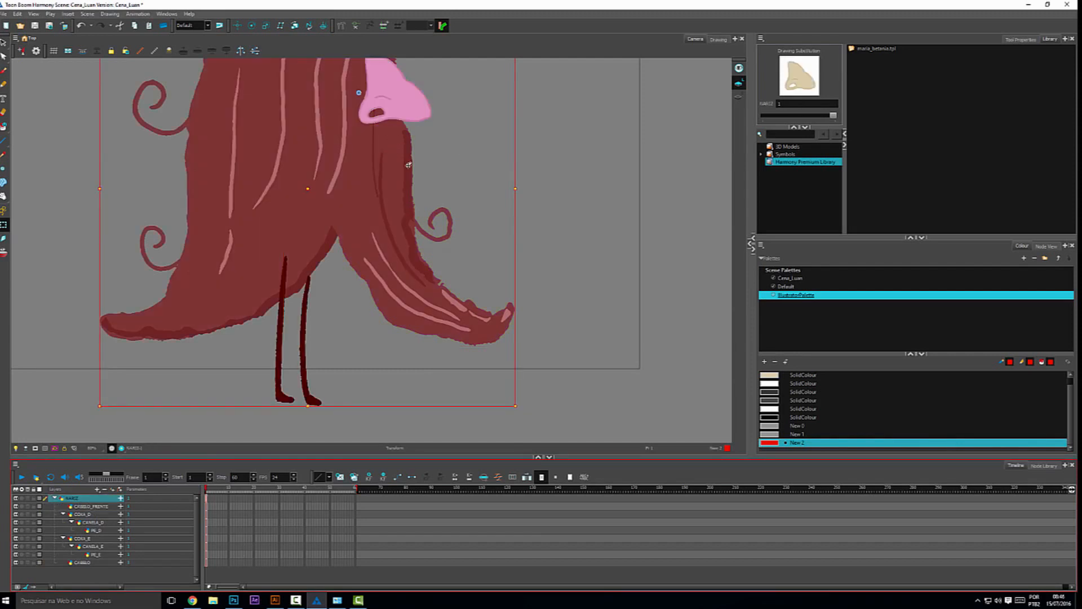
pyautogui.click(434, 131)
pyautogui.scroll(-3, 435, 130)
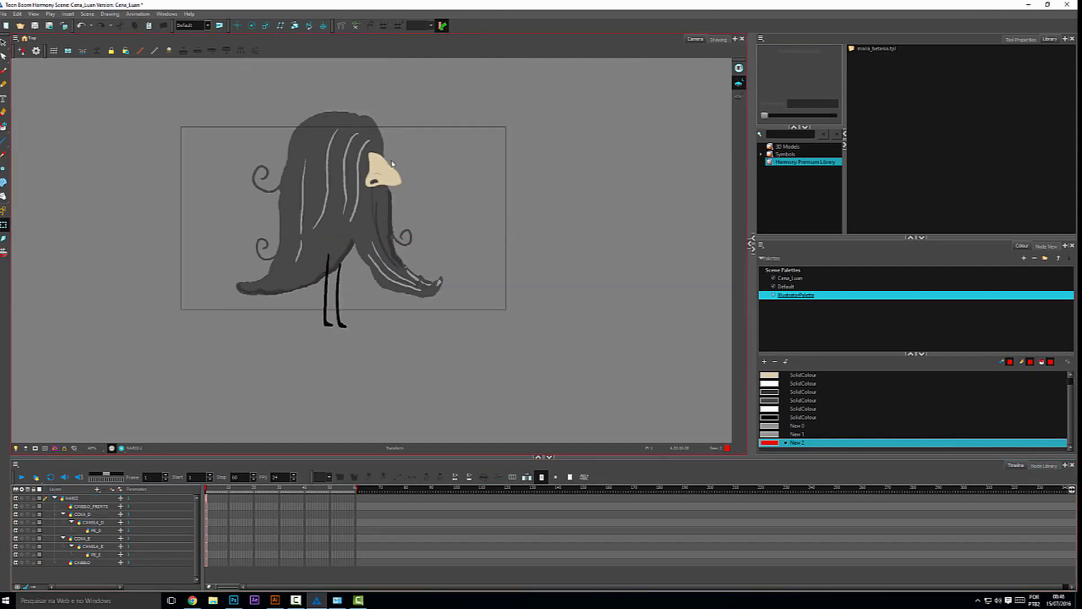
# - Move the whole character slightly left by its parent nose and clear the selection
pyautogui.click(393, 164)
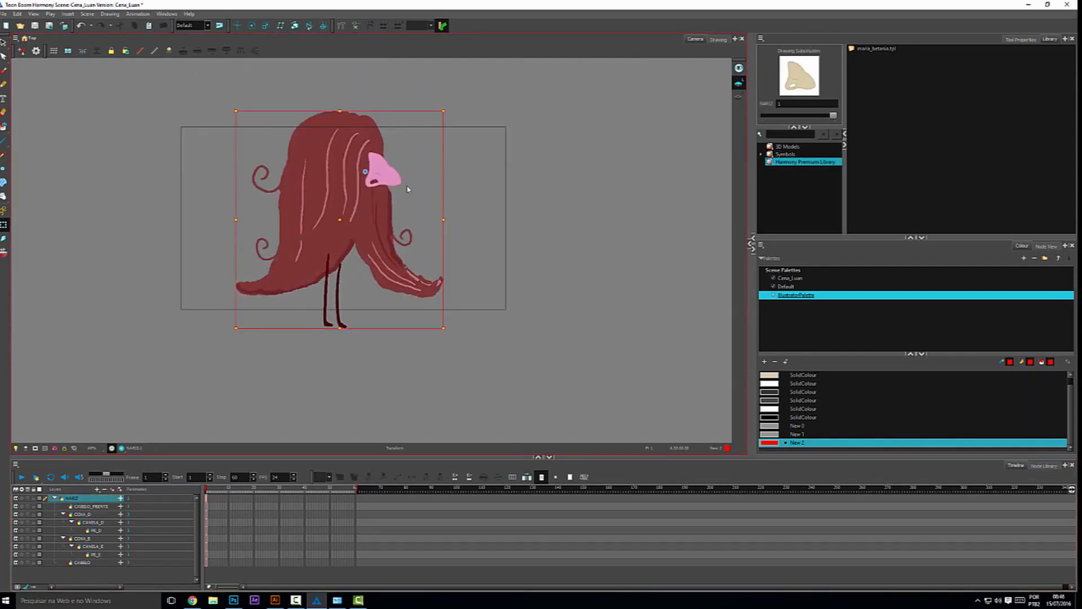
pyautogui.moveTo(393, 164); pyautogui.dragTo(367, 165)
pyautogui.click(478, 210)
# - Try rotating the back hair slightly about its pivot, and select the front hair and COXA_D to check their pivots
pyautogui.click(268, 209)
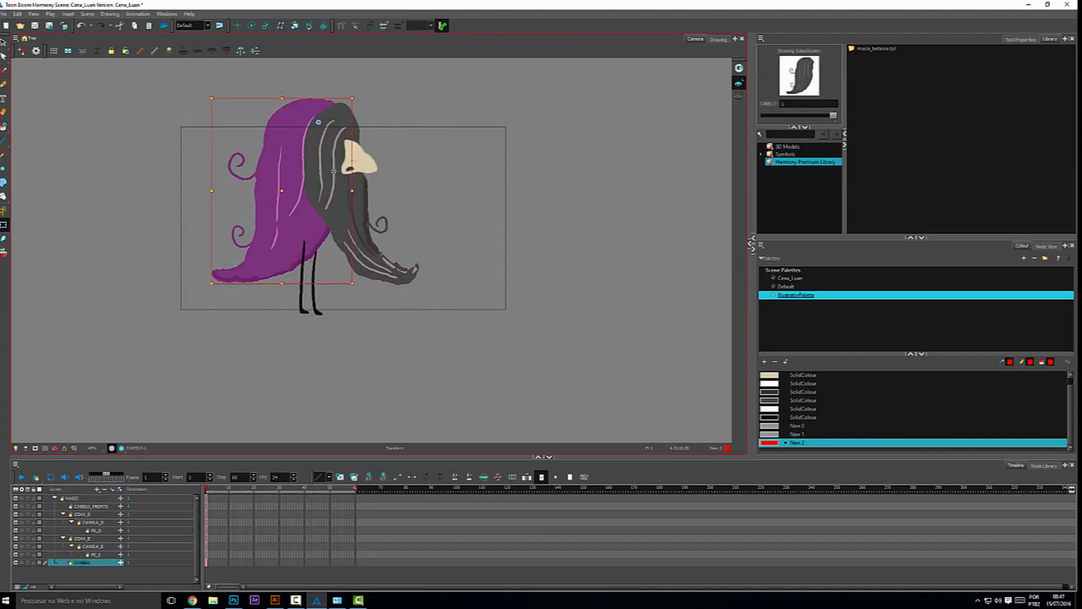
pyautogui.moveTo(359, 95); pyautogui.dragTo(364, 98)
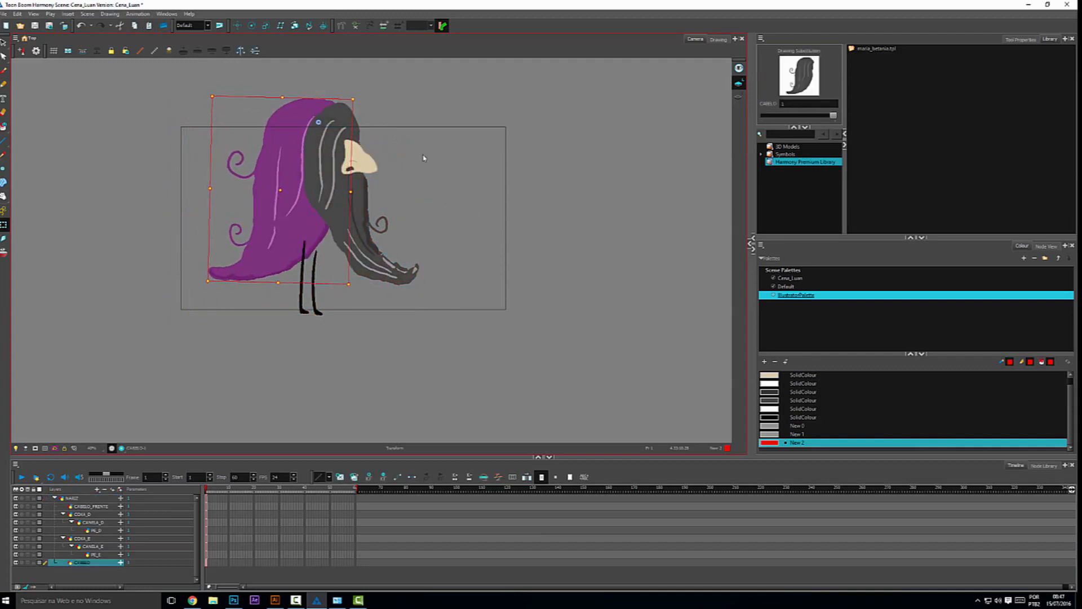
pyautogui.click(411, 239)
pyautogui.click(382, 243)
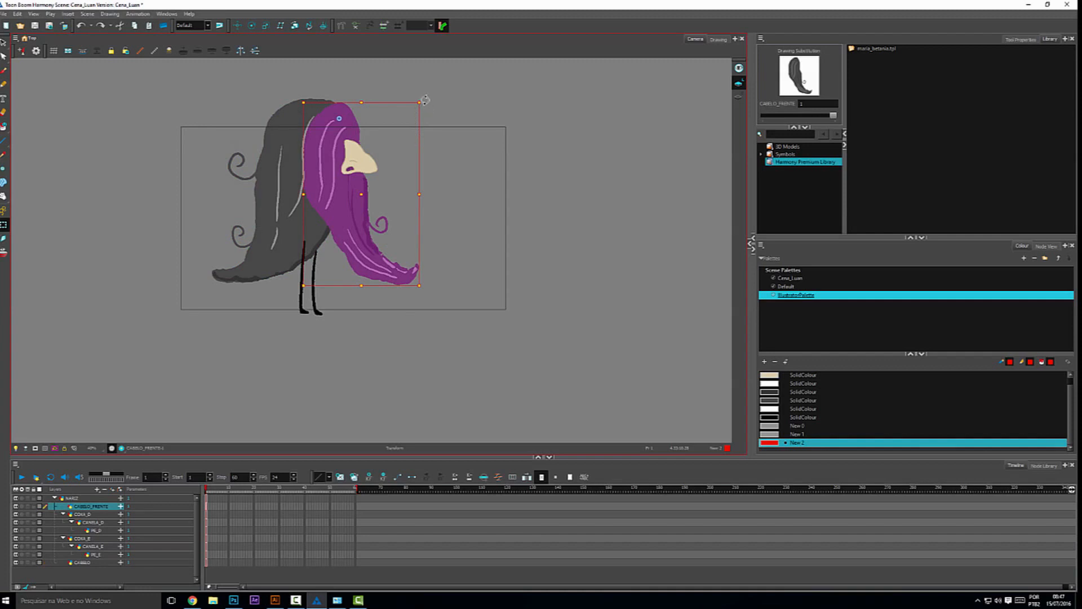
pyautogui.click(340, 338)
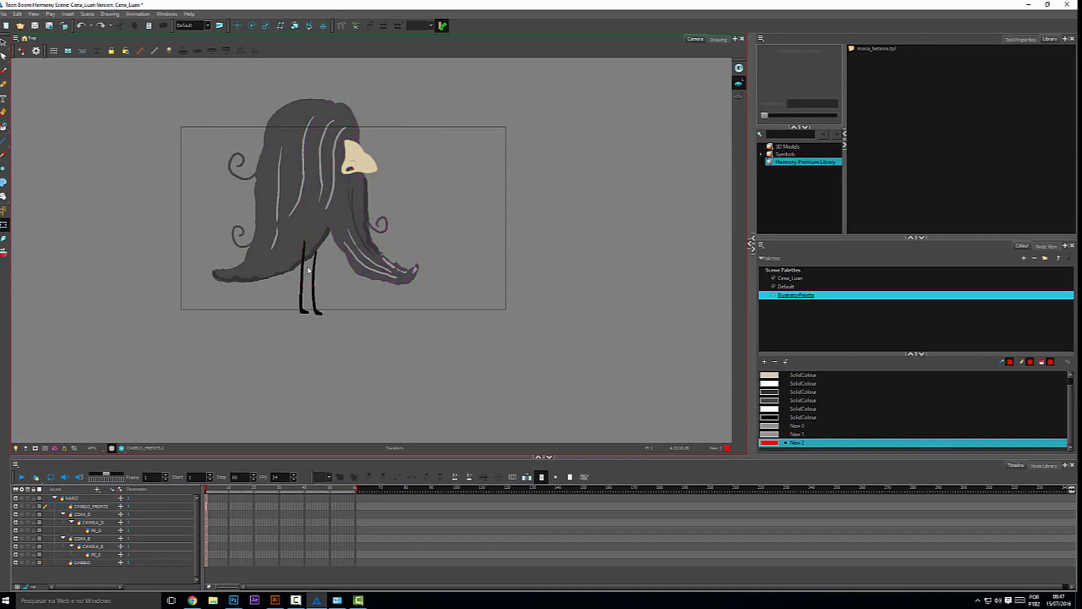
pyautogui.click(304, 270)
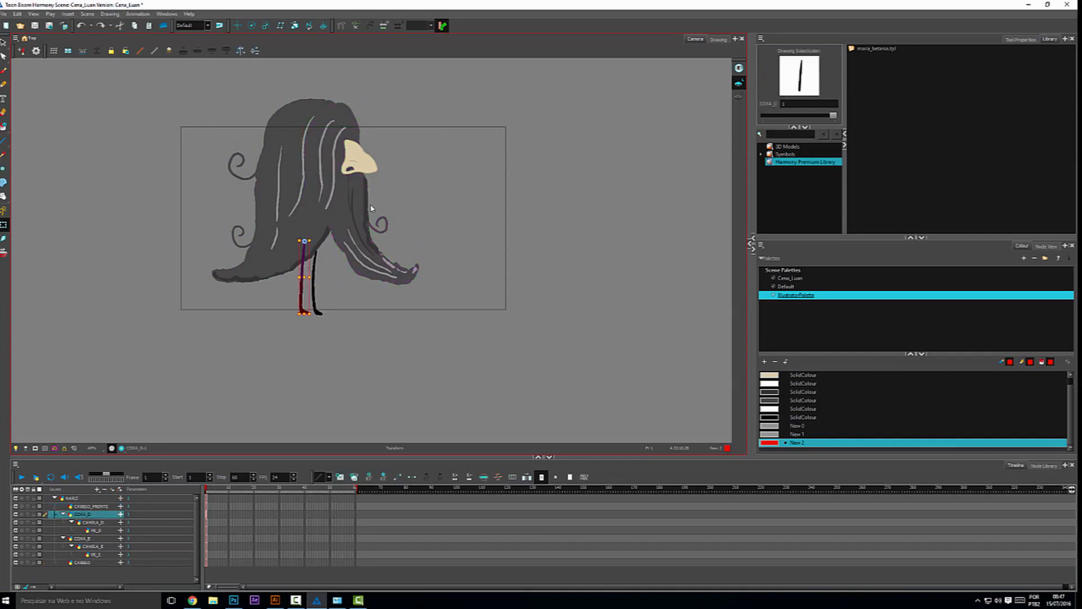
# - Collapse the COXA_E and COXA_D chains and unparent both from NARIZ, placing them below CABELO at the root level
pyautogui.click(83, 563)
pyautogui.moveTo(382, 215)
pyautogui.mouseDown()
pyautogui.moveTo(401, 204)
pyautogui.moveTo(375, 237)
pyautogui.mouseUp()
pyautogui.scroll(2, 385, 209)
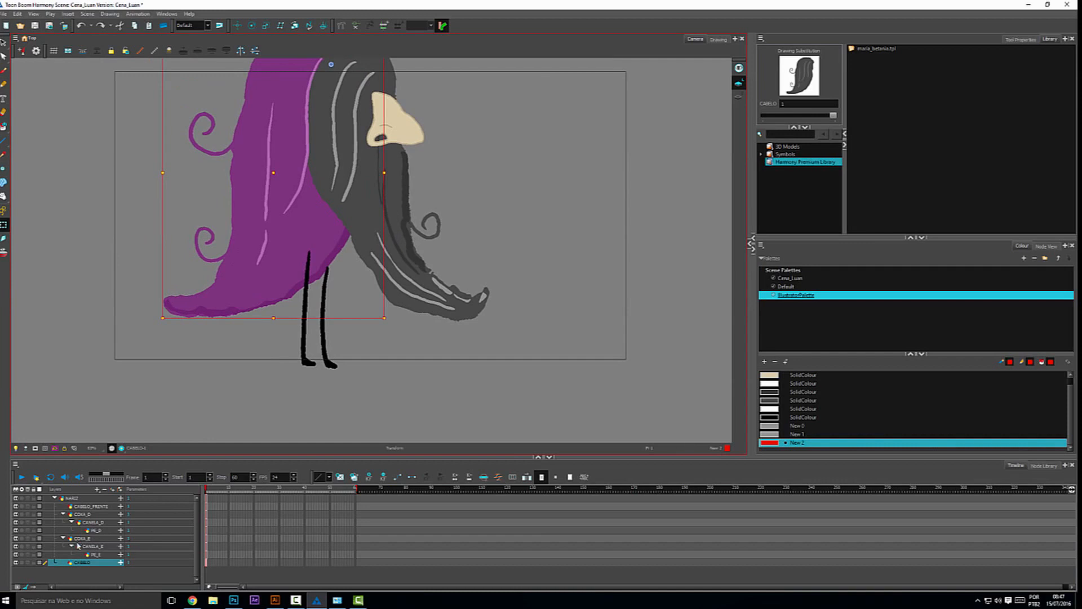
pyautogui.click(62, 538)
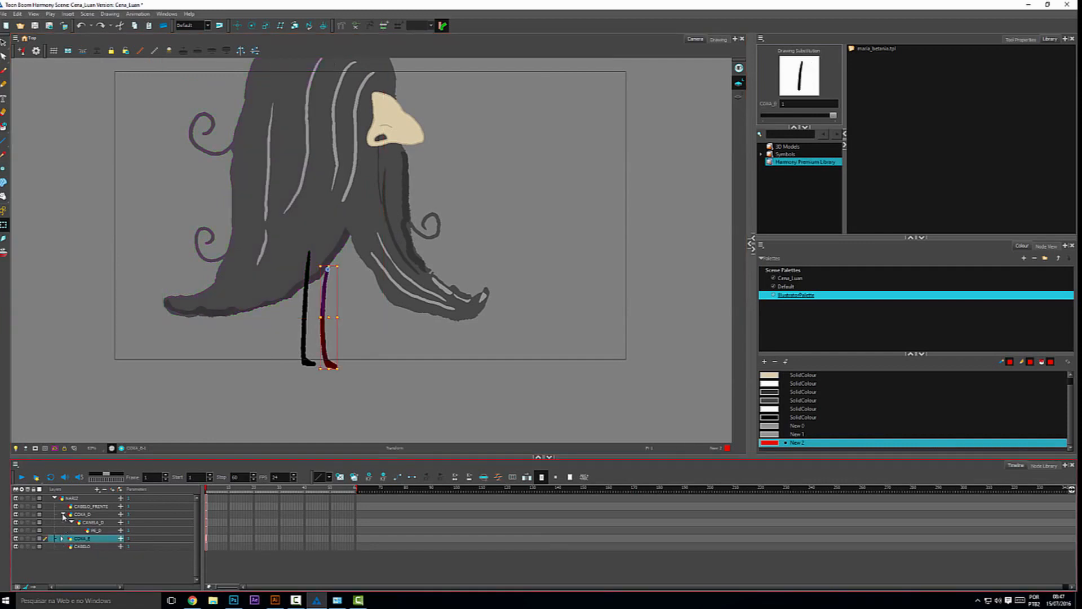
pyautogui.click(62, 514)
pyautogui.click(81, 515)
pyautogui.keyDown('ctrl'); pyautogui.click(84, 523); pyautogui.keyUp('ctrl')
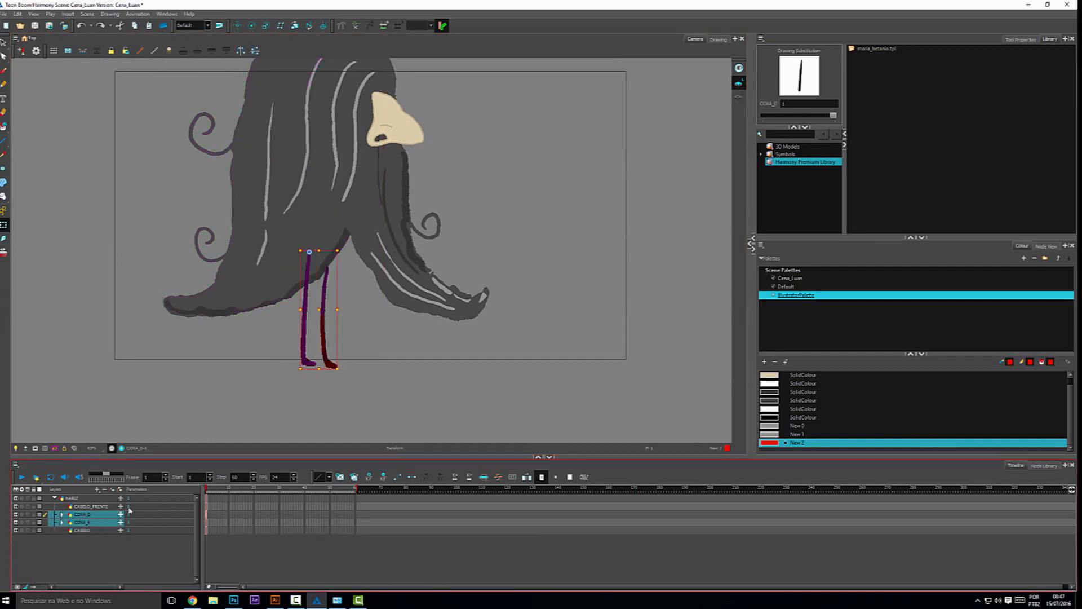
pyautogui.moveTo(85, 517); pyautogui.dragTo(86, 545)
# - Examine the detached legs, the back hair and the front hair one by one to check the new hierarchy
pyautogui.moveTo(397, 302); pyautogui.dragTo(395, 293)
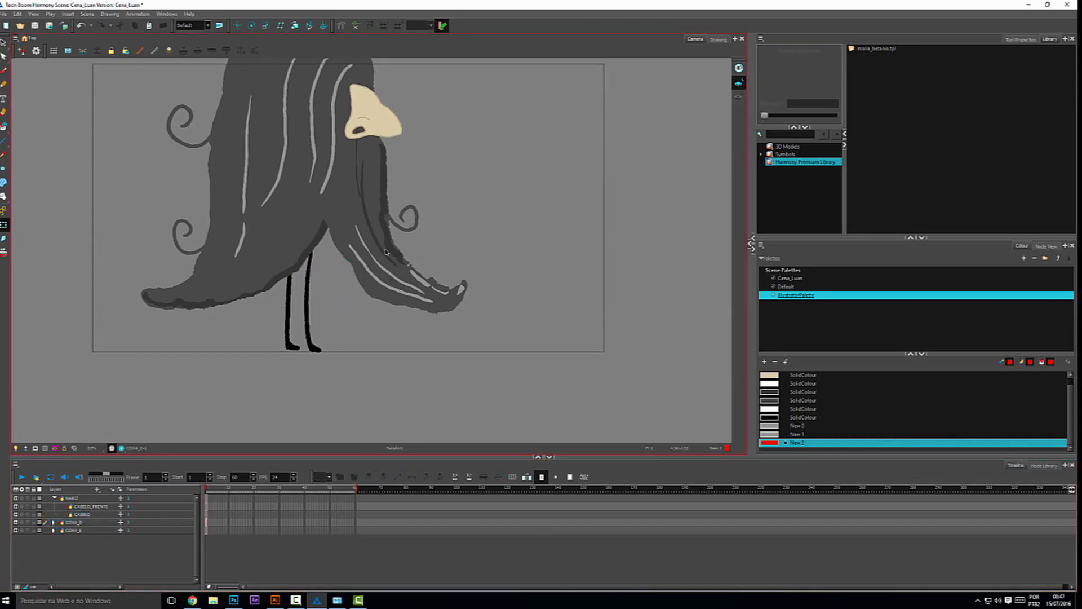
pyautogui.scroll(-2, 377, 240)
pyautogui.moveTo(370, 206); pyautogui.dragTo(352, 228)
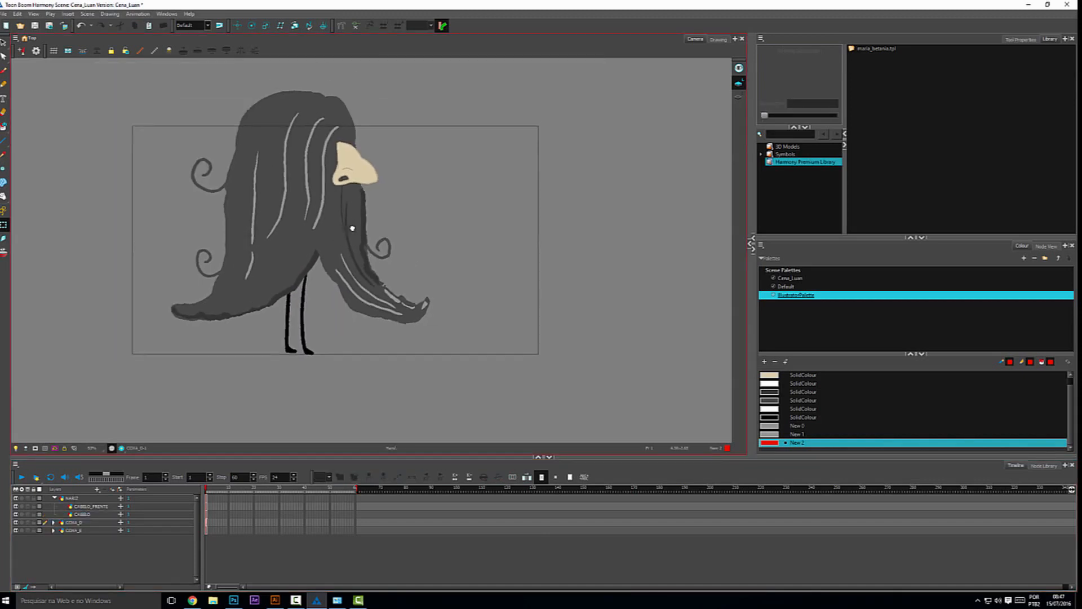
pyautogui.click(299, 333)
pyautogui.click(294, 421)
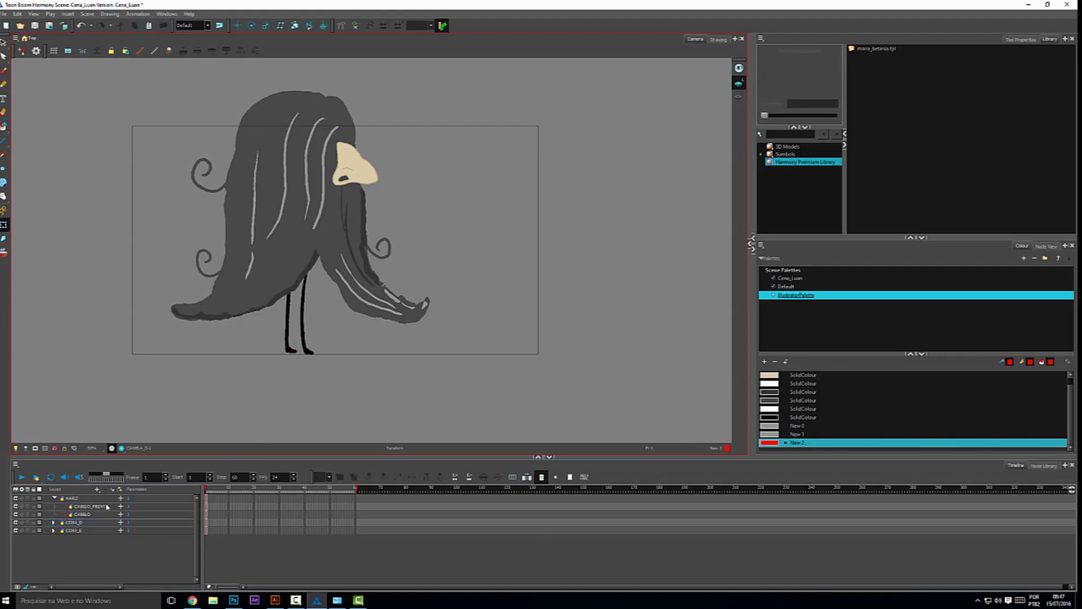
pyautogui.click(84, 515)
pyautogui.click(78, 499)
pyautogui.press('Escape')
pyautogui.click(254, 179)
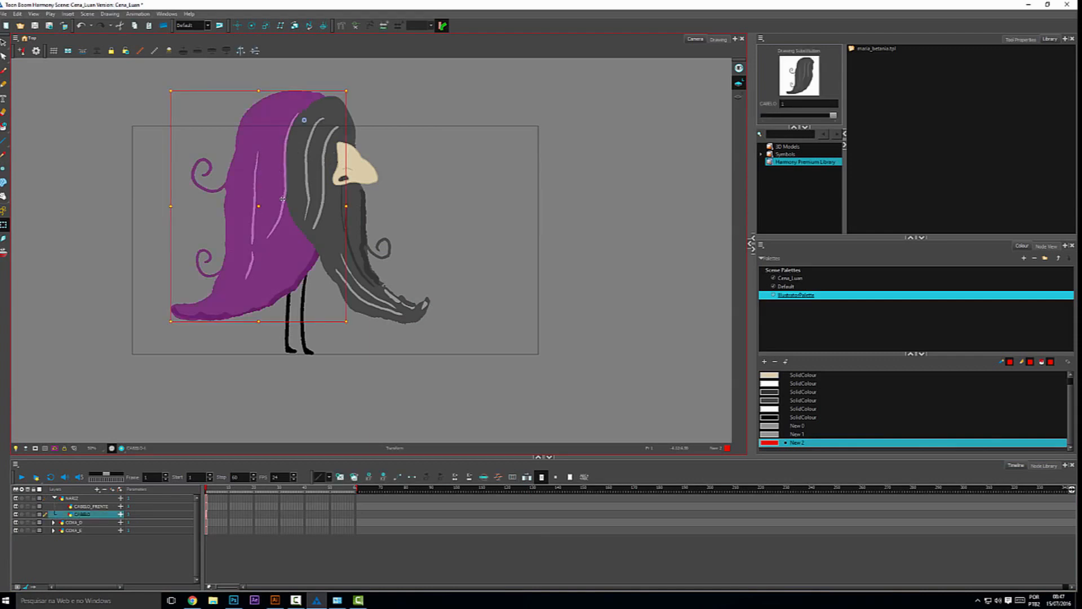
pyautogui.click(356, 126)
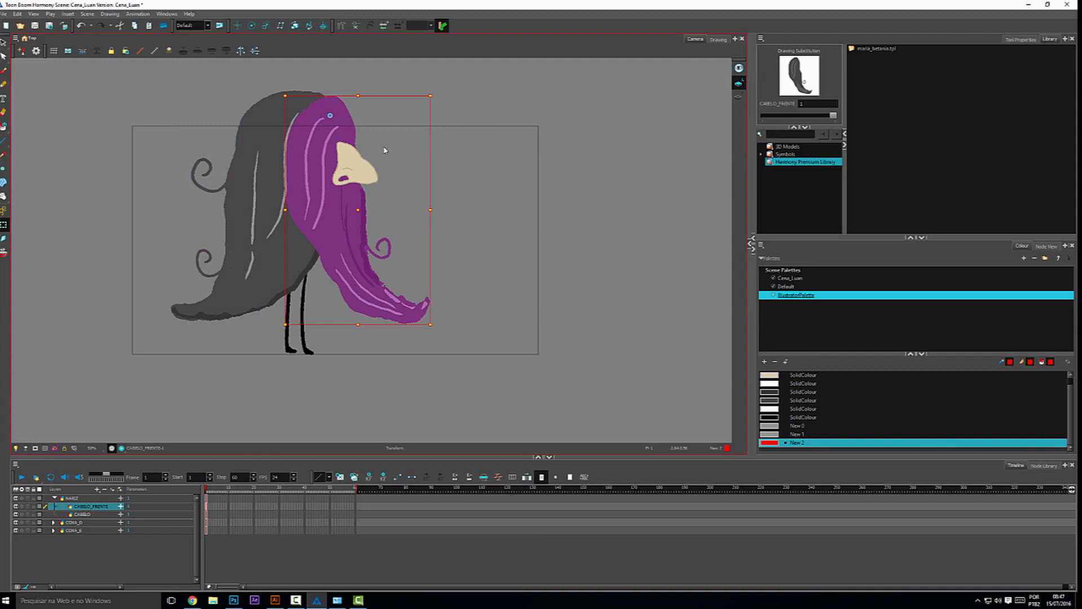
# - Try nudging CABELO_FRENTE in depth, and select NARIZ to check which parts are attached to it
pyautogui.click(514, 110)
pyautogui.click(350, 122)
pyautogui.hotkey('alt', 'Up')
pyautogui.hotkey('alt', 'Down')
pyautogui.press('alt')
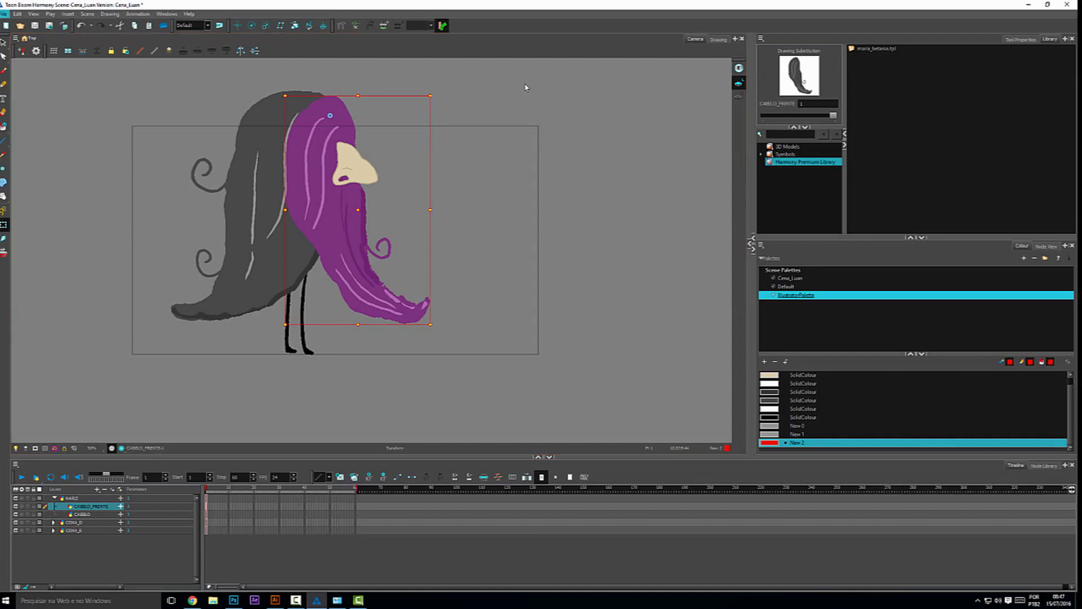
pyautogui.click(75, 498)
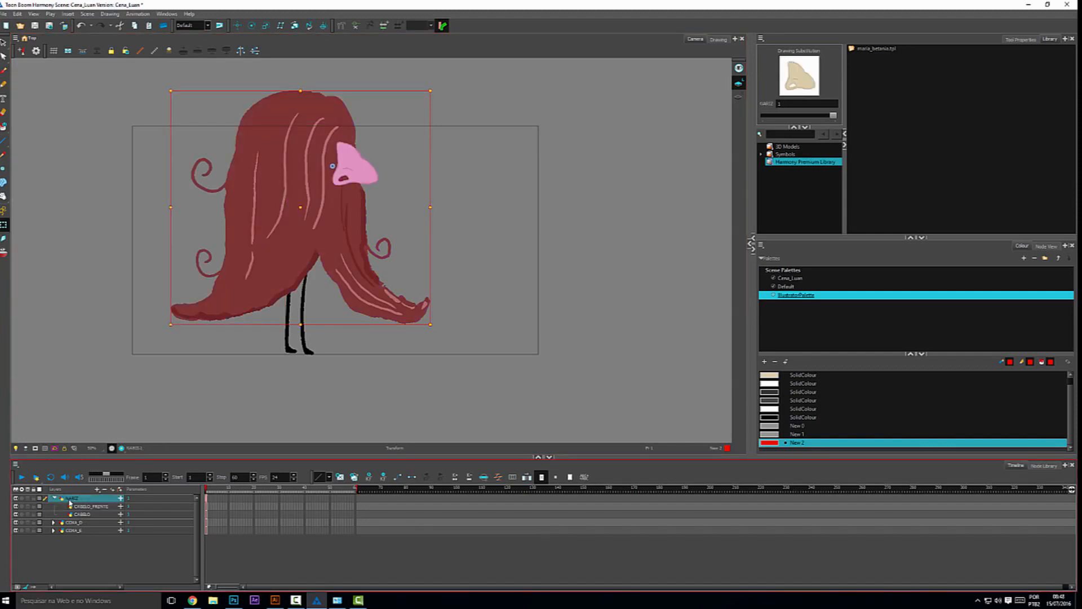
pyautogui.click(528, 166)
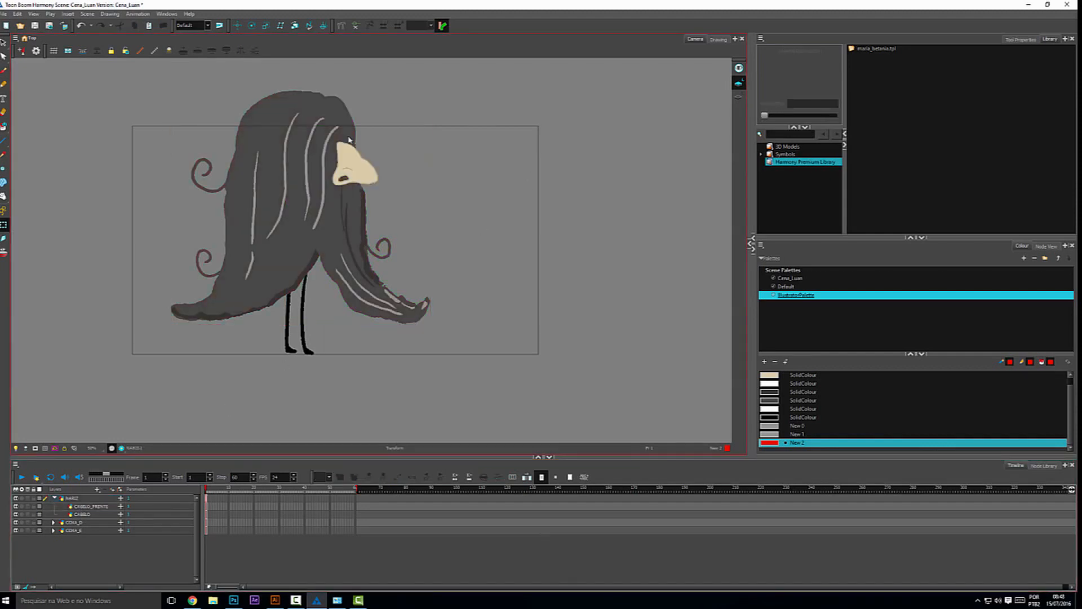
# - Sketch labelled X, Y and Z axes below the character with the red Brush on the CABELO_FRENTE drawing
pyautogui.click(345, 125)
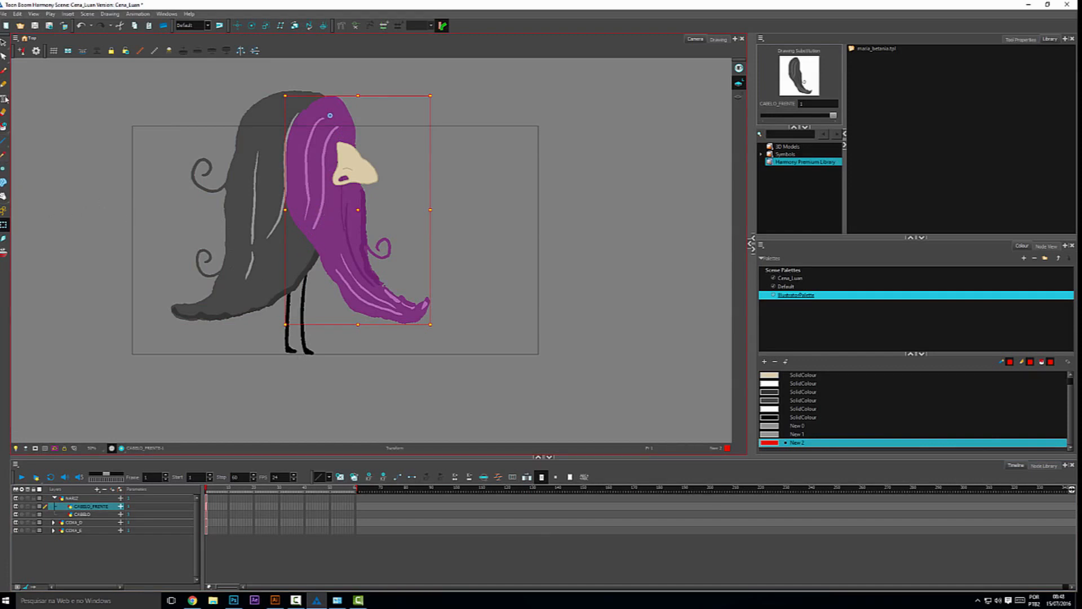
pyautogui.click(3, 71)
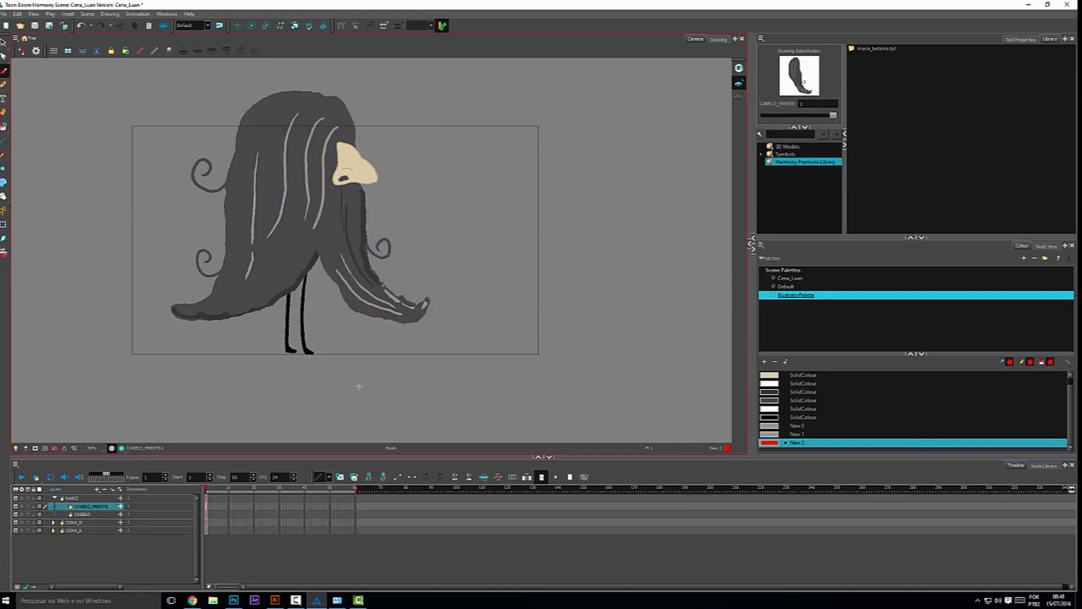
pyautogui.moveTo(357, 386)
pyautogui.mouseDown()
pyautogui.moveTo(456, 377)
pyautogui.moveTo(461, 398)
pyautogui.mouseUp()
pyautogui.moveTo(522, 377)
pyautogui.mouseDown()
pyautogui.moveTo(536, 391)
pyautogui.moveTo(510, 411)
pyautogui.mouseUp()
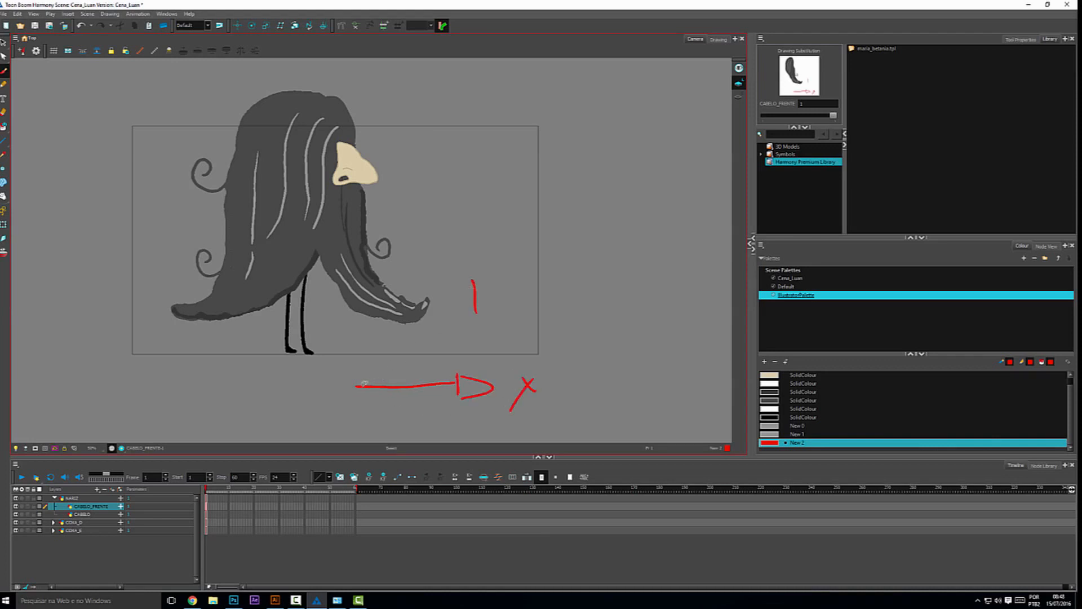
pyautogui.hotkey('ctrl', 'z')
pyautogui.moveTo(356, 386)
pyautogui.mouseDown()
pyautogui.moveTo(357, 309)
pyautogui.moveTo(368, 305)
pyautogui.moveTo(377, 333)
pyautogui.moveTo(334, 416)
pyautogui.moveTo(376, 389)
pyautogui.moveTo(320, 430)
pyautogui.mouseUp()
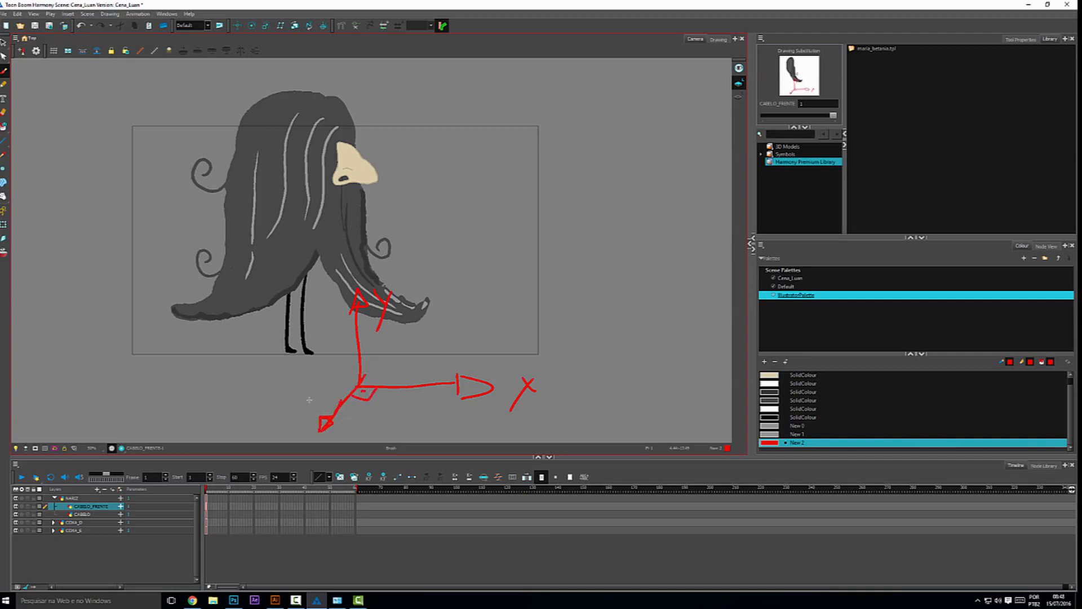
pyautogui.moveTo(307, 393); pyautogui.dragTo(313, 411)
# - Sketch three overlapping panels staggered in depth beside the character, with simple part shapes inside them
pyautogui.moveTo(460, 174)
pyautogui.mouseDown()
pyautogui.moveTo(460, 248)
pyautogui.moveTo(548, 197)
pyautogui.mouseUp()
pyautogui.moveTo(464, 252); pyautogui.dragTo(520, 276)
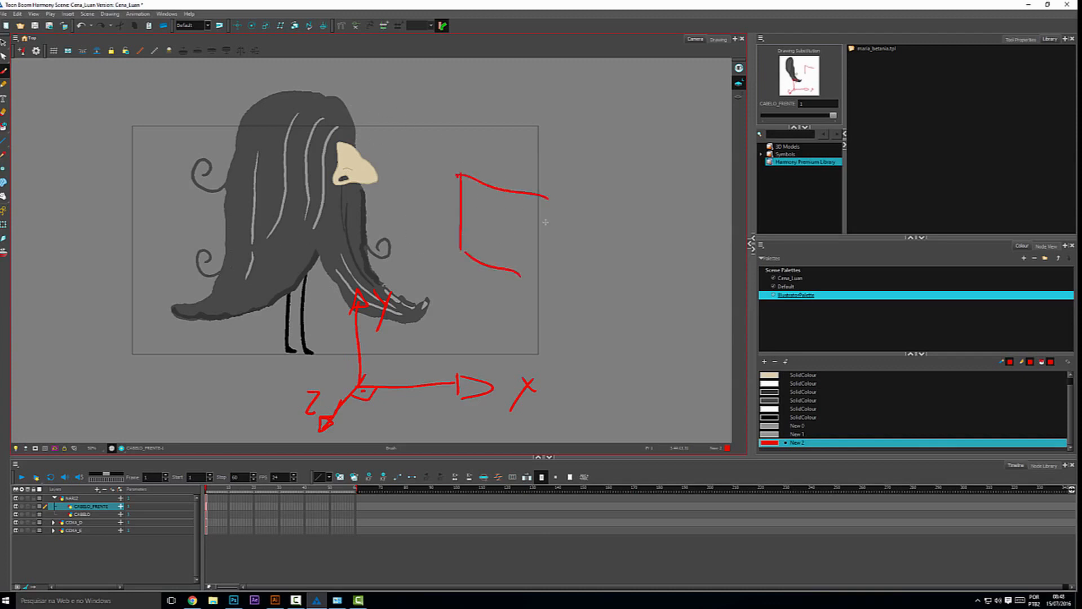
pyautogui.moveTo(543, 184)
pyautogui.mouseDown()
pyautogui.moveTo(542, 268)
pyautogui.moveTo(517, 271)
pyautogui.mouseUp()
pyautogui.moveTo(501, 203)
pyautogui.mouseDown()
pyautogui.moveTo(492, 254)
pyautogui.moveTo(504, 202)
pyautogui.mouseUp()
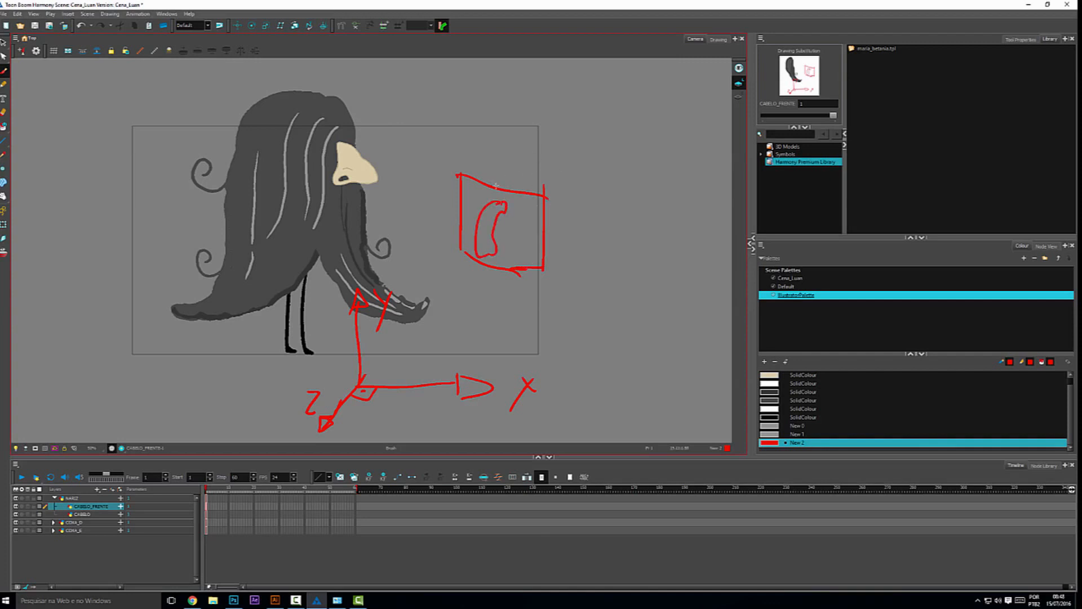
pyautogui.moveTo(506, 153)
pyautogui.mouseDown()
pyautogui.moveTo(506, 186)
pyautogui.moveTo(616, 180)
pyautogui.moveTo(617, 262)
pyautogui.moveTo(564, 272)
pyautogui.mouseUp()
pyautogui.moveTo(564, 193)
pyautogui.mouseDown()
pyautogui.moveTo(581, 235)
pyautogui.moveTo(564, 219)
pyautogui.moveTo(561, 231)
pyautogui.mouseUp()
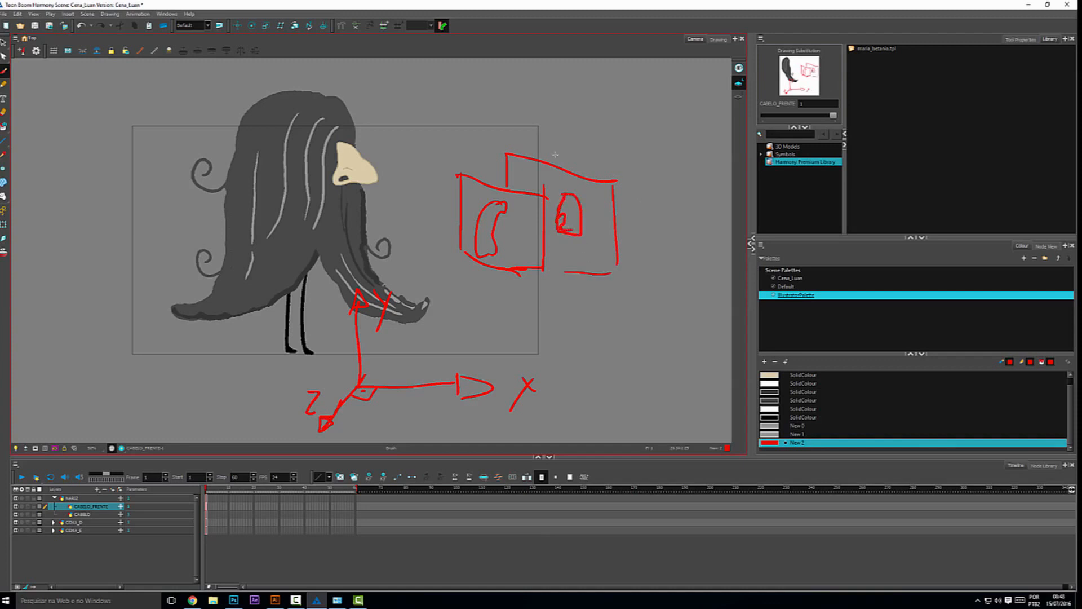
pyautogui.moveTo(548, 160)
pyautogui.mouseDown()
pyautogui.moveTo(547, 139)
pyautogui.moveTo(658, 143)
pyautogui.moveTo(655, 258)
pyautogui.mouseUp()
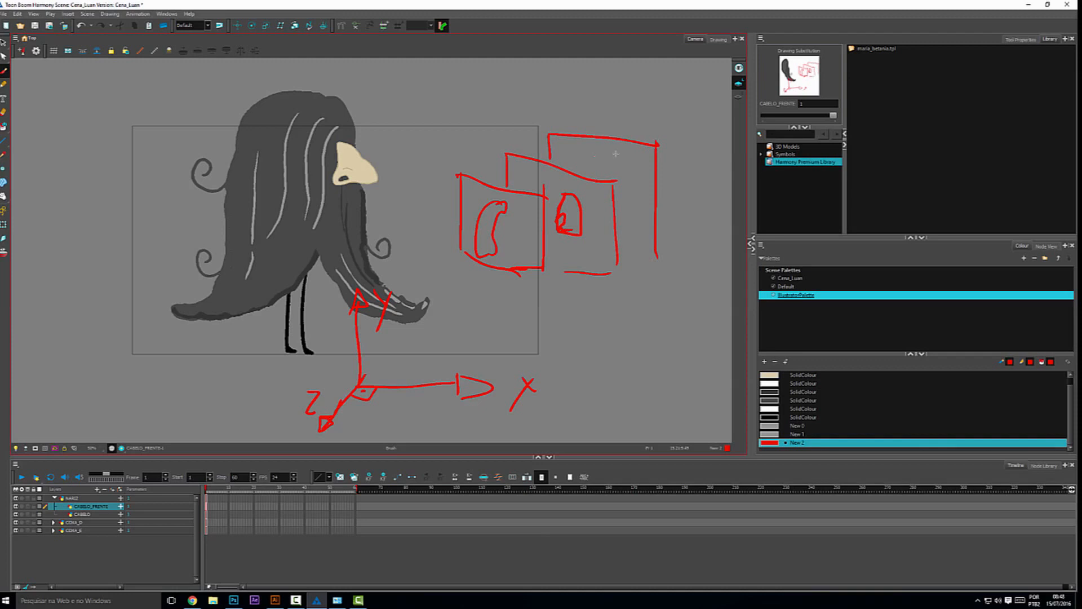
pyautogui.moveTo(593, 166)
pyautogui.mouseDown()
pyautogui.moveTo(637, 232)
pyautogui.moveTo(616, 262)
pyautogui.moveTo(617, 203)
pyautogui.moveTo(595, 160)
pyautogui.mouseUp()
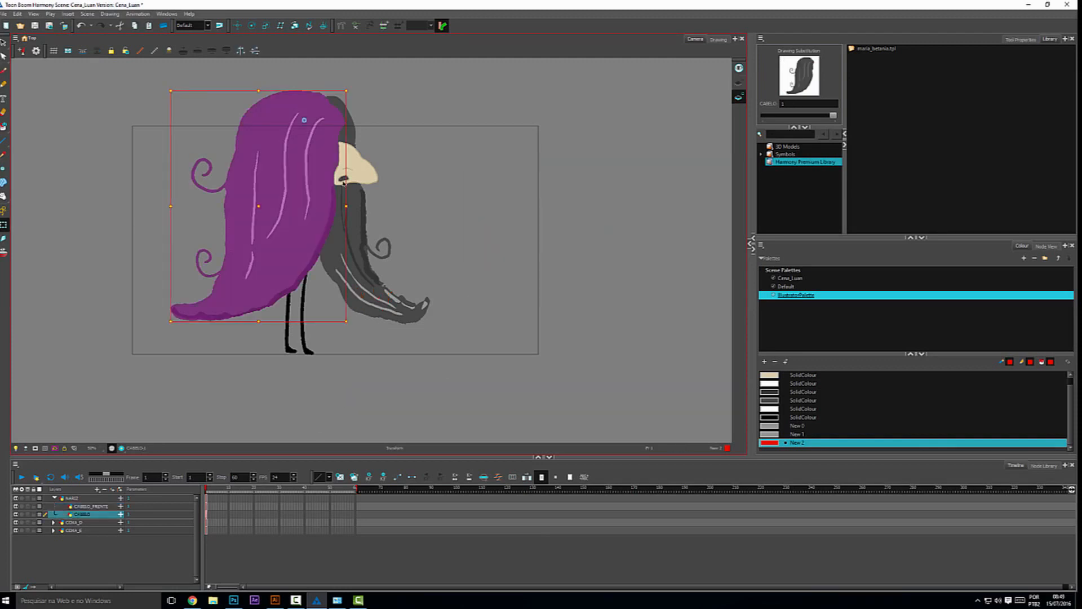
# - Nudge CABELO back and forward along the Z axis, leaving it in front of CABELO_FRENTE
pyautogui.hotkey('alt', 'Up')
pyautogui.hotkey('alt', 'Up')
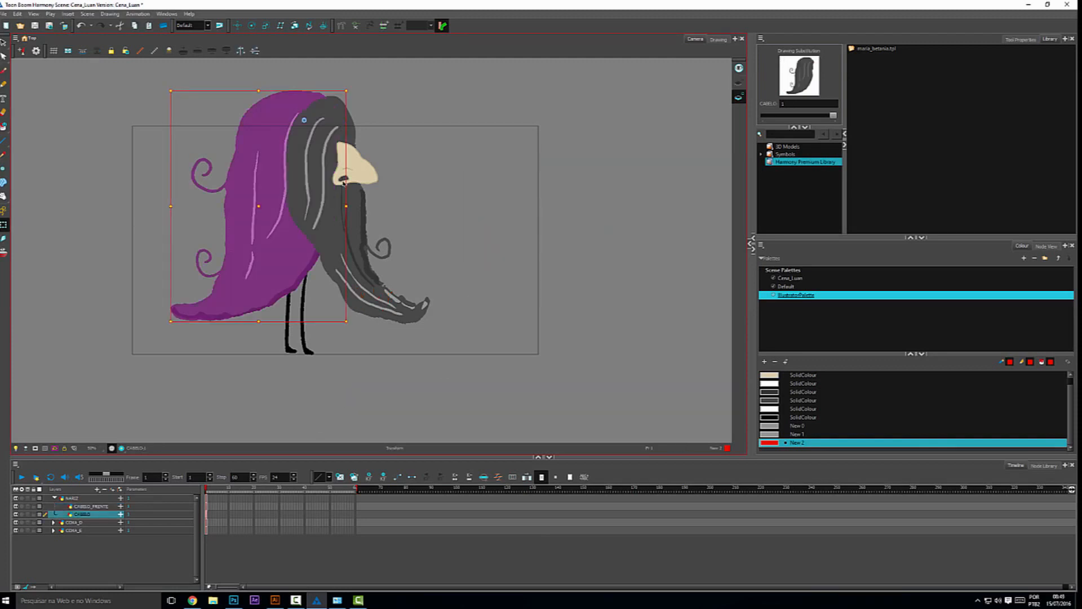
pyautogui.hotkey('alt', 'Down')
pyautogui.hotkey('alt', 'Down')
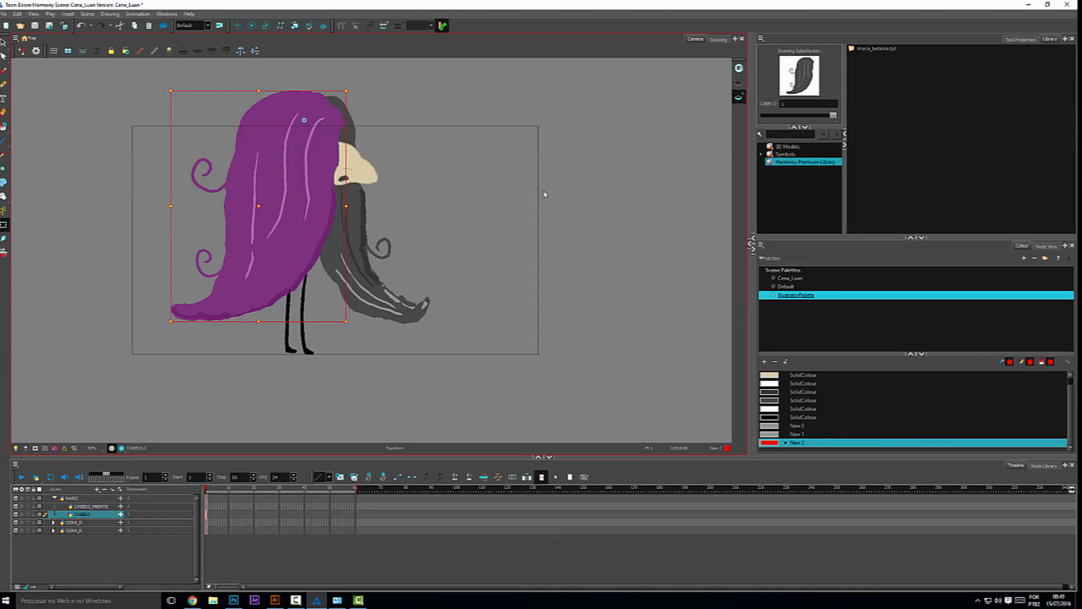
# - Try nudging CABELO_FRENTE forward and back along the Z axis, and clear the selection
pyautogui.click(423, 305)
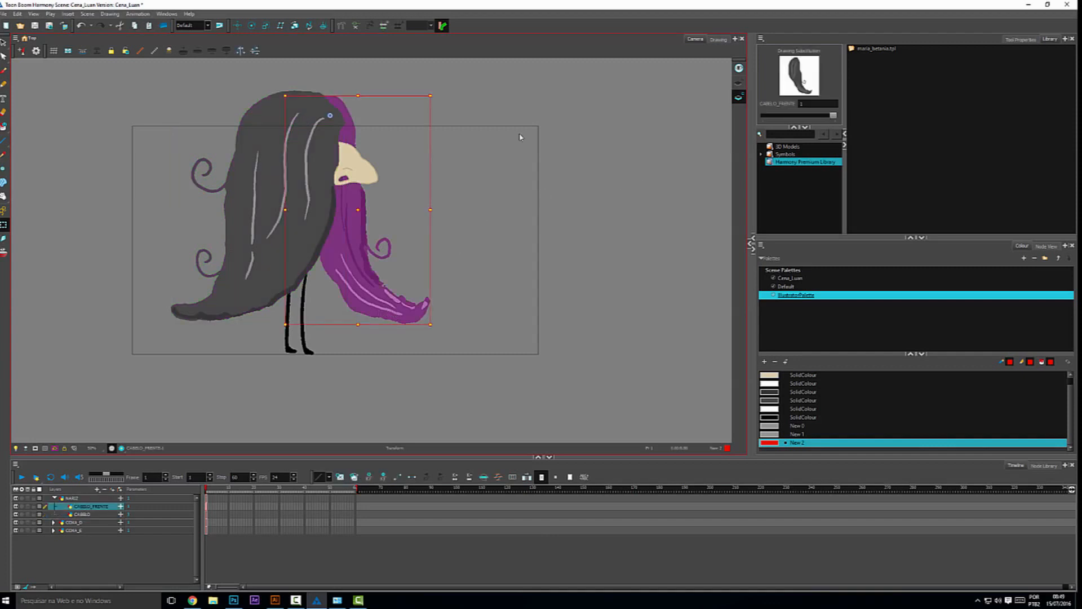
pyautogui.hotkey('alt', 'Down')
pyautogui.hotkey('alt', 'Up')
pyautogui.click(579, 142)
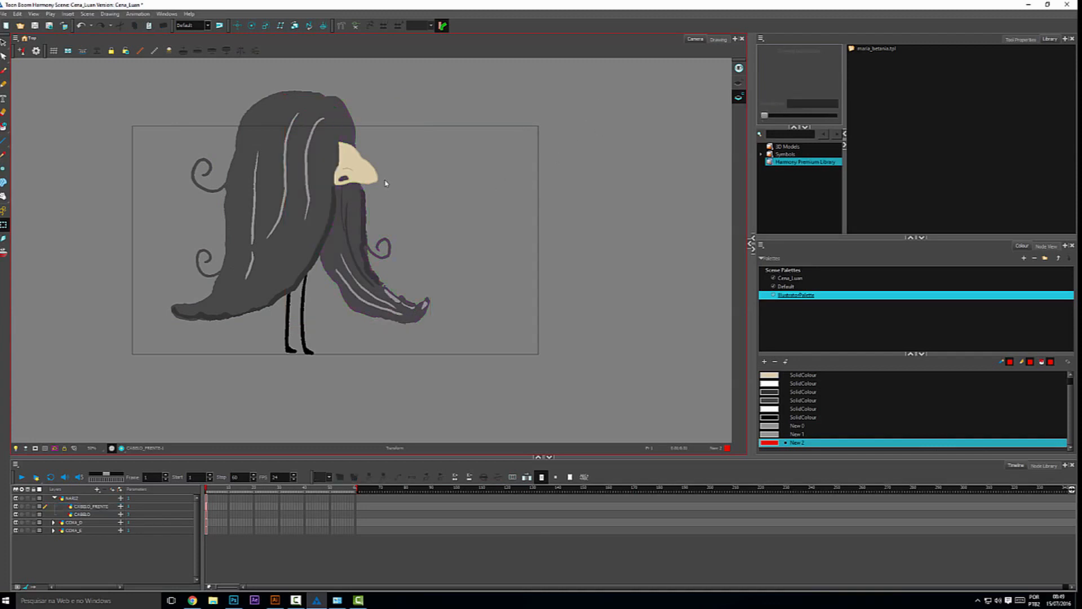
# - Select the front and back hair together and check their CABELO_FRENTE and CABELO layers
pyautogui.click(354, 243)
pyautogui.click(536, 226)
pyautogui.click(268, 252)
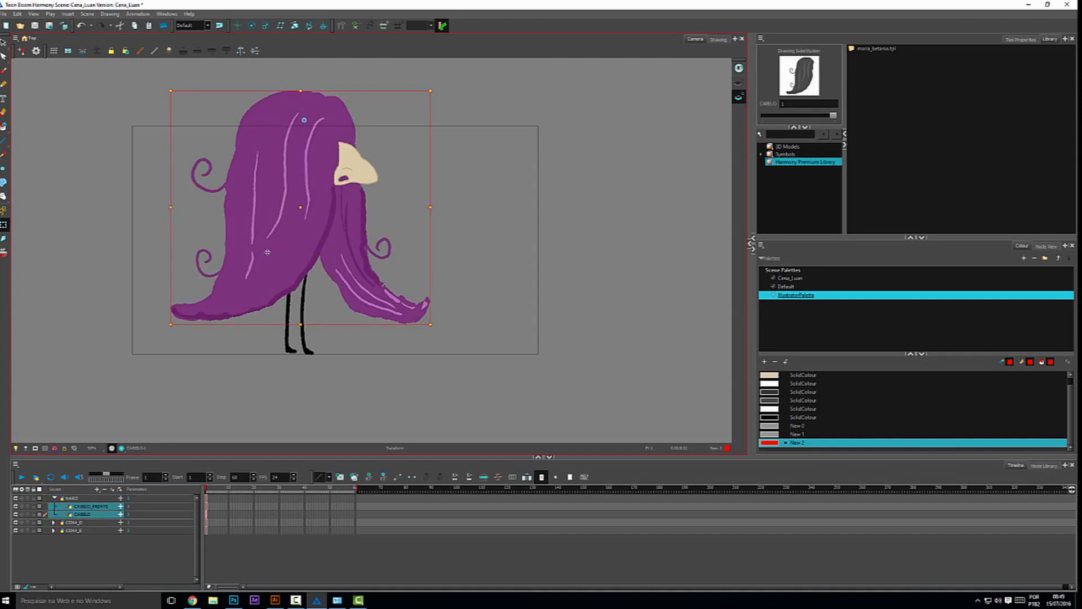
pyautogui.click(93, 555)
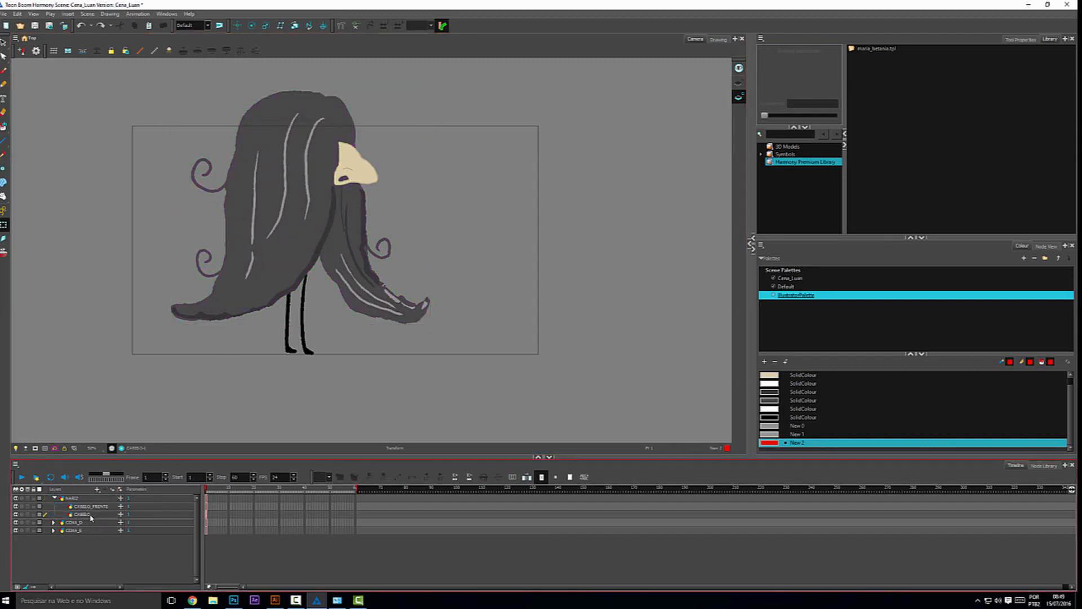
pyautogui.click(92, 507)
pyautogui.click(97, 514)
pyautogui.click(346, 403)
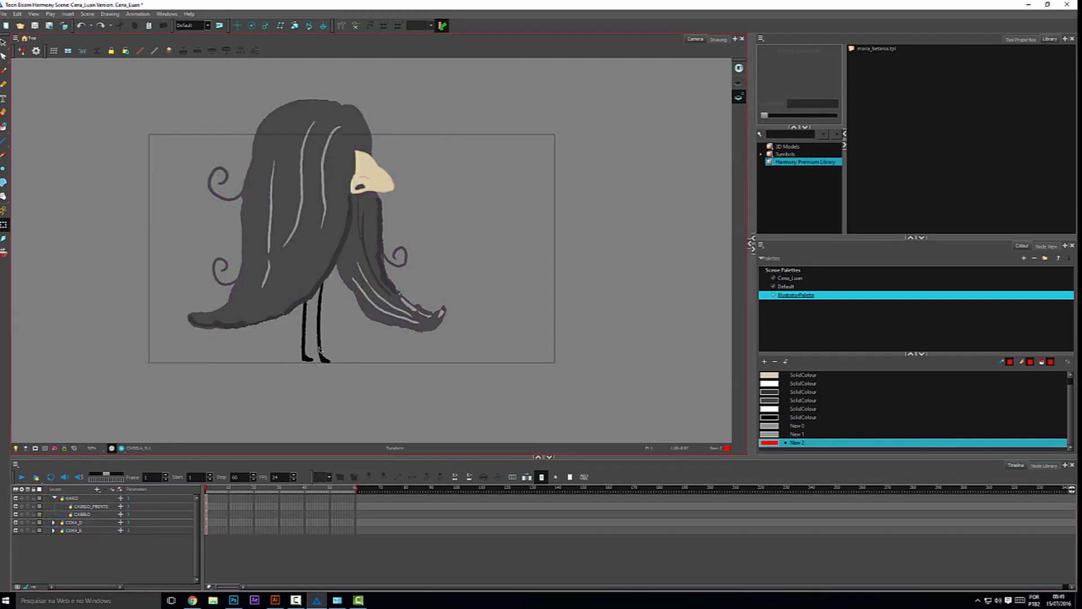
# - Rotate CANELA_E backward about the knee to bend the leg, and try rotating COXA_E about the hip
pyautogui.click(321, 350)
pyautogui.moveTo(333, 315); pyautogui.dragTo(335, 321)
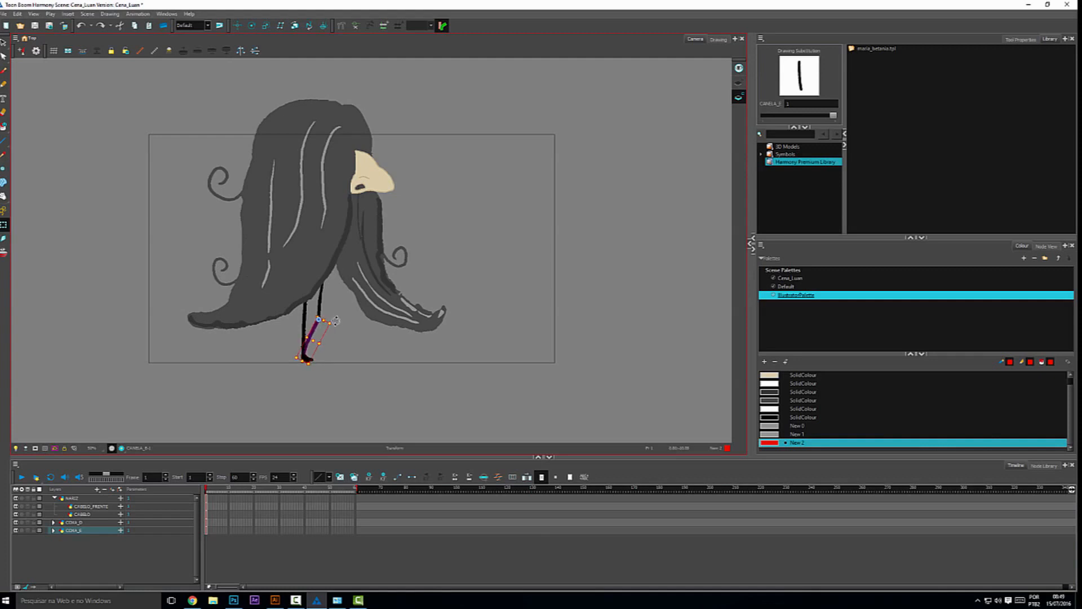
pyautogui.click(319, 305)
pyautogui.moveTo(324, 282); pyautogui.dragTo(326, 279)
pyautogui.hotkey('ctrl', 'z')
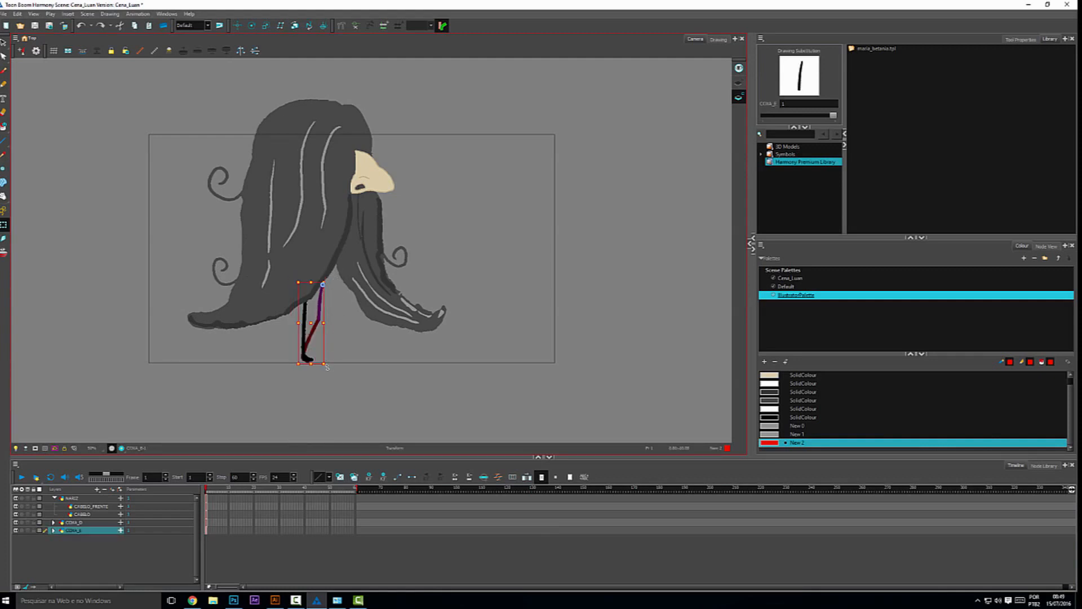
# - Swing COXA_E about the hip, return the leg to its straight standing pose, and clear the selection
pyautogui.moveTo(330, 368); pyautogui.dragTo(365, 345)
pyautogui.click(353, 393)
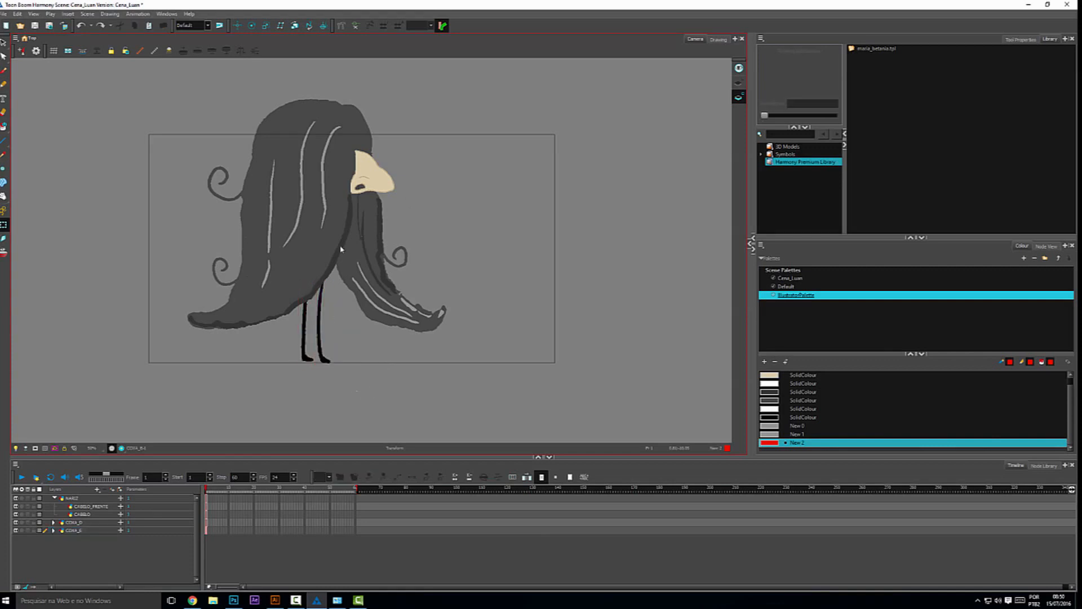
pyautogui.click(303, 602)
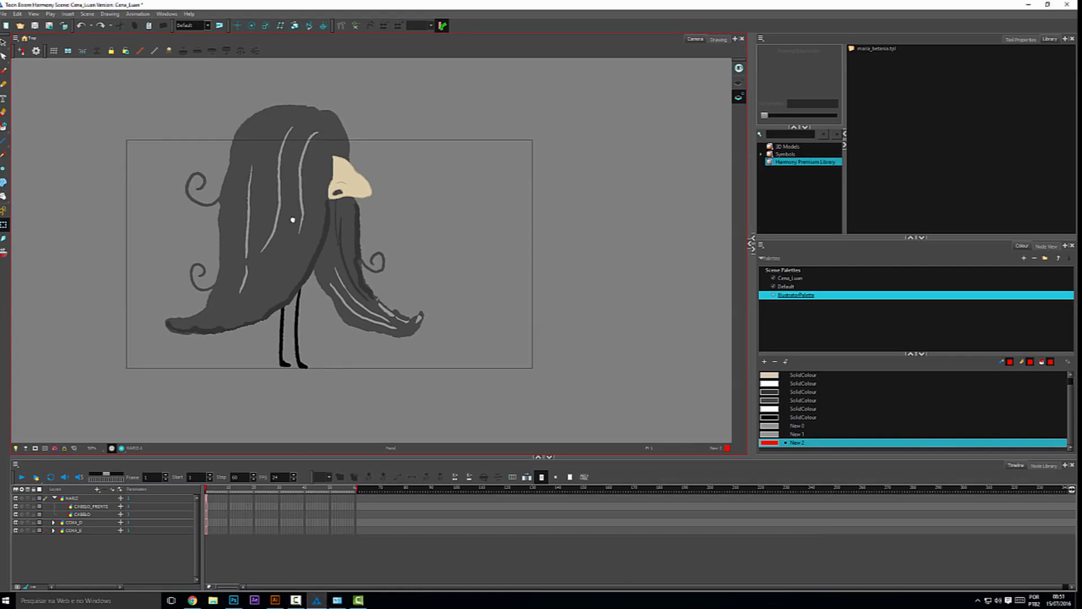
pyautogui.moveTo(294, 220); pyautogui.dragTo(289, 216)
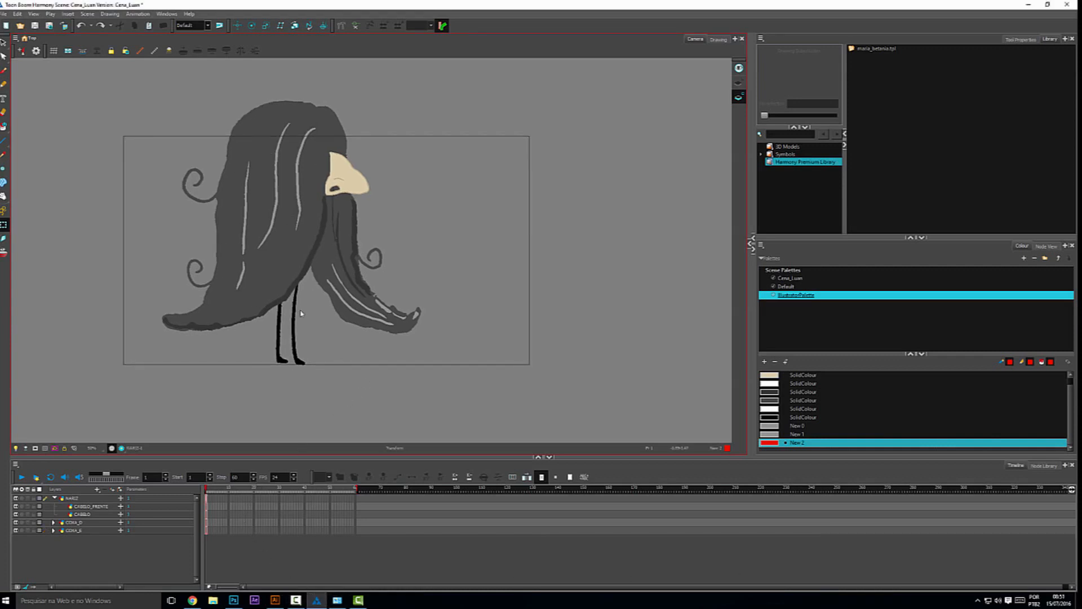
pyautogui.moveTo(305, 293); pyautogui.dragTo(298, 290)
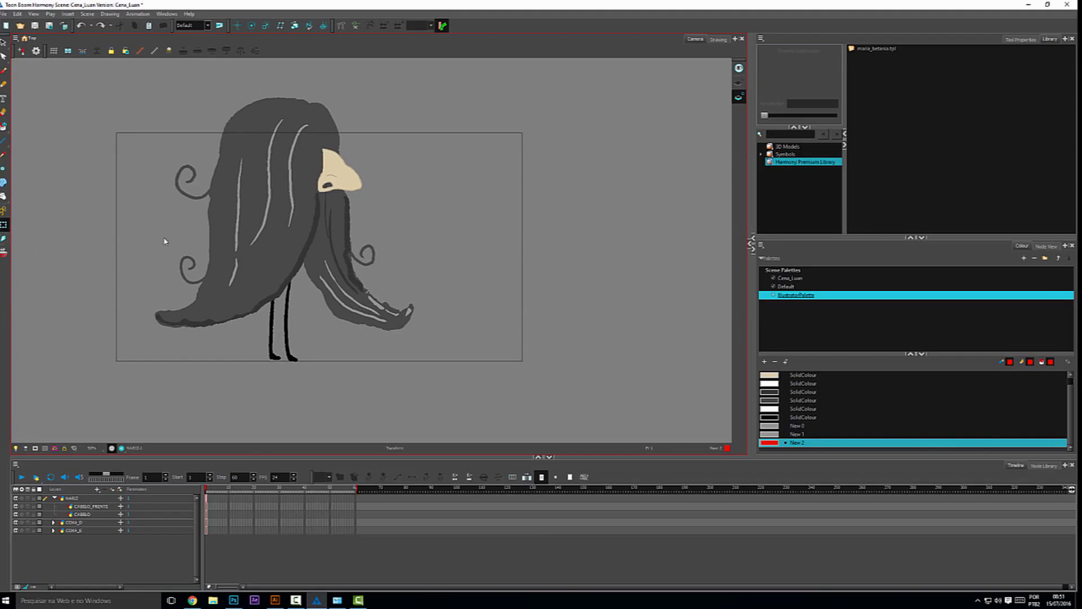
# - Handwrite FK and a second label beneath it in red with the Brush beside the character, and undo all the strokes
pyautogui.click(4, 71)
pyautogui.moveTo(491, 85)
pyautogui.mouseDown()
pyautogui.moveTo(496, 119)
pyautogui.moveTo(515, 83)
pyautogui.mouseUp()
pyautogui.moveTo(496, 102)
pyautogui.mouseDown()
pyautogui.moveTo(515, 99)
pyautogui.moveTo(528, 113)
pyautogui.moveTo(547, 104)
pyautogui.mouseUp()
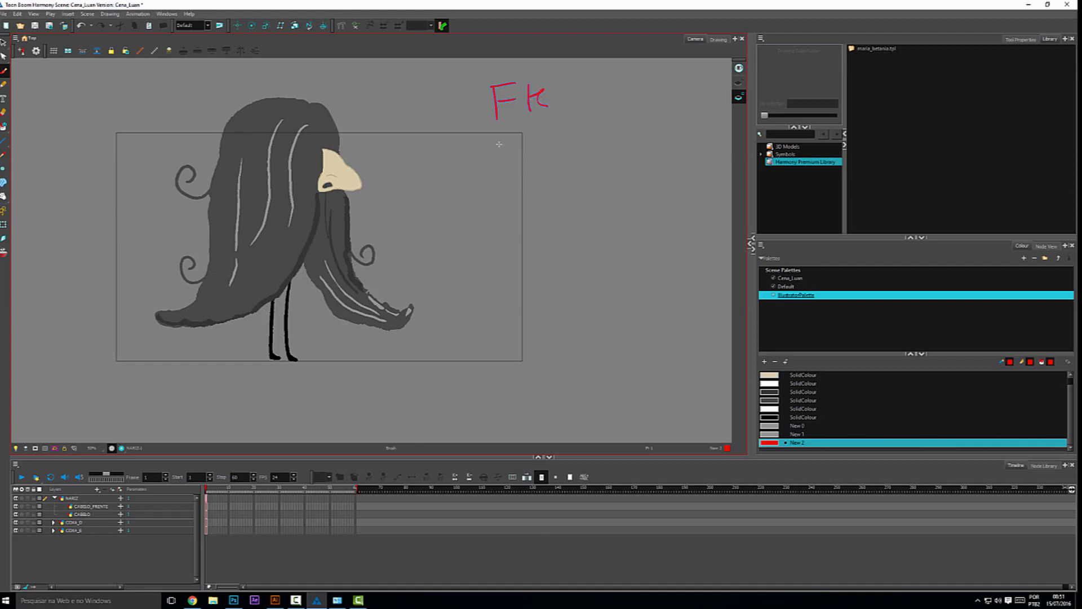
pyautogui.moveTo(498, 143); pyautogui.dragTo(512, 141)
pyautogui.moveTo(509, 142)
pyautogui.mouseDown()
pyautogui.moveTo(509, 168)
pyautogui.moveTo(518, 166)
pyautogui.mouseUp()
pyautogui.moveTo(529, 144); pyautogui.dragTo(532, 161)
pyautogui.hotkey('ctrl', 'z')
pyautogui.hotkey('ctrl', 'z')
pyautogui.hotkey('ctrl', 'z')
pyautogui.hotkey('ctrl', 'z')
pyautogui.hotkey('ctrl', 'z')
pyautogui.hotkey('ctrl', 'z')
pyautogui.hotkey('ctrl', 'z')
pyautogui.hotkey('ctrl', 'z')
pyautogui.hotkey('ctrl', 'z')
pyautogui.hotkey('ctrl', 'z')
# - Try swinging COXA_D backward about the hip and rotating CANELA_D about the knee, and return the leg to its straight pose
pyautogui.click(80, 523)
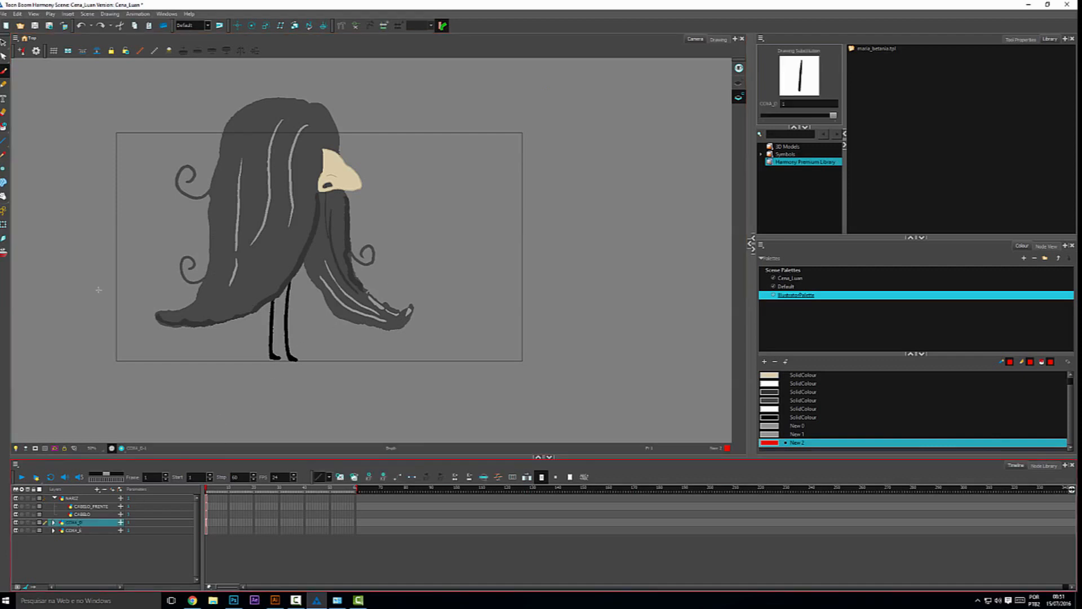
pyautogui.hotkey('shift', 't')
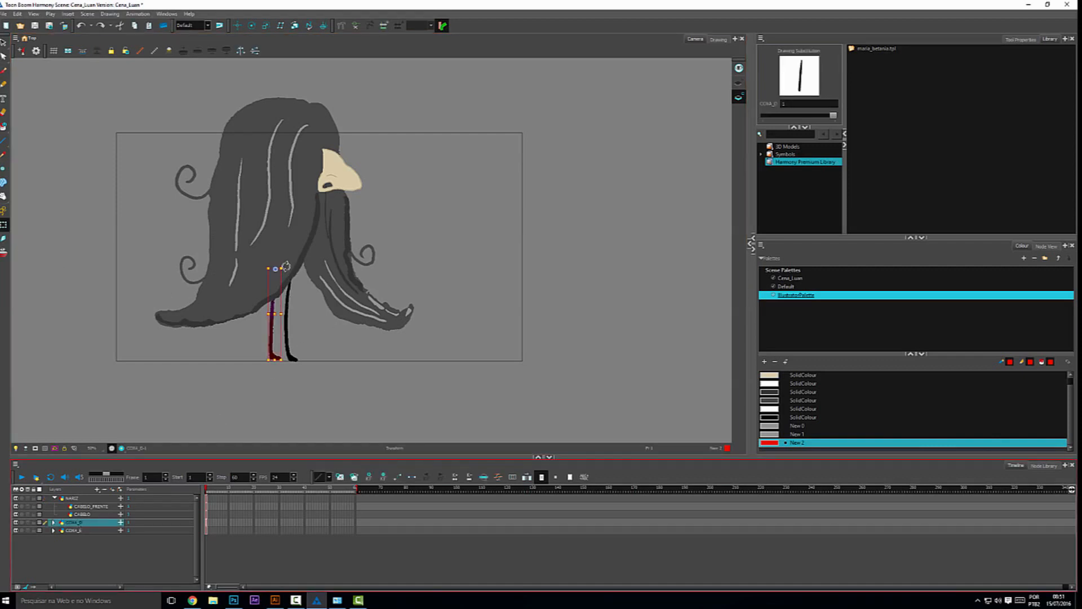
pyautogui.moveTo(286, 274); pyautogui.dragTo(251, 328)
pyautogui.click(239, 356)
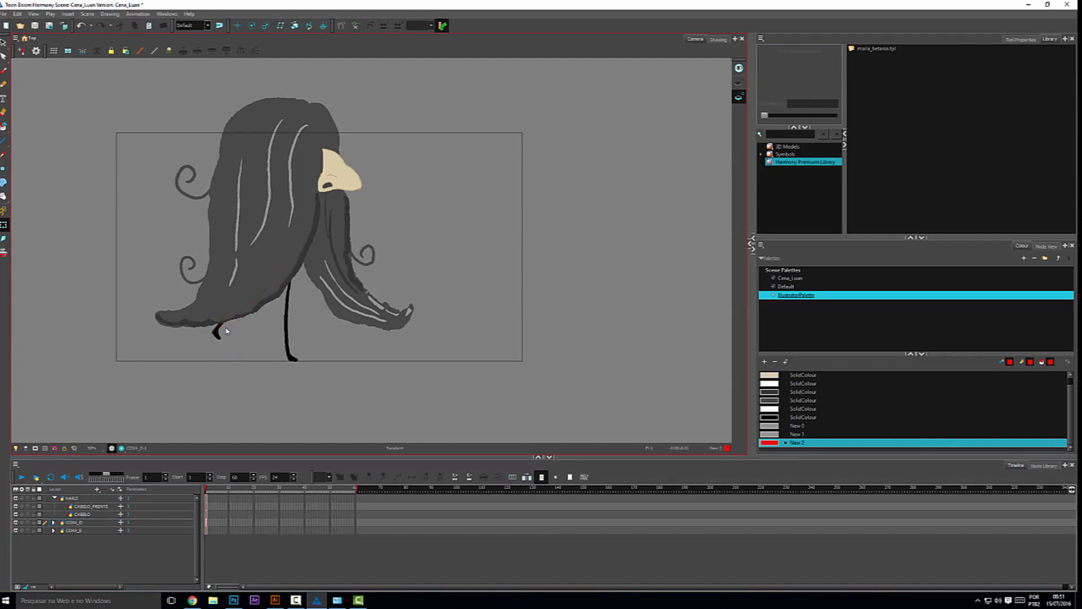
pyautogui.click(223, 330)
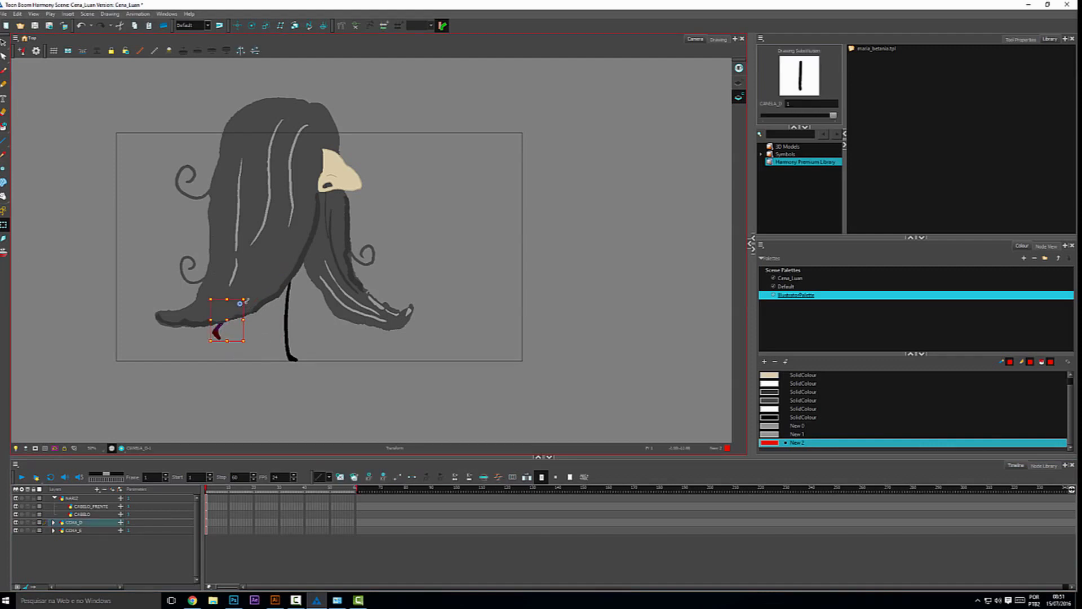
pyautogui.moveTo(246, 300)
pyautogui.mouseDown()
pyautogui.moveTo(280, 309)
pyautogui.moveTo(274, 343)
pyautogui.moveTo(287, 389)
pyautogui.mouseUp()
pyautogui.click(285, 382)
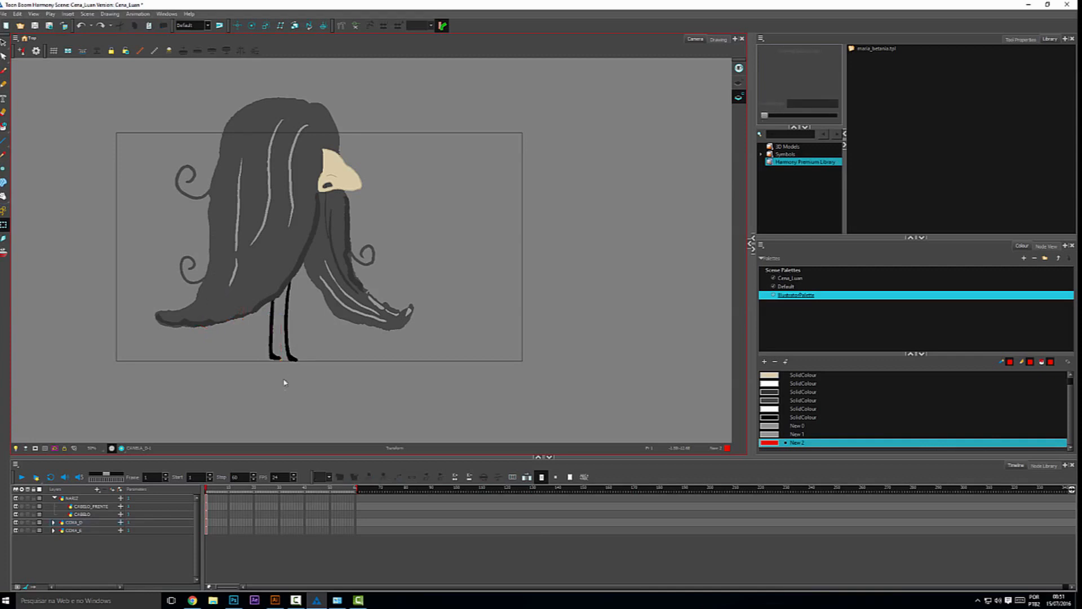
# - Activate the Inverse Kinematics tool, show its properties, and check the leg, hair and nose layers with it
pyautogui.click(4, 240)
pyautogui.click(74, 523)
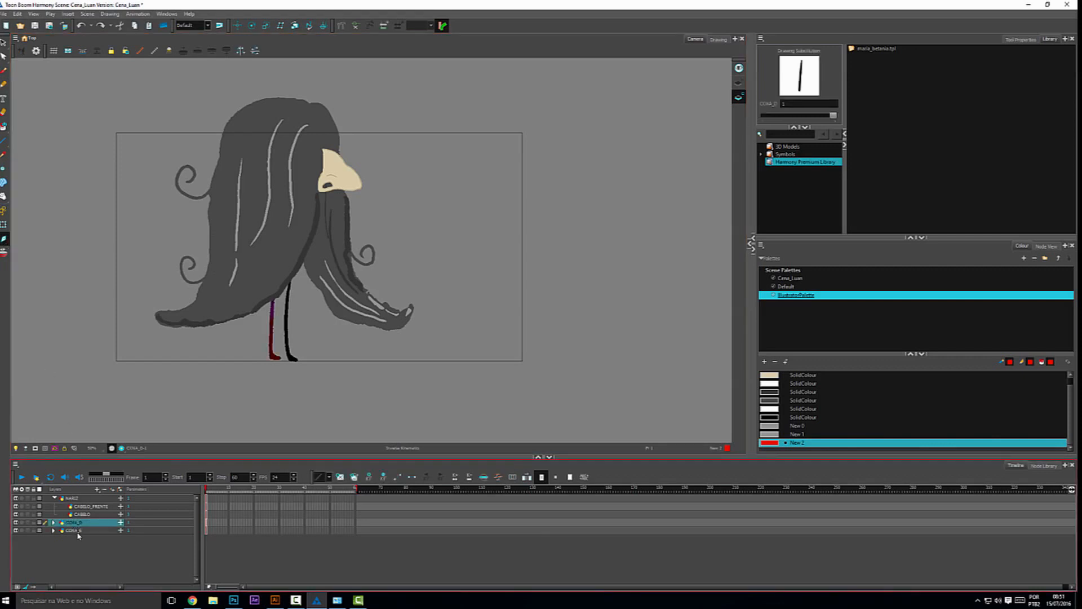
pyautogui.click(74, 530)
pyautogui.click(83, 514)
pyautogui.click(72, 498)
pyautogui.click(87, 506)
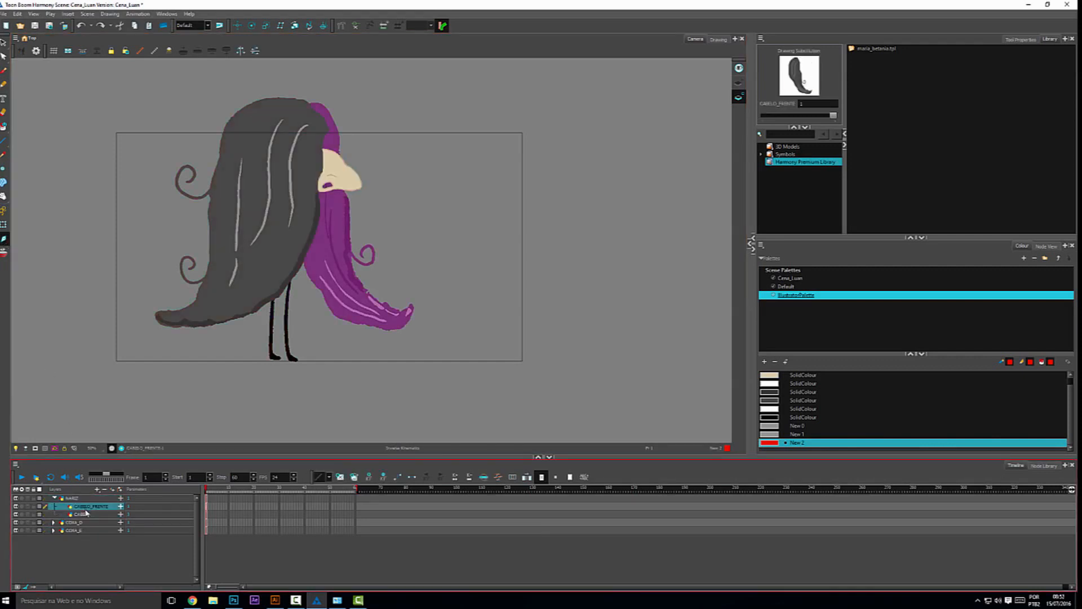
pyautogui.click(1020, 39)
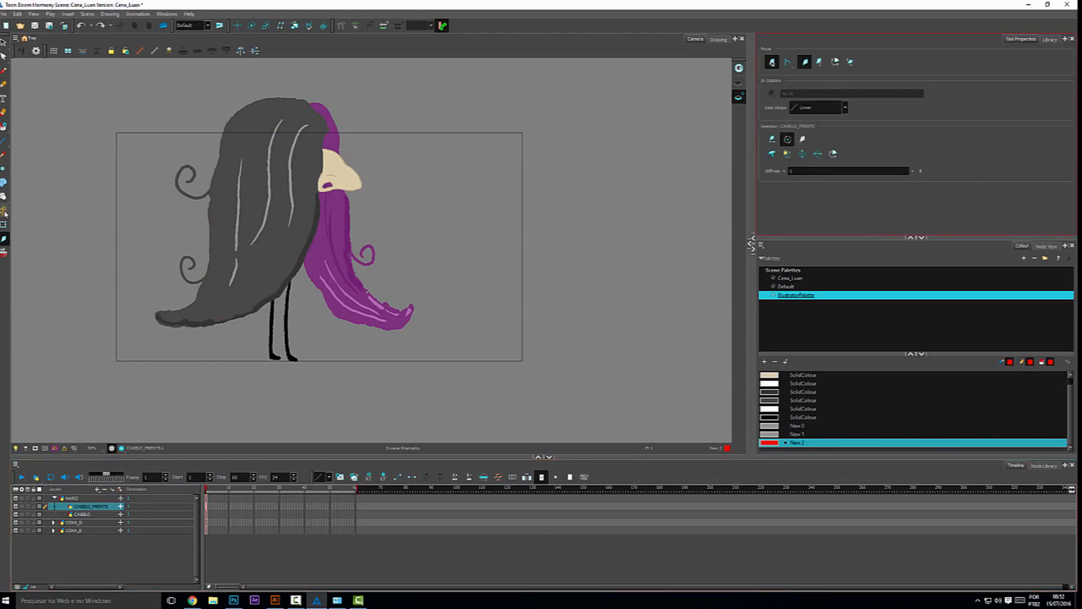
pyautogui.click(4, 212)
pyautogui.click(289, 350)
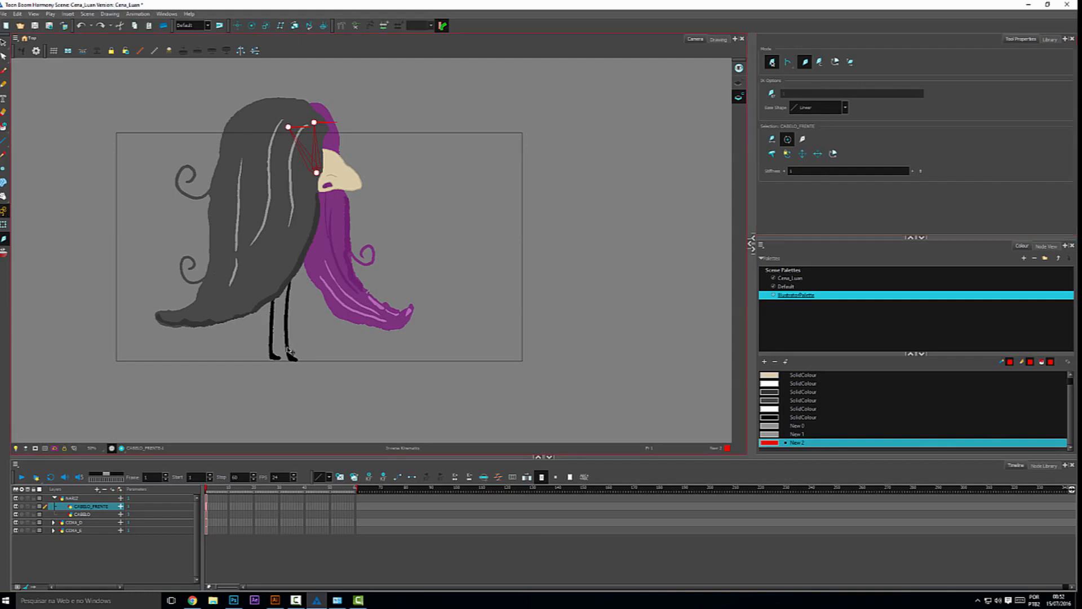
# - Expand the COXA_D and COXA_E hierarchies down to their shin and foot layers
pyautogui.click(75, 523)
pyautogui.click(54, 522)
pyautogui.click(58, 547)
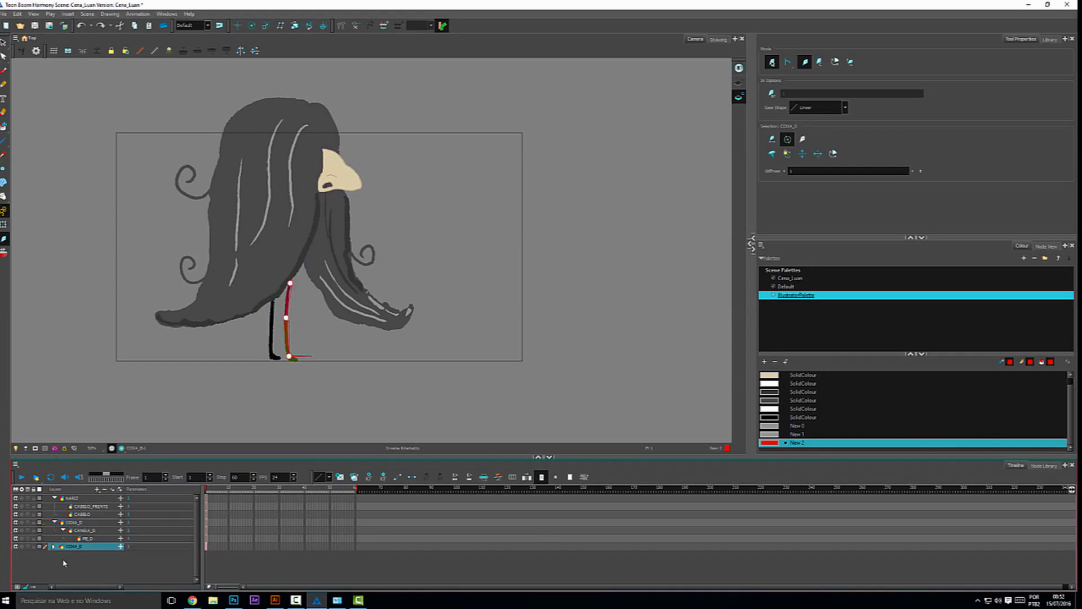
pyautogui.click(52, 546)
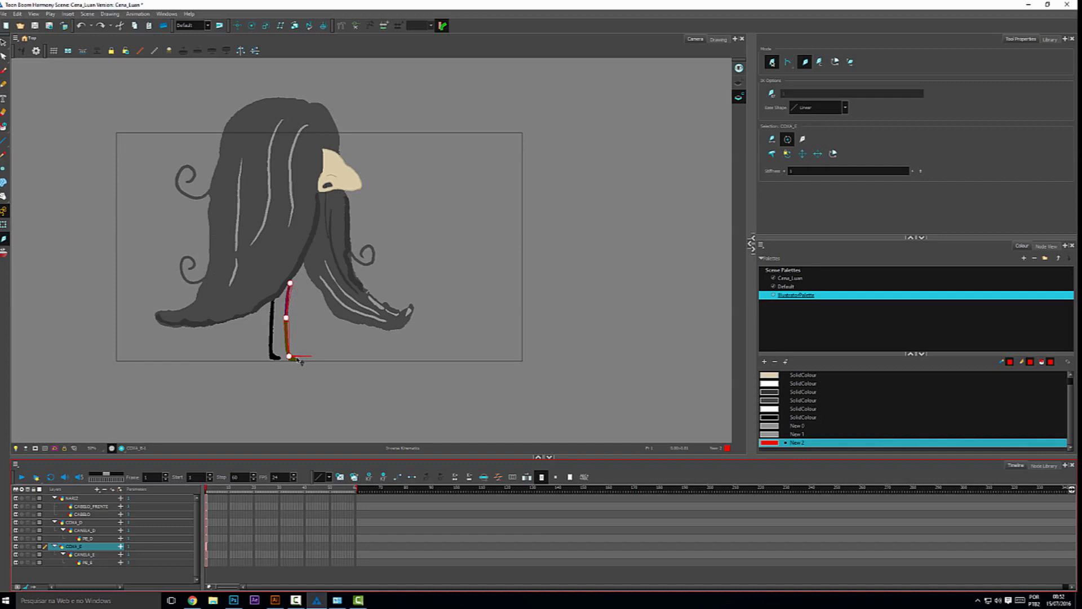
# - Pose both legs with Inverse Kinematics, pushing COXA_E's knee forward and angling COXA_D's shin backward
pyautogui.moveTo(297, 360)
pyautogui.mouseDown()
pyautogui.moveTo(297, 333)
pyautogui.moveTo(314, 359)
pyautogui.moveTo(295, 359)
pyautogui.moveTo(304, 359)
pyautogui.moveTo(299, 324)
pyautogui.moveTo(328, 324)
pyautogui.moveTo(323, 356)
pyautogui.moveTo(319, 347)
pyautogui.moveTo(328, 355)
pyautogui.moveTo(299, 357)
pyautogui.mouseUp()
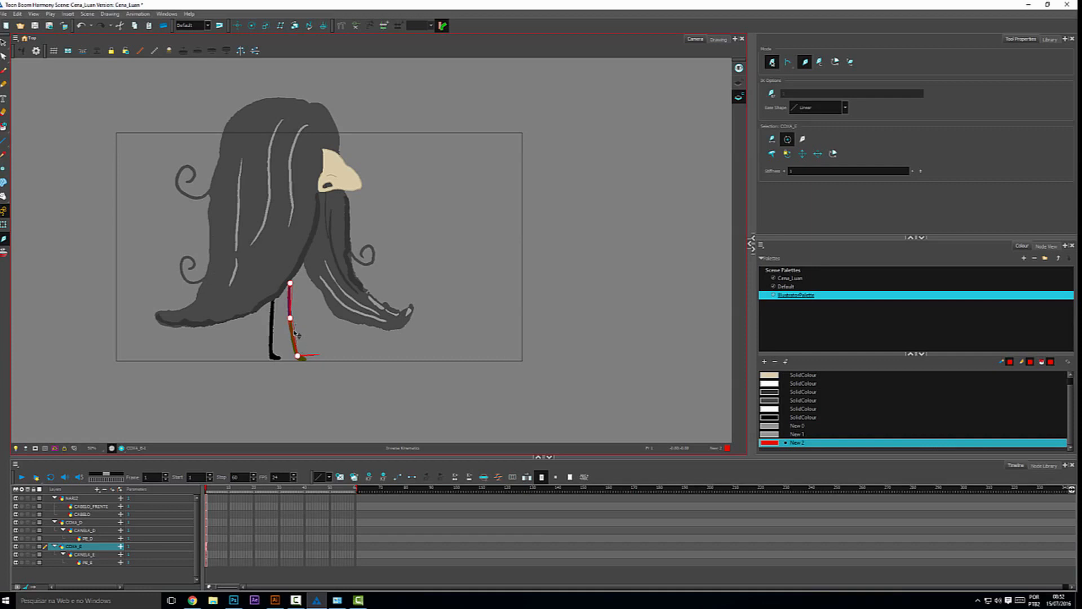
pyautogui.moveTo(297, 356)
pyautogui.mouseDown()
pyautogui.moveTo(272, 354)
pyautogui.moveTo(309, 353)
pyautogui.mouseUp()
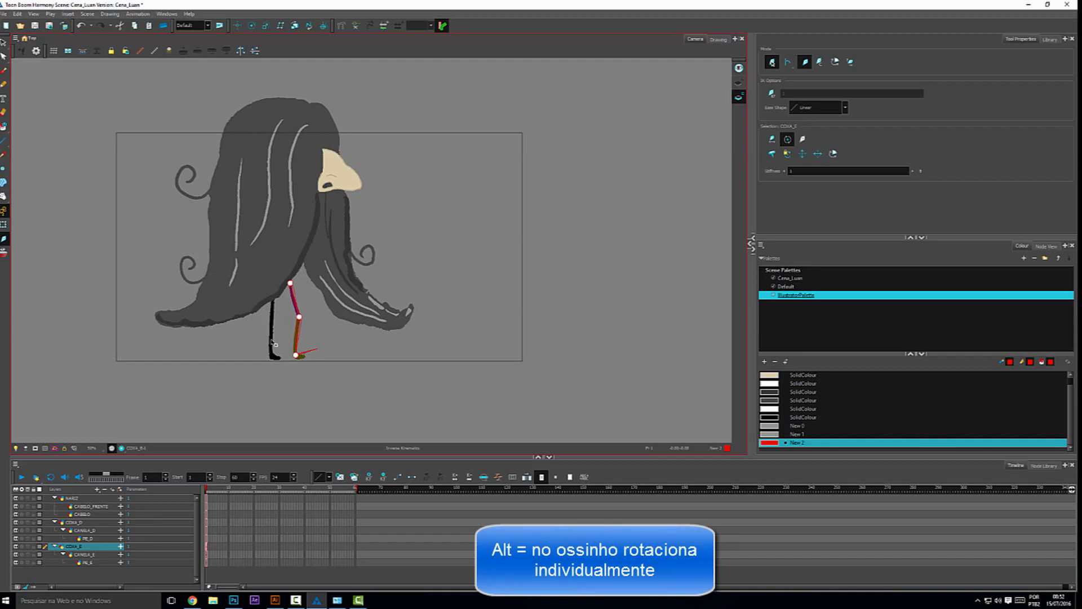
pyautogui.click(80, 523)
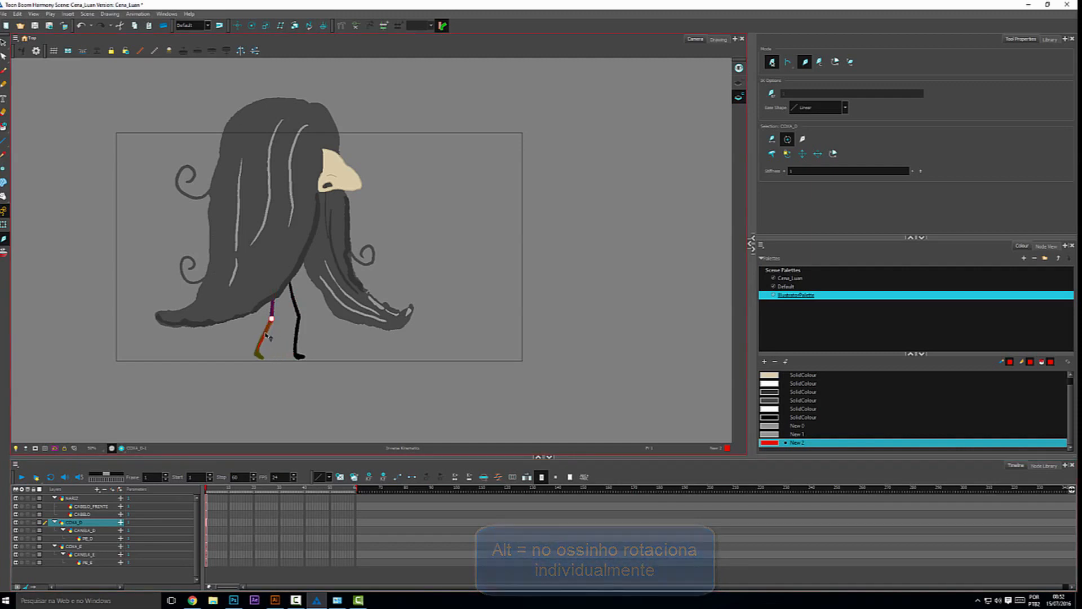
pyautogui.moveTo(267, 336); pyautogui.dragTo(282, 353)
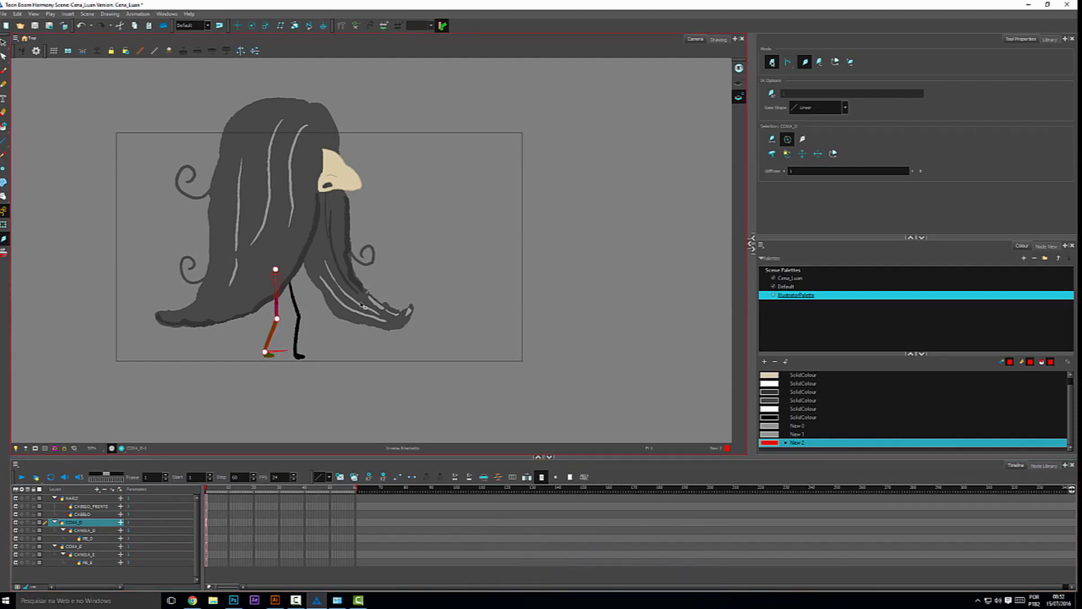
# - Exclude NARIZ, CABELO_FRENTE and CABELO from inverse kinematics, and check the remaining chain on CANELA_D
pyautogui.click(80, 499)
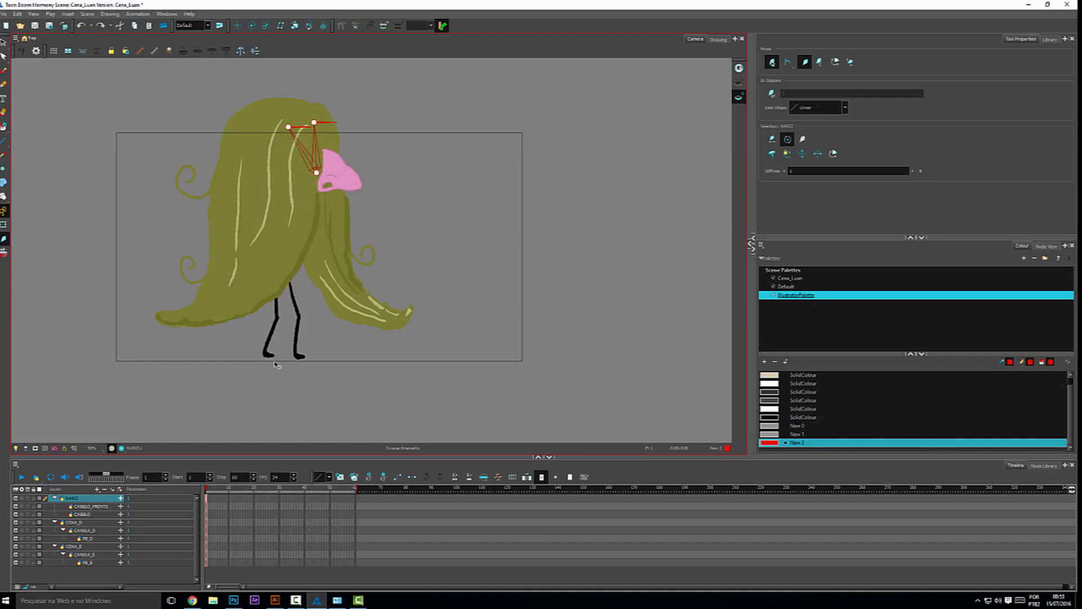
pyautogui.keyDown('ctrl'); pyautogui.click(87, 507); pyautogui.keyUp('ctrl')
pyautogui.keyDown('ctrl'); pyautogui.click(89, 513); pyautogui.keyUp('ctrl')
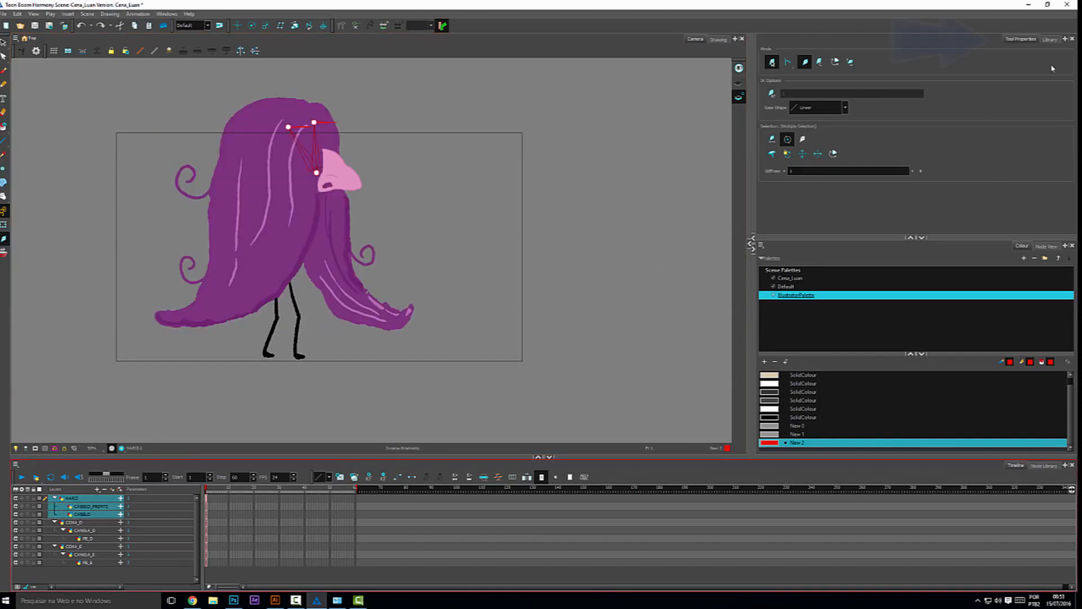
pyautogui.click(804, 141)
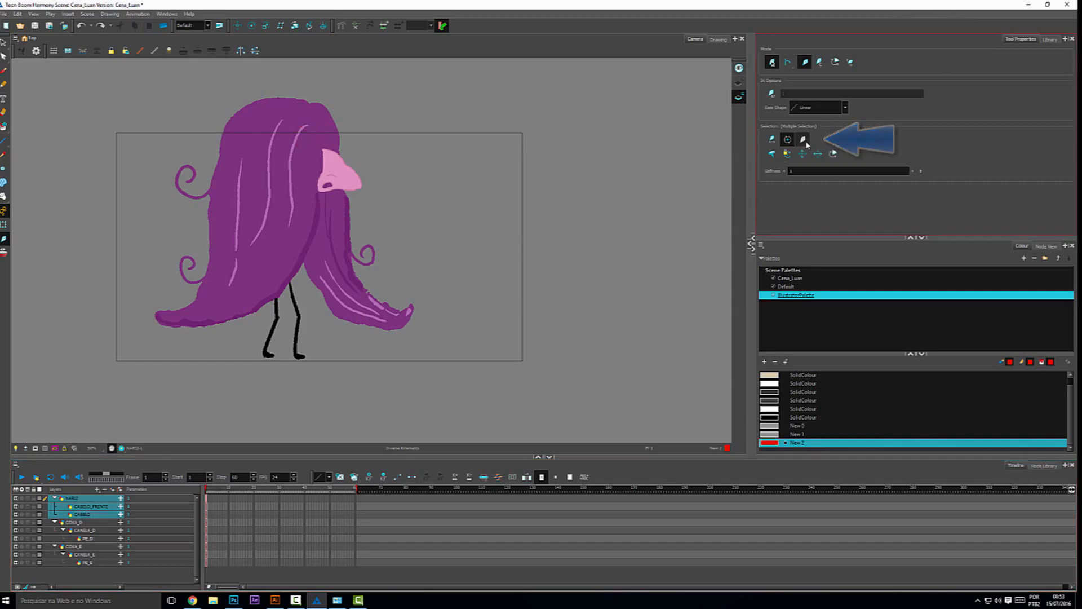
pyautogui.click(569, 242)
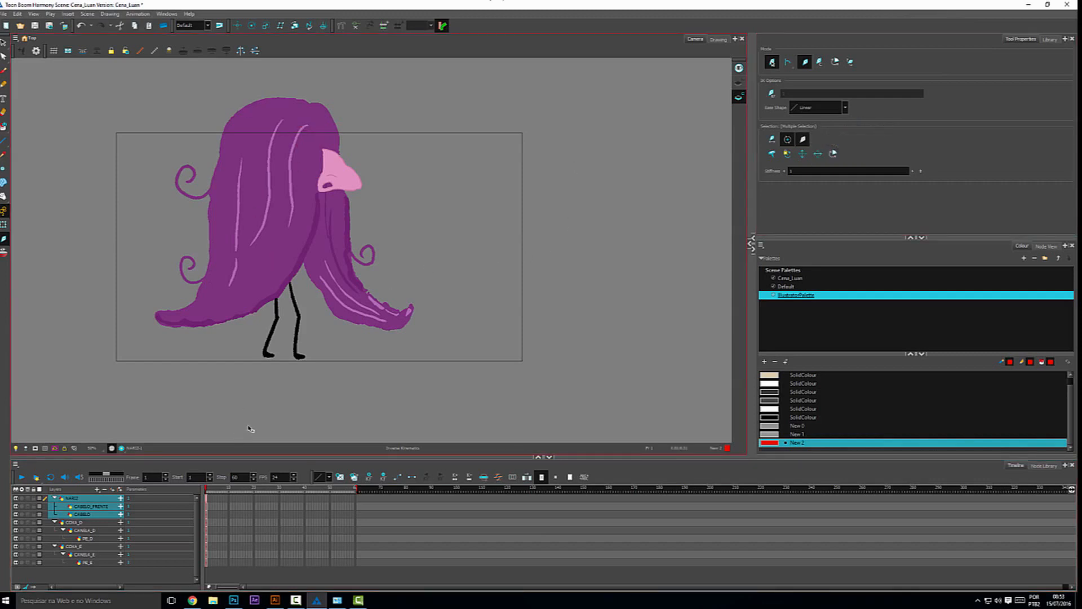
pyautogui.click(89, 531)
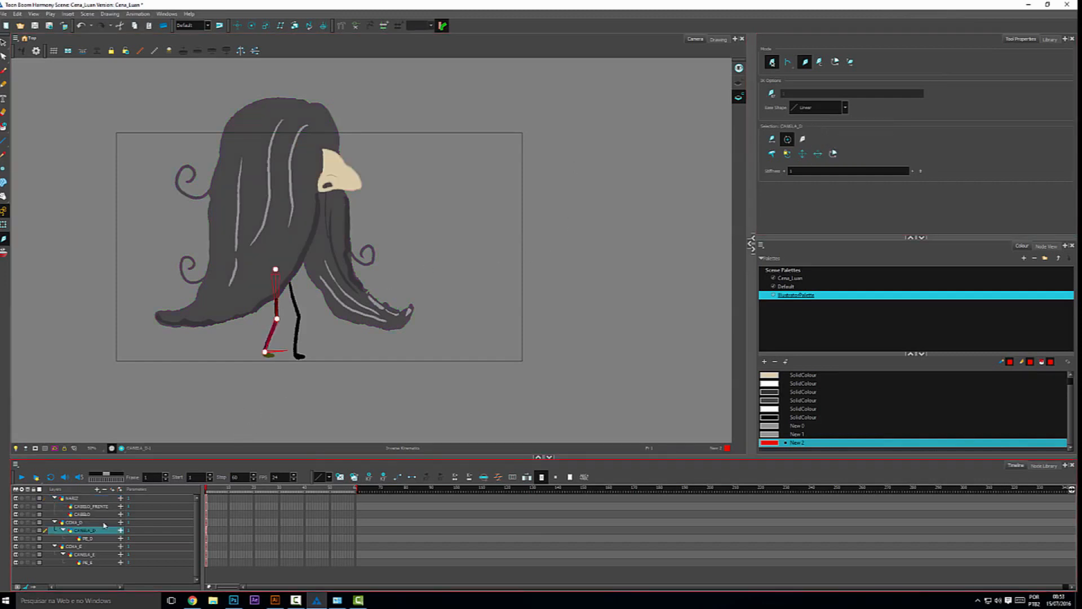
# - Parent COXA_E and COXA_D to NARIZ and exclude NARIZ from inverse kinematics
pyautogui.click(4, 224)
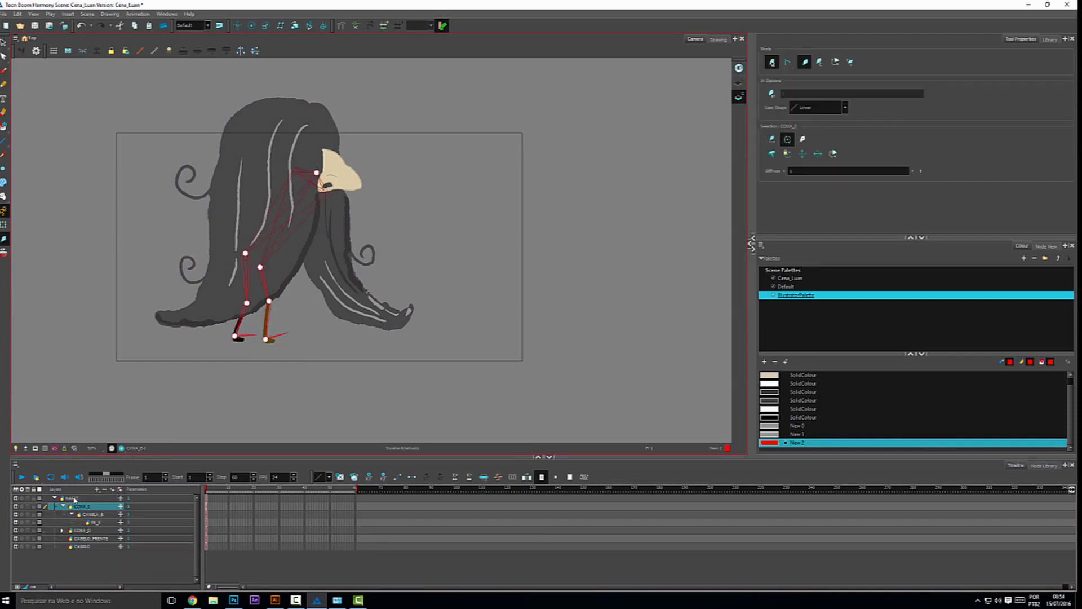
pyautogui.click(72, 498)
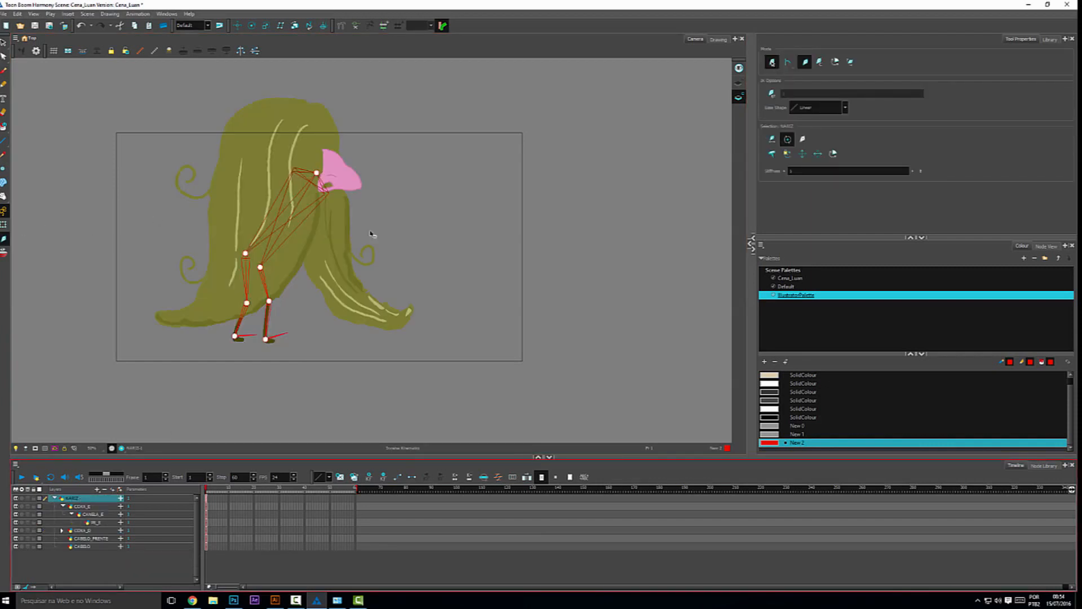
pyautogui.click(804, 140)
pyautogui.click(82, 568)
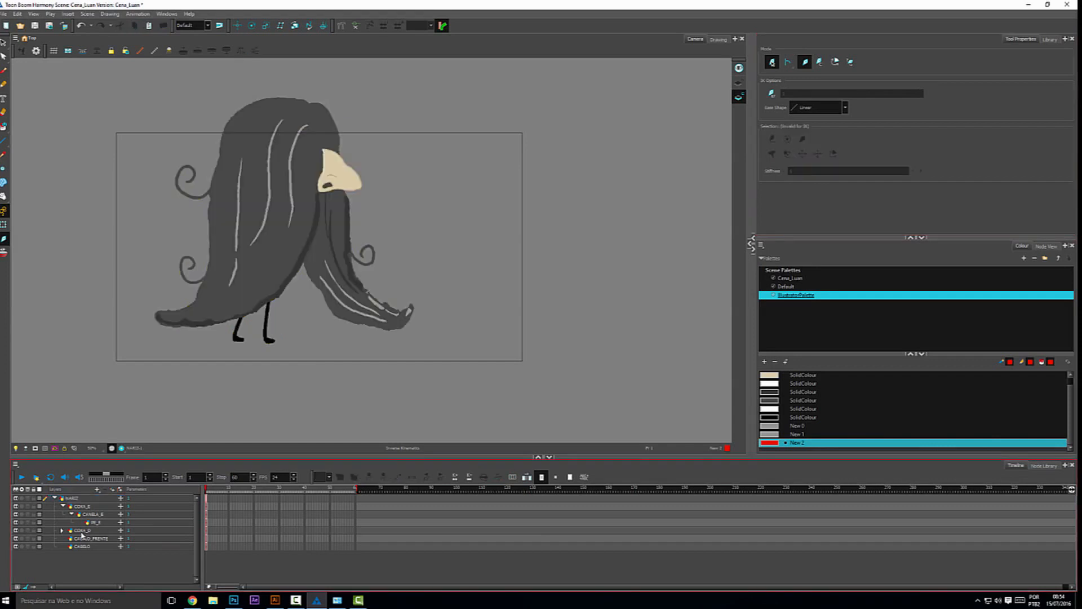
pyautogui.click(82, 530)
pyautogui.click(75, 498)
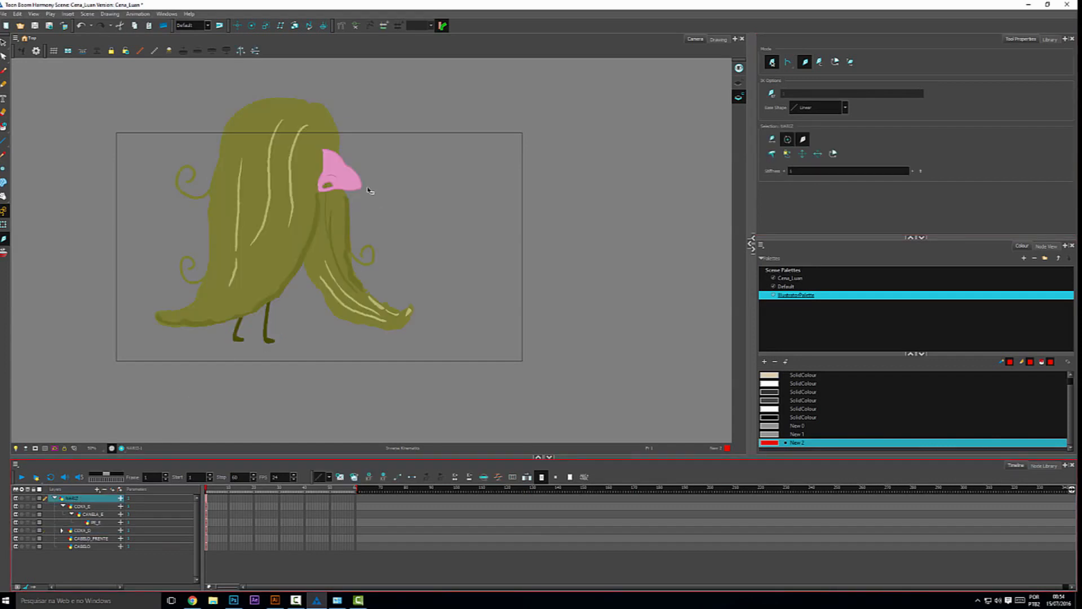
# - Move the whole character by NARIZ to the left side of the camera frame with the Transform tool
pyautogui.click(4, 224)
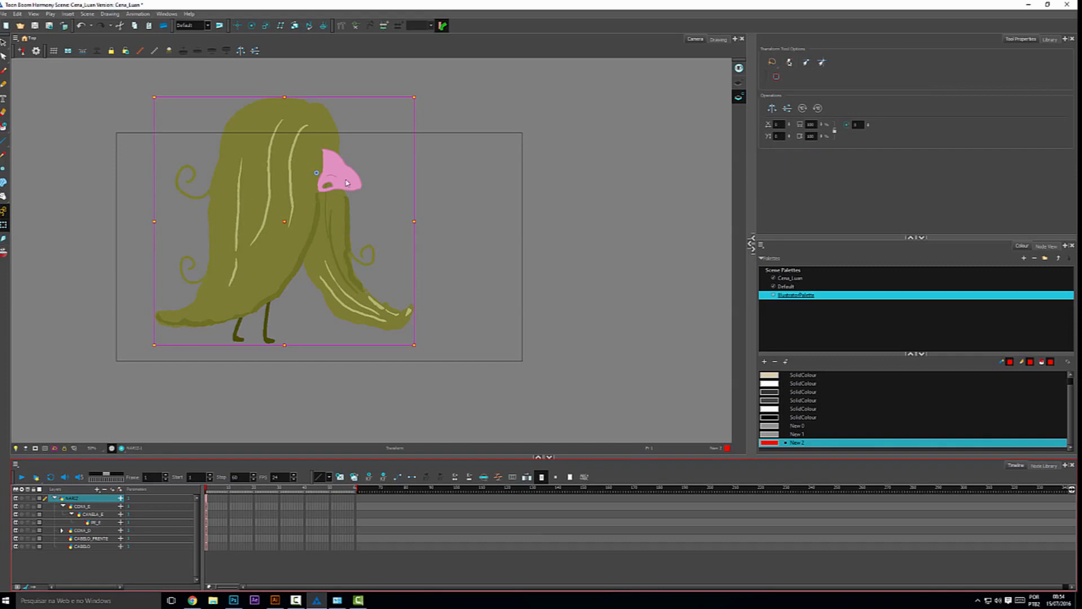
pyautogui.moveTo(348, 182); pyautogui.dragTo(271, 195)
pyautogui.hotkey('ctrl', 'z')
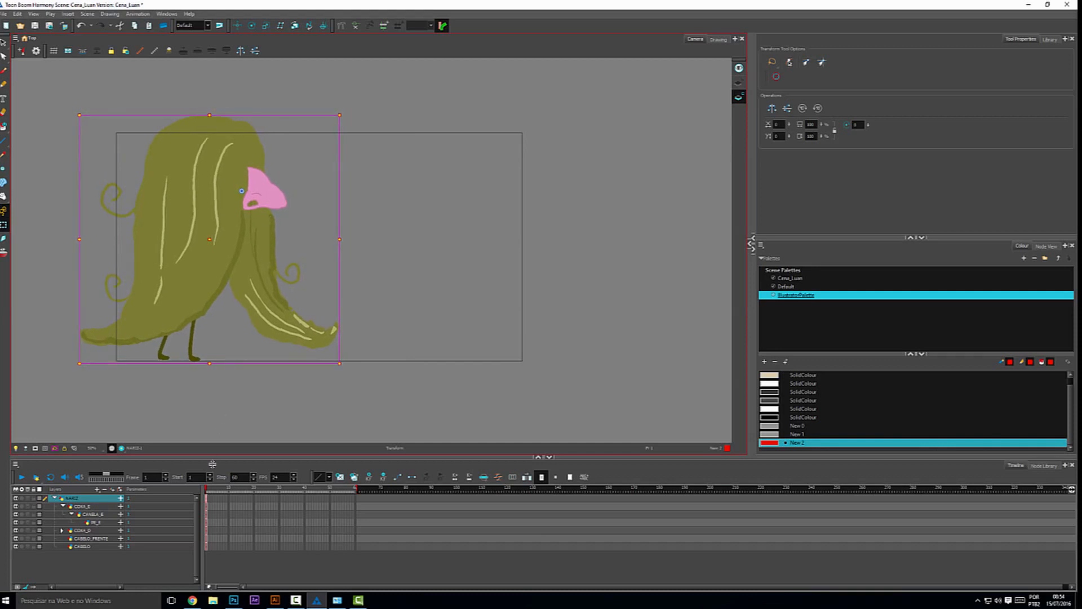
# - Extend the drawing exposure of all character layers, from NARIZ to CABELO, through frame 60
pyautogui.moveTo(203, 487); pyautogui.dragTo(257, 500)
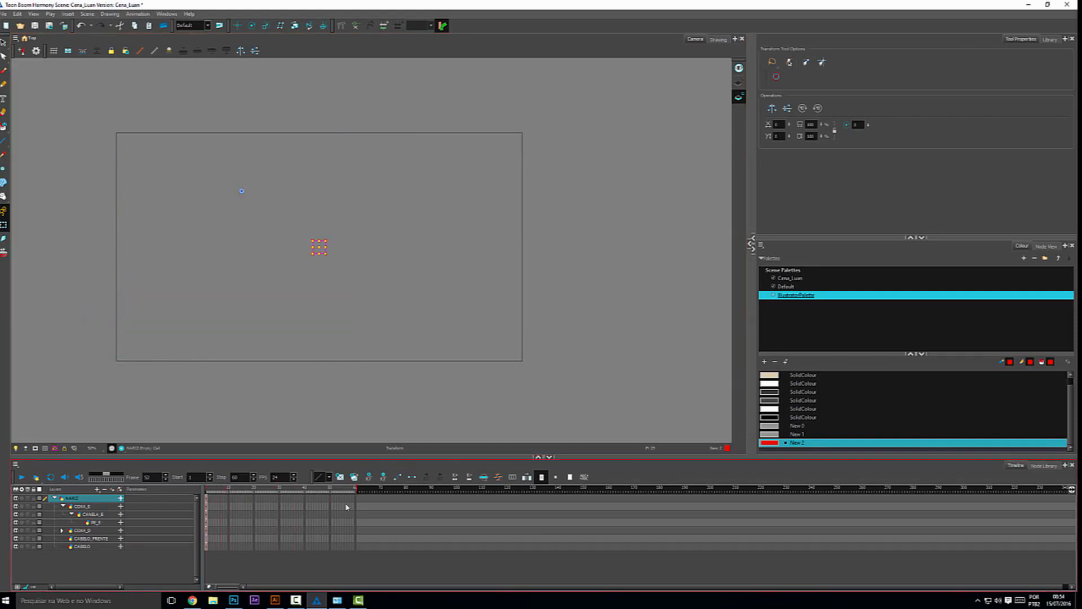
pyautogui.click(206, 537)
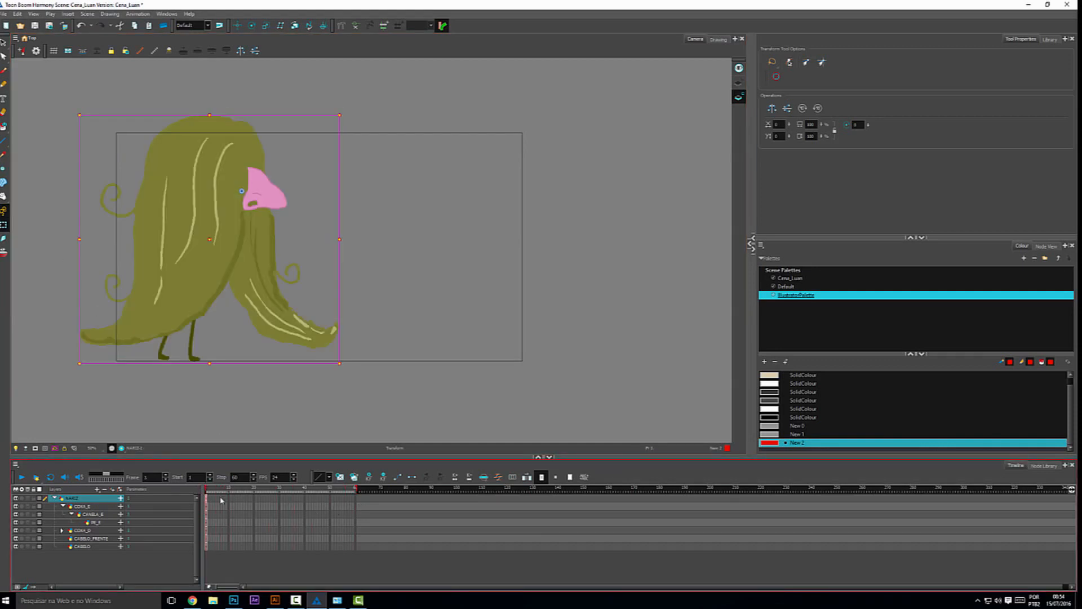
pyautogui.keyDown('shift'); pyautogui.click(83, 544); pyautogui.keyUp('shift')
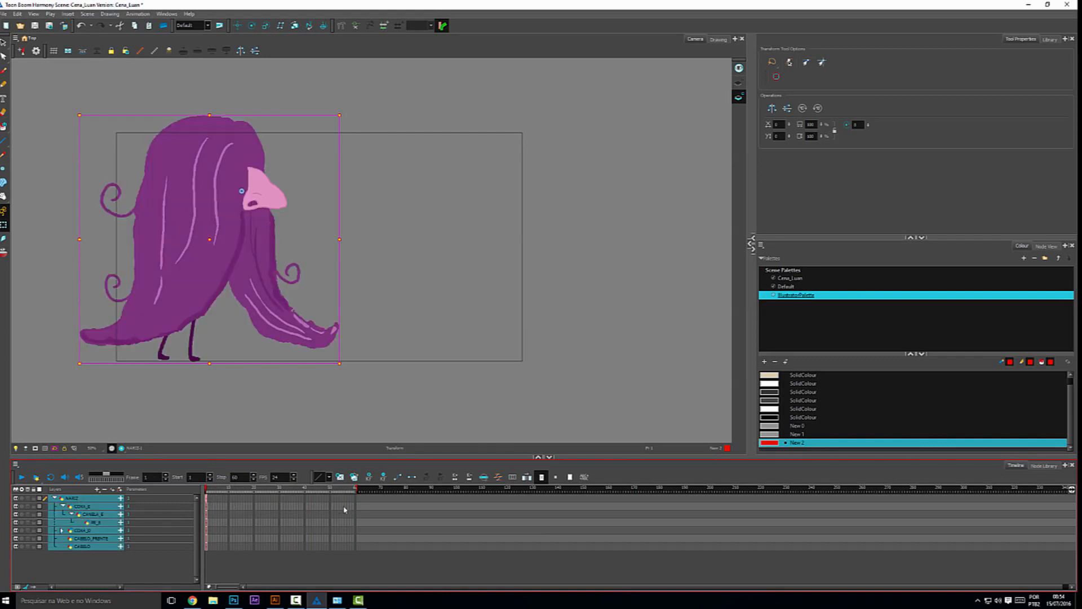
pyautogui.click(355, 489)
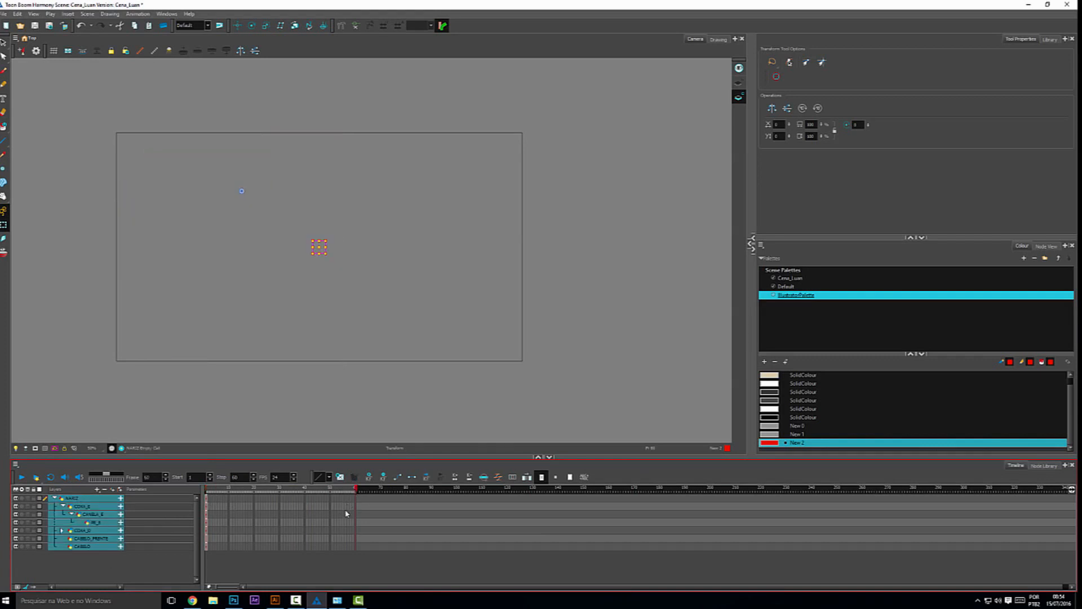
pyautogui.press('F5')
pyautogui.click(304, 496)
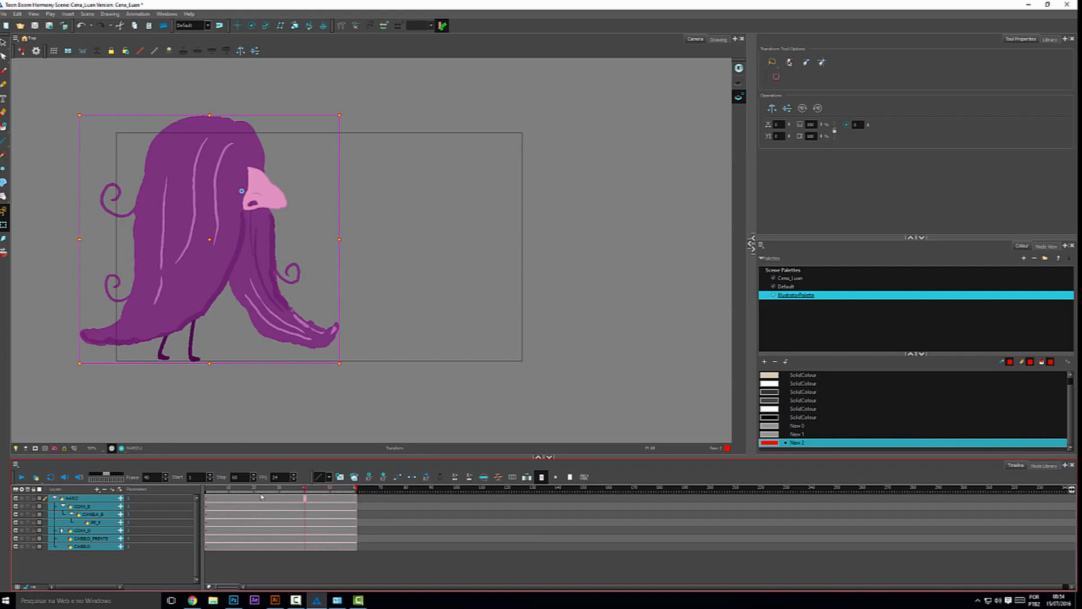
# - Select the frame 1 cells of all layers from NARIZ to CABELO, and clear the selection
pyautogui.click(209, 547)
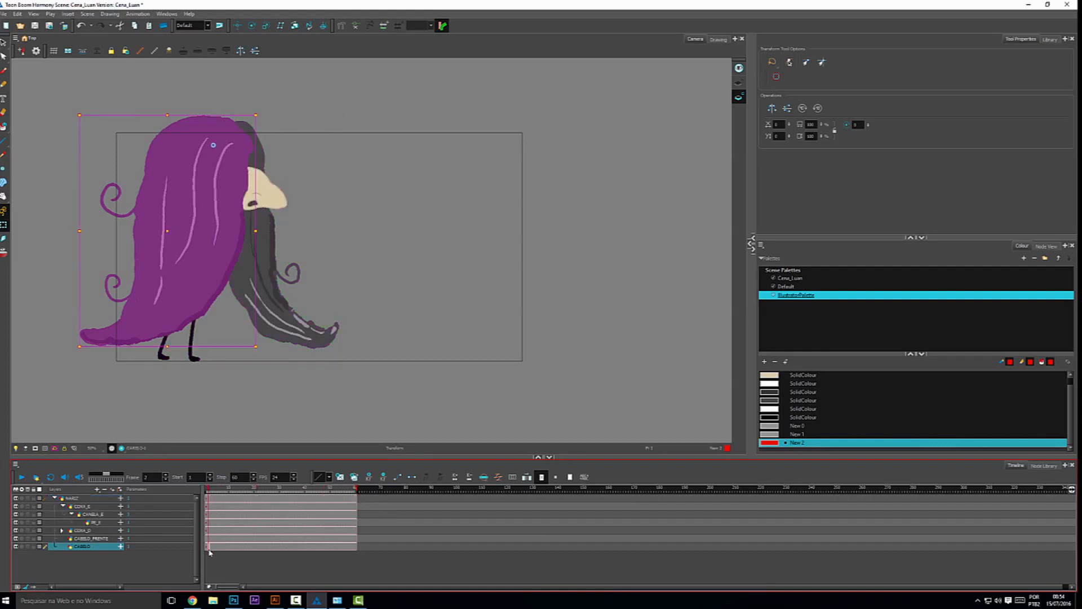
pyautogui.moveTo(207, 489); pyautogui.dragTo(201, 490)
pyautogui.click(70, 498)
pyautogui.click(208, 546)
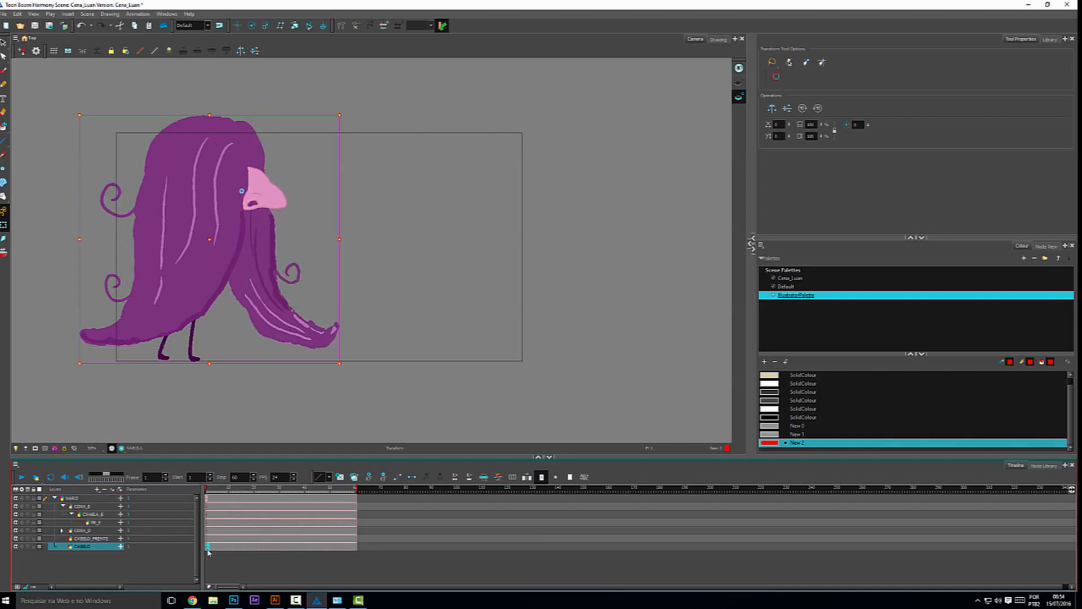
pyautogui.click(207, 500)
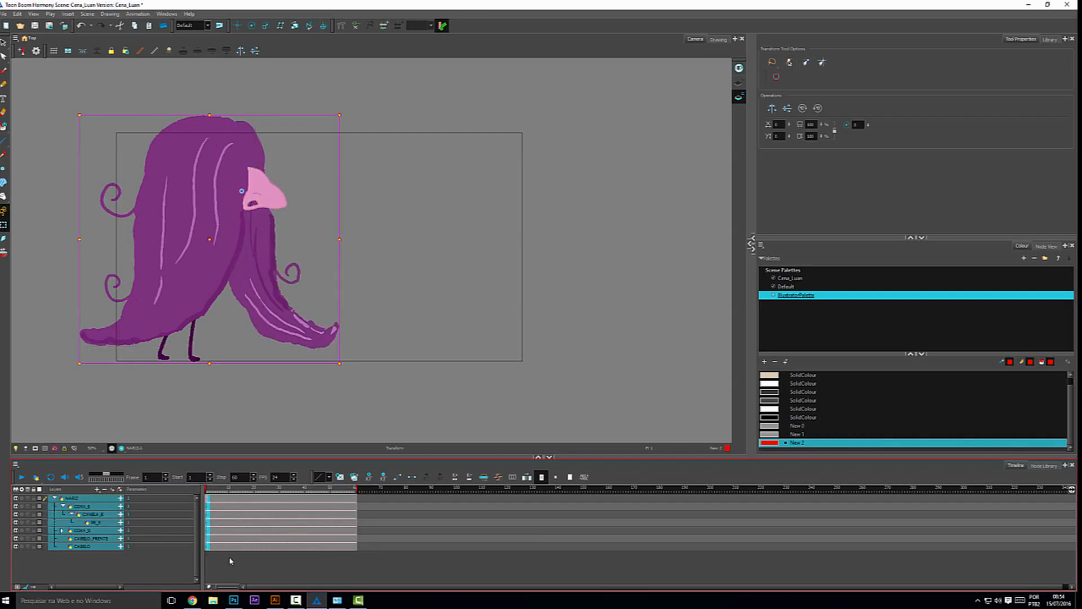
pyautogui.click(167, 570)
# - Pose COXA_D and COXA_E with Inverse Kinematics at frame 4, bringing the feet close together for the passing position
pyautogui.click(228, 488)
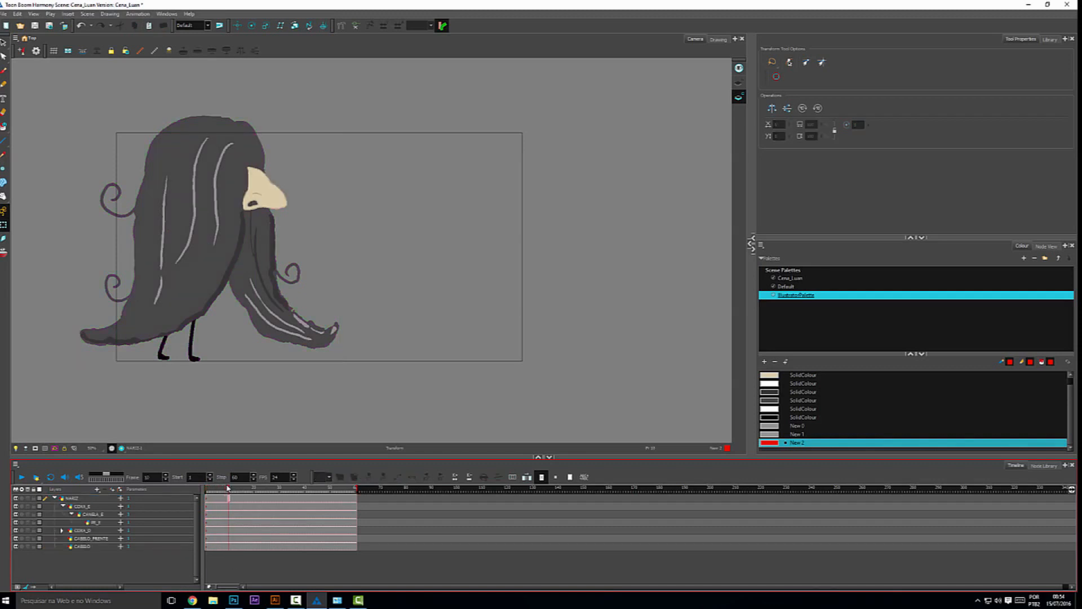
pyautogui.moveTo(228, 488); pyautogui.dragTo(214, 494)
pyautogui.click(155, 401)
pyautogui.click(5, 236)
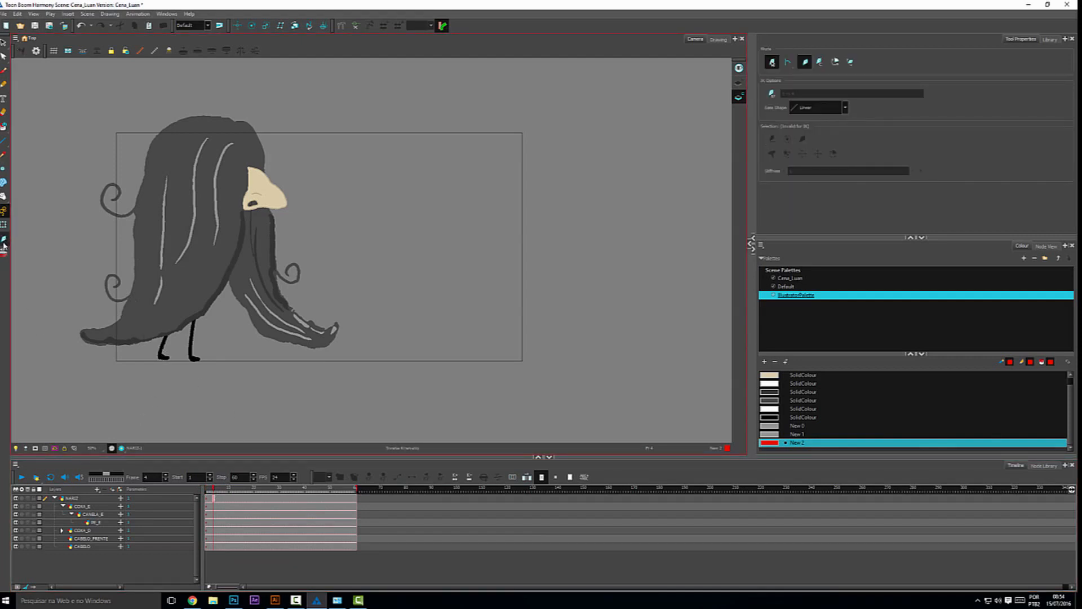
pyautogui.click(83, 530)
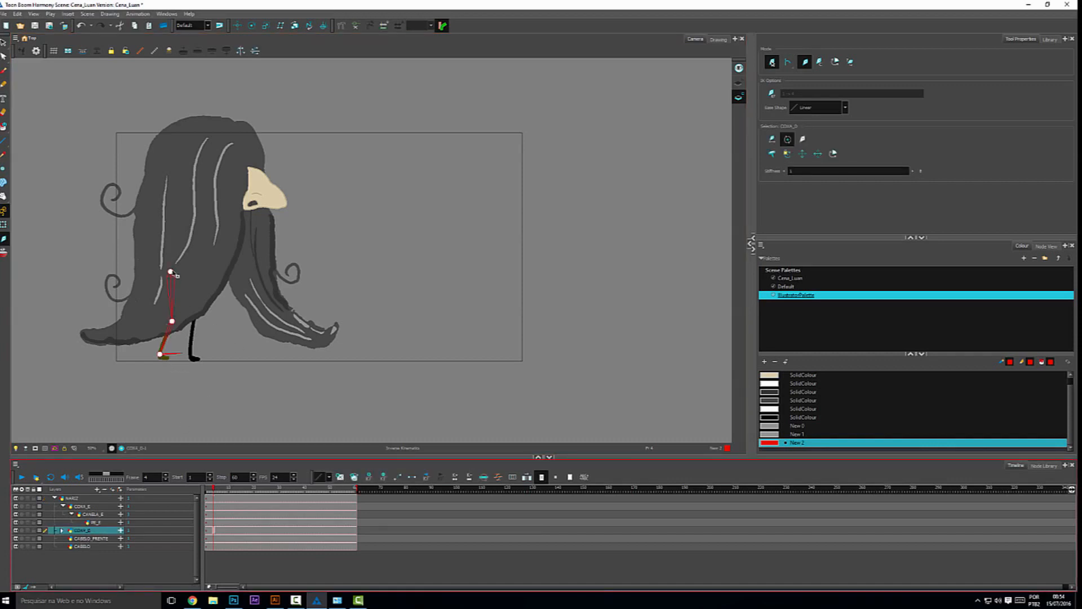
pyautogui.moveTo(170, 305); pyautogui.dragTo(179, 359)
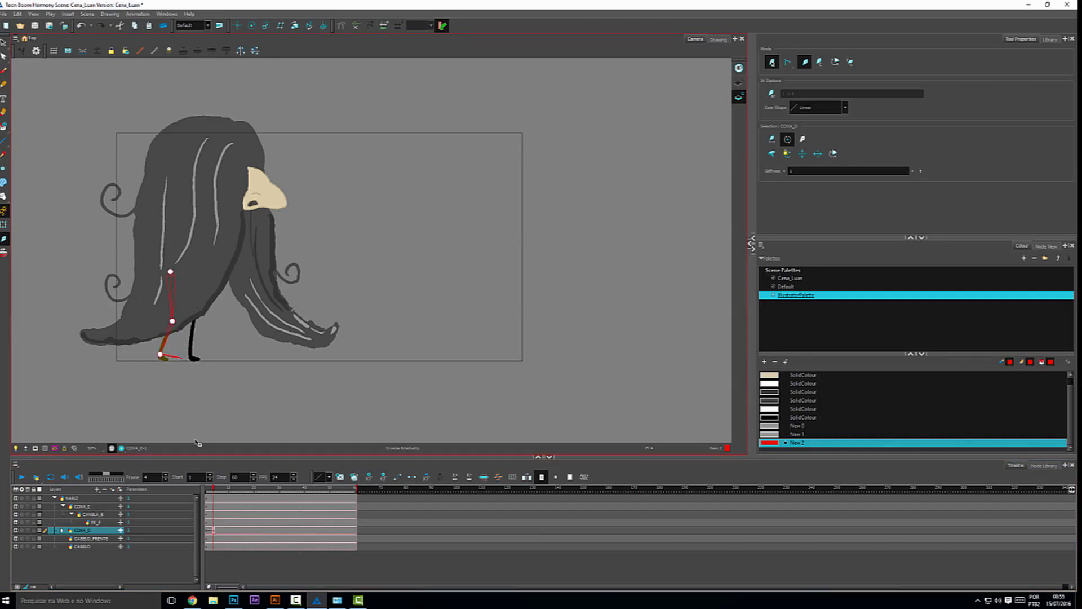
pyautogui.click(215, 491)
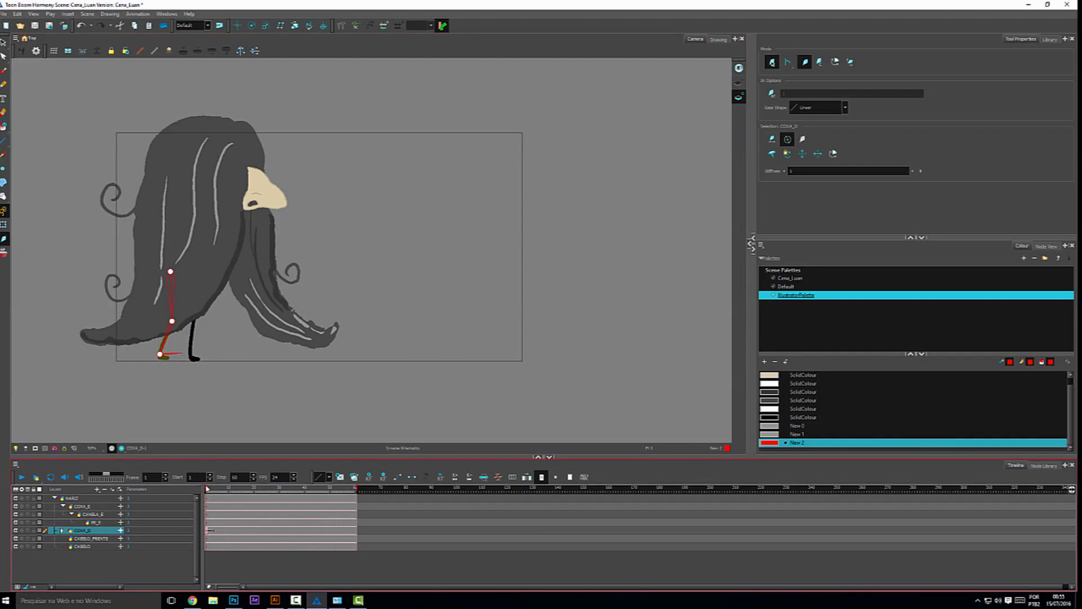
pyautogui.moveTo(164, 343)
pyautogui.mouseDown()
pyautogui.moveTo(201, 336)
pyautogui.moveTo(178, 349)
pyautogui.mouseUp()
pyautogui.click(83, 505)
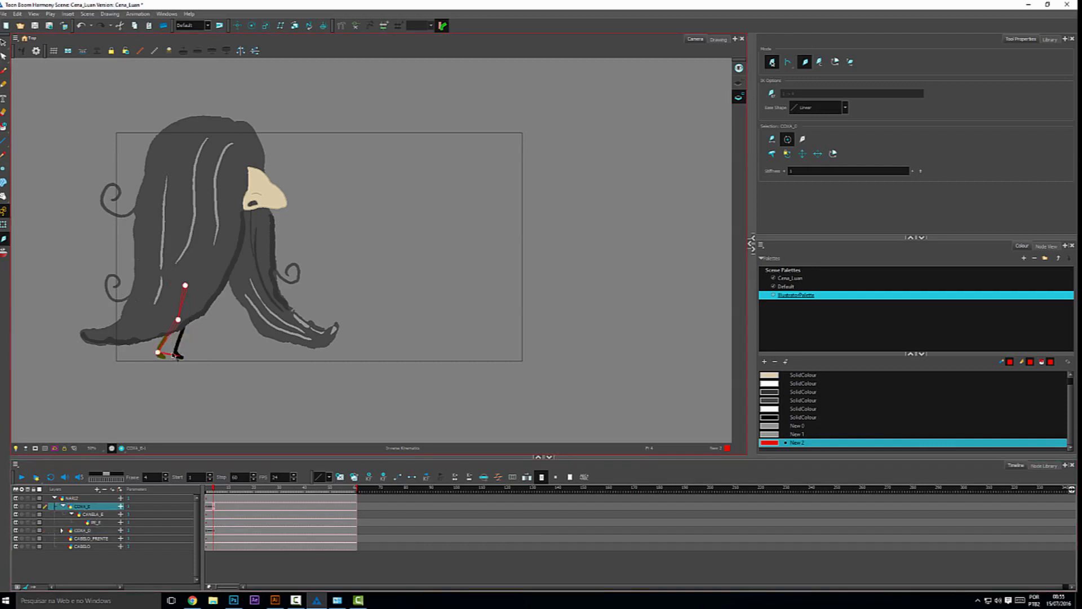
# - Pose the legs with Inverse Kinematics at frame 7, with COXA_E's foot planted forward and COXA_D's foot behind
pyautogui.moveTo(214, 494); pyautogui.dragTo(221, 495)
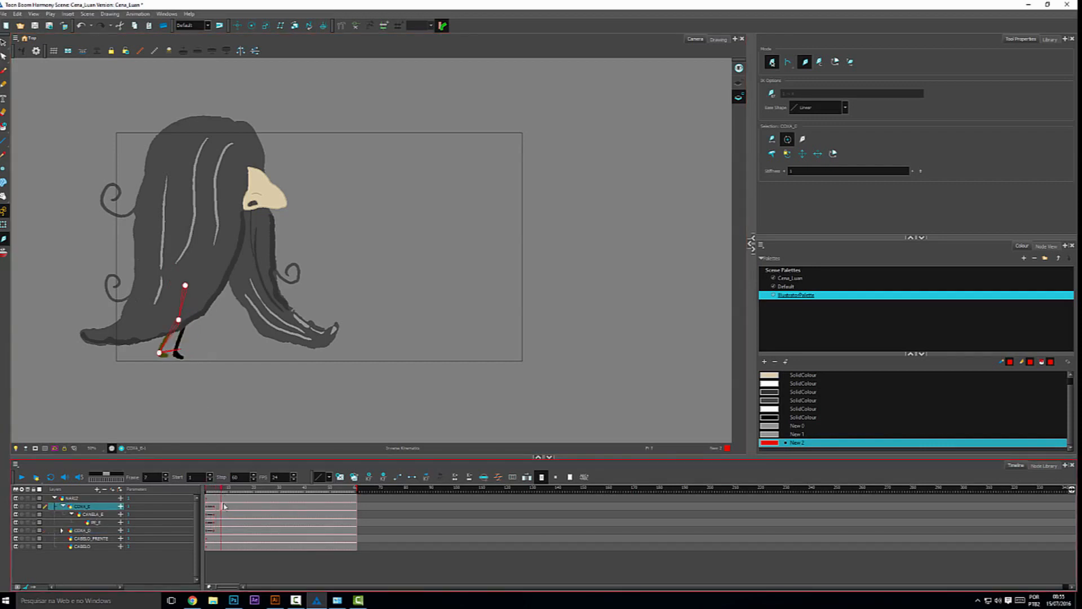
pyautogui.moveTo(174, 338); pyautogui.dragTo(195, 327)
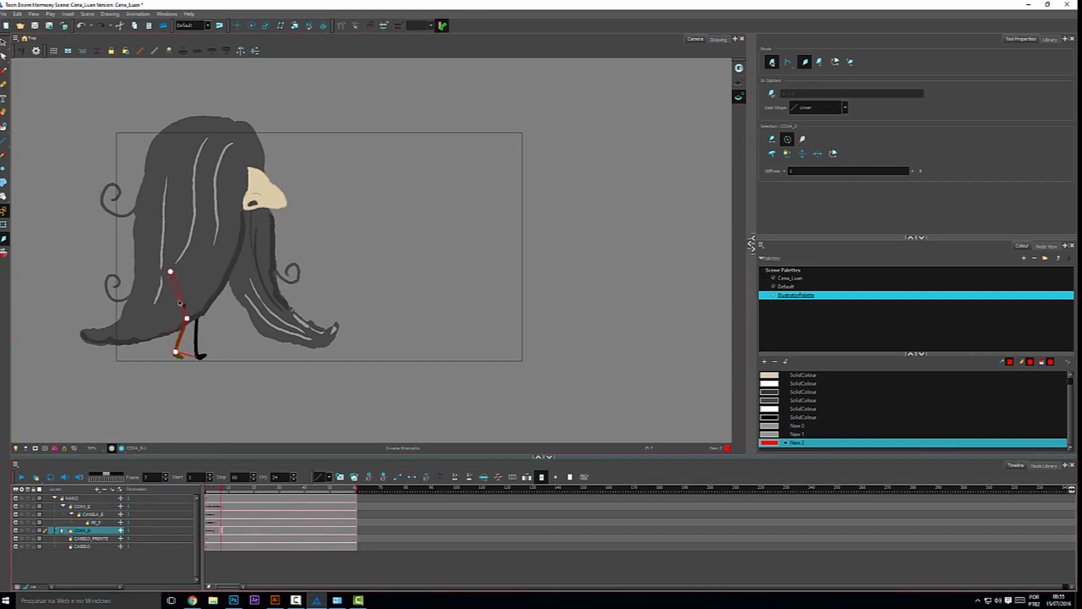
pyautogui.click(83, 530)
pyautogui.press('Return')
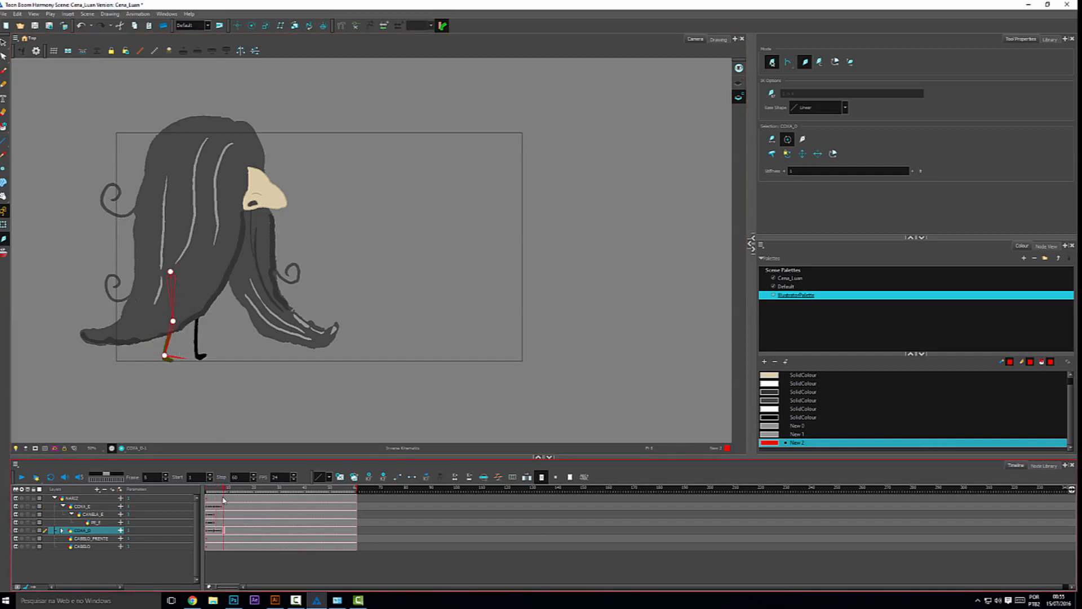
pyautogui.press('Return')
# - Select NARIZ at frame 1 with the Transform tool
pyautogui.click(71, 498)
pyautogui.click(4, 225)
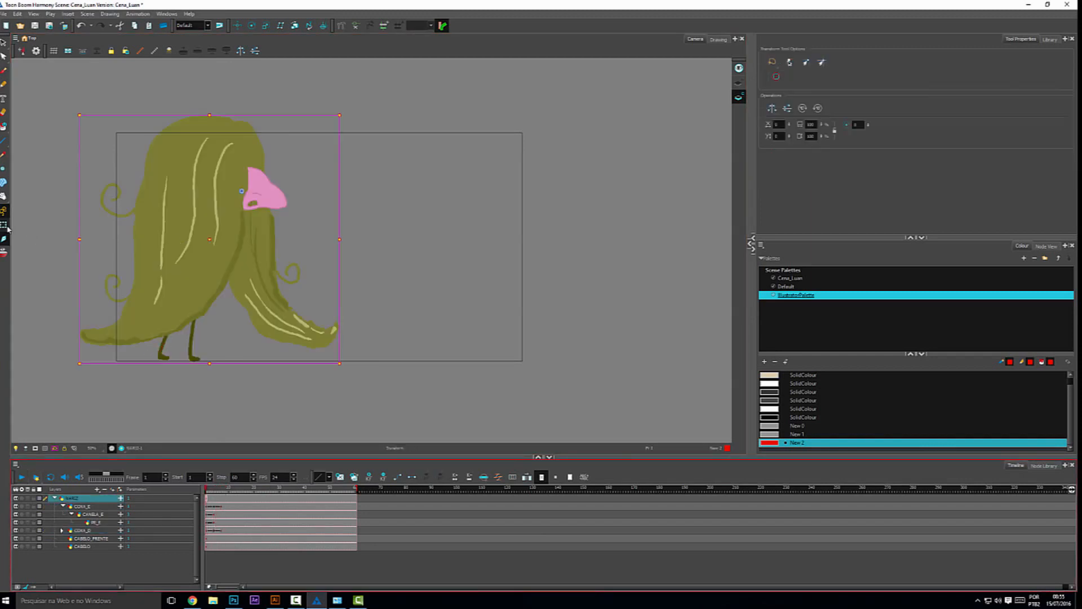
pyautogui.click(296, 600)
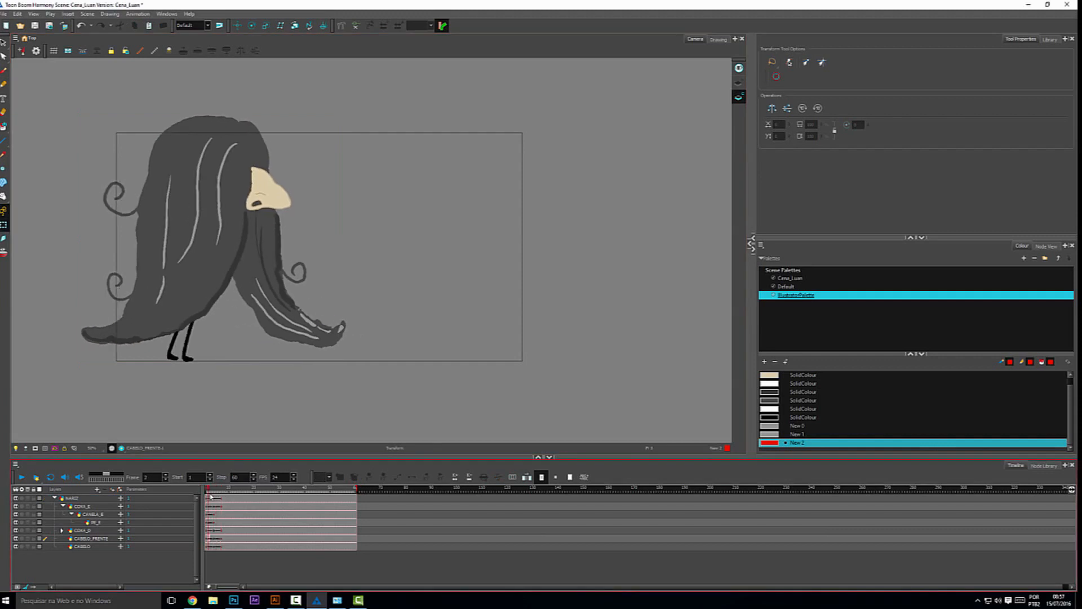
# - Rotate CABELO and CABELO_FRENTE slightly at frame 4 so the hair tips swing outward
pyautogui.click(98, 341)
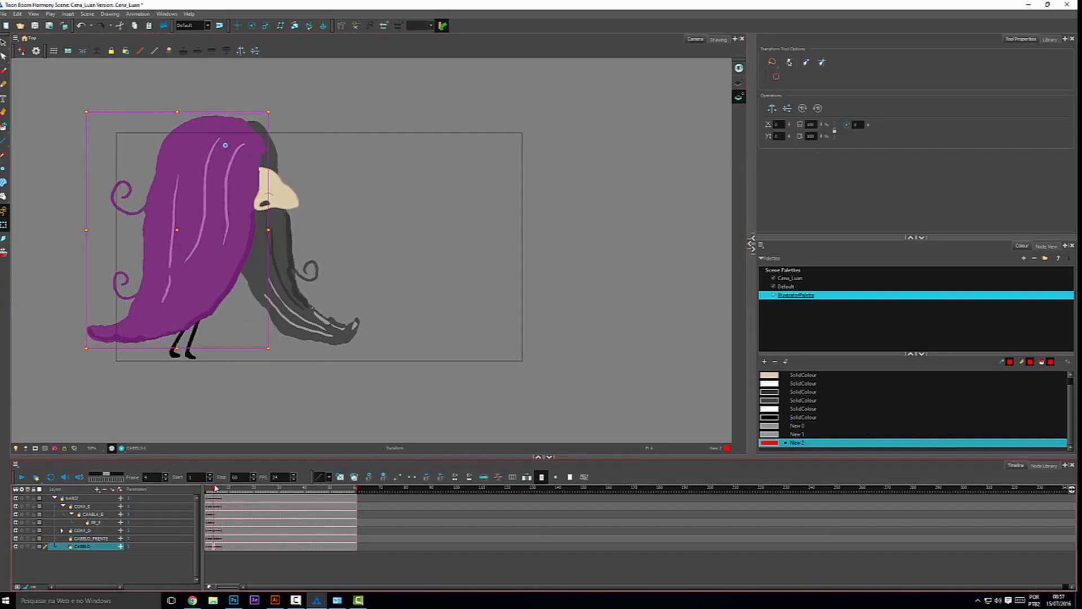
pyautogui.click(316, 321)
pyautogui.click(216, 490)
pyautogui.click(211, 490)
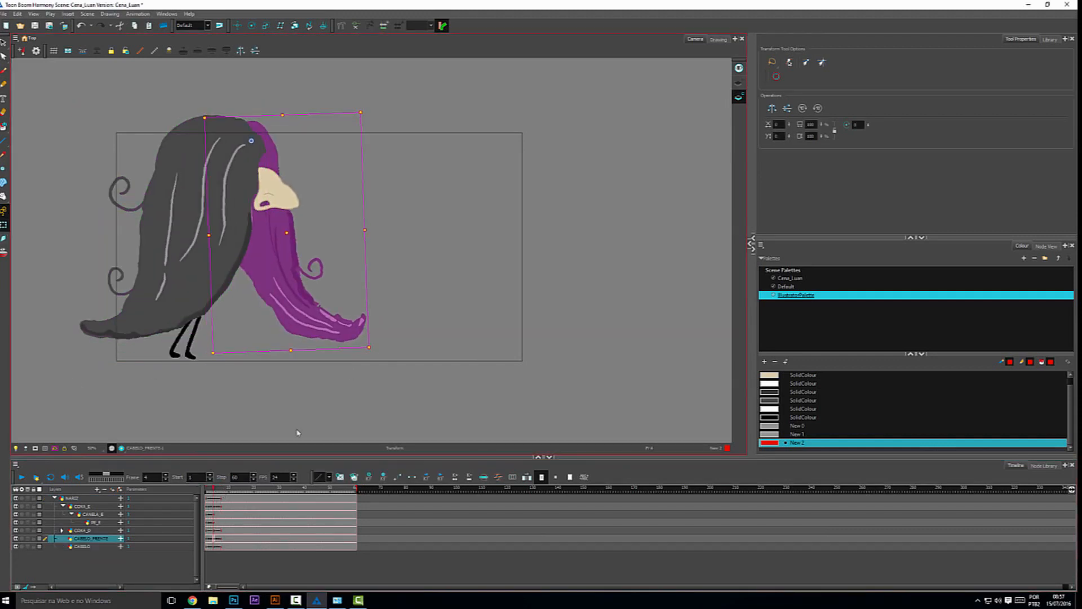
# - Rotate CABELO_FRENTE slightly back toward the body at frame 1
pyautogui.click(207, 491)
pyautogui.moveTo(341, 353); pyautogui.dragTo(337, 357)
pyautogui.click(222, 490)
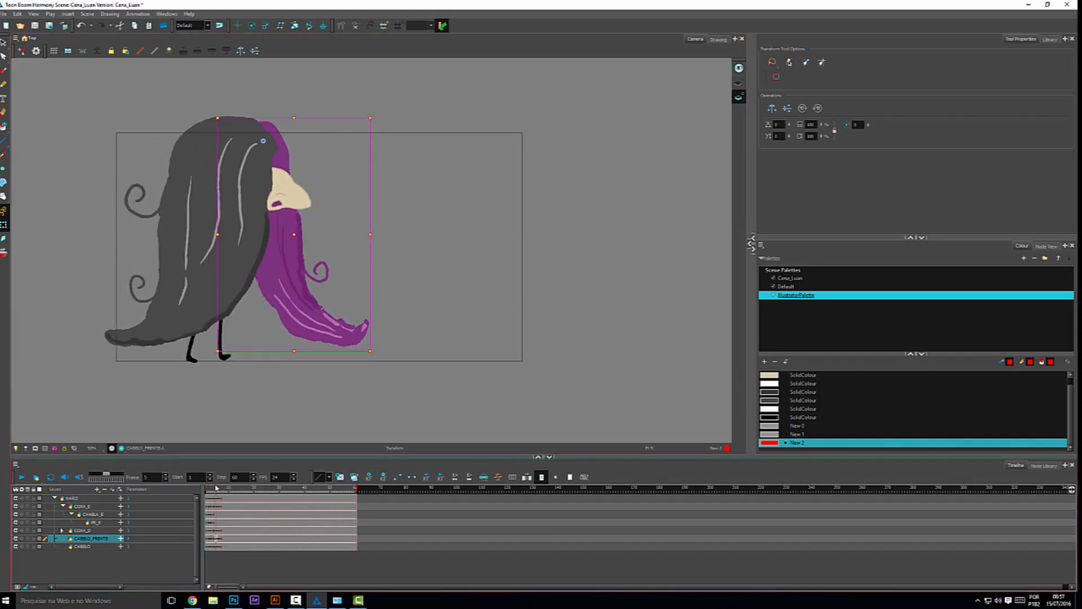
# - Raise the whole character slightly by NARIZ at frame 4 and return to frame 1
pyautogui.click(213, 490)
pyautogui.click(274, 187)
pyautogui.moveTo(213, 490); pyautogui.dragTo(196, 496)
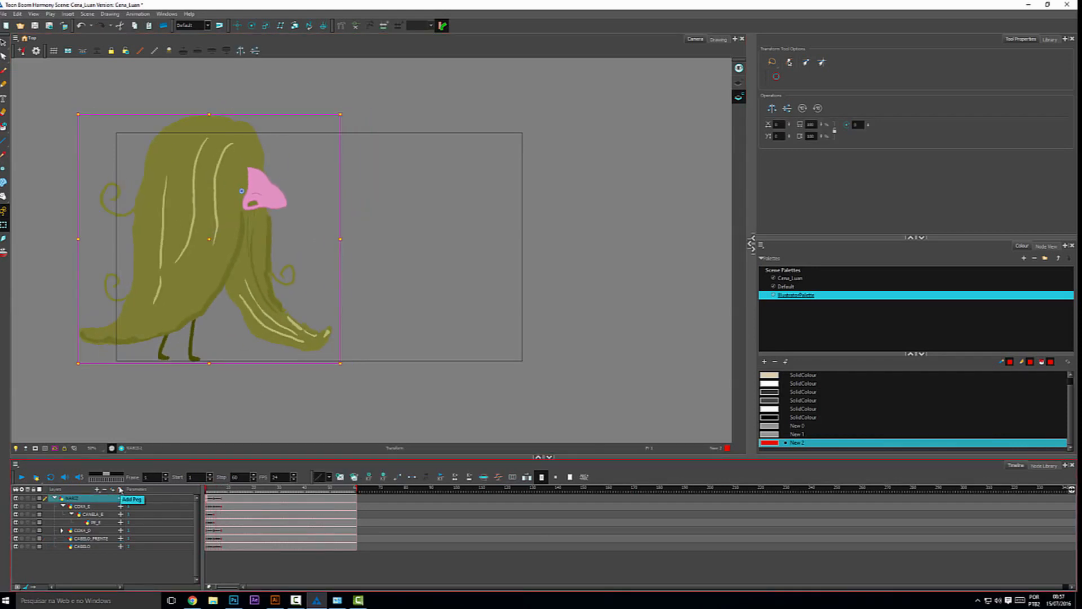
# - Shorten the scene to 7 frames and play the walk in a loop
pyautogui.click(21, 477)
pyautogui.click(21, 479)
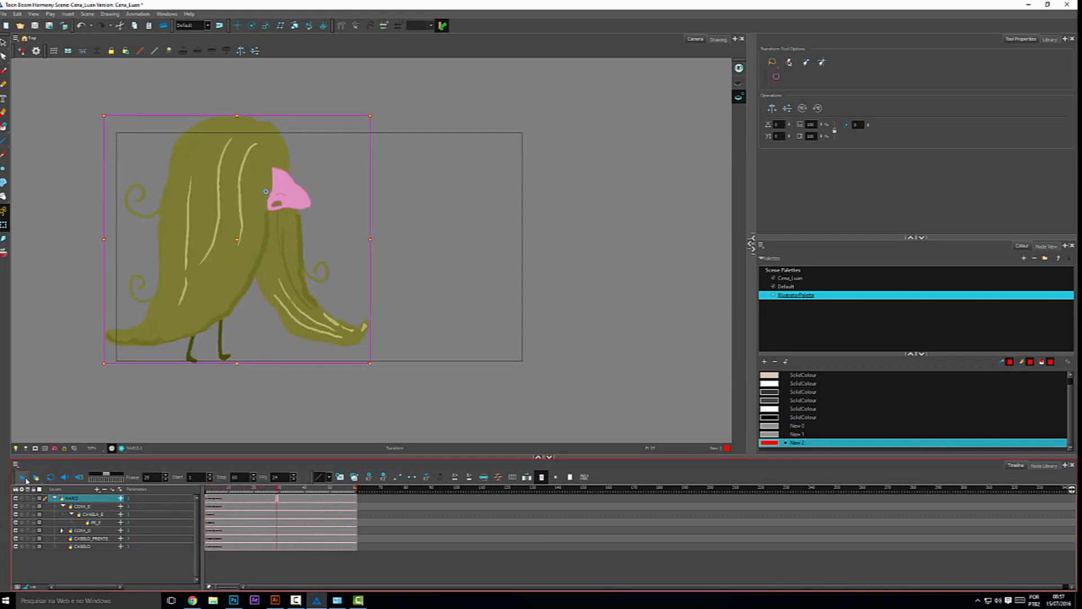
pyautogui.click(22, 479)
pyautogui.click(50, 478)
pyautogui.moveTo(358, 489); pyautogui.dragTo(222, 507)
pyautogui.click(22, 479)
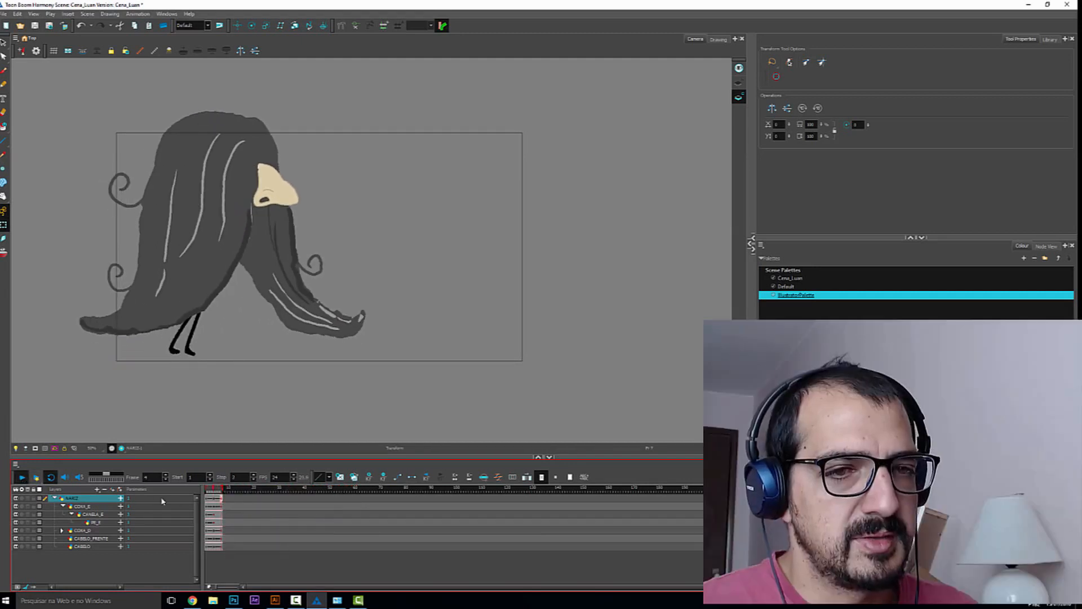
pyautogui.press('Return')
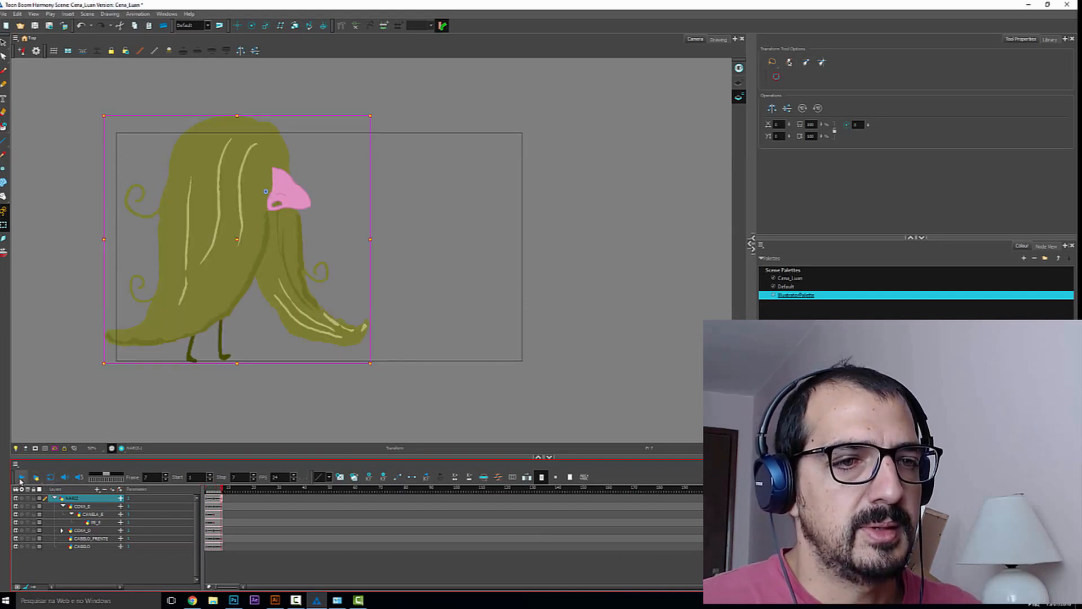
# - Extend the scene length to 42 frames and deselect the character
pyautogui.click(214, 492)
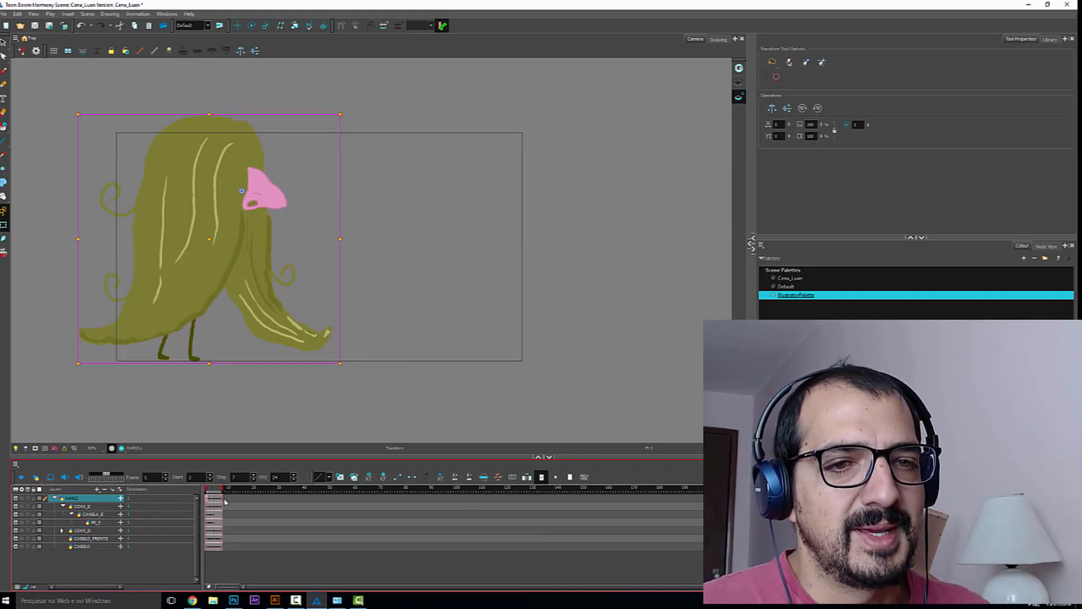
pyautogui.moveTo(312, 499); pyautogui.dragTo(313, 499)
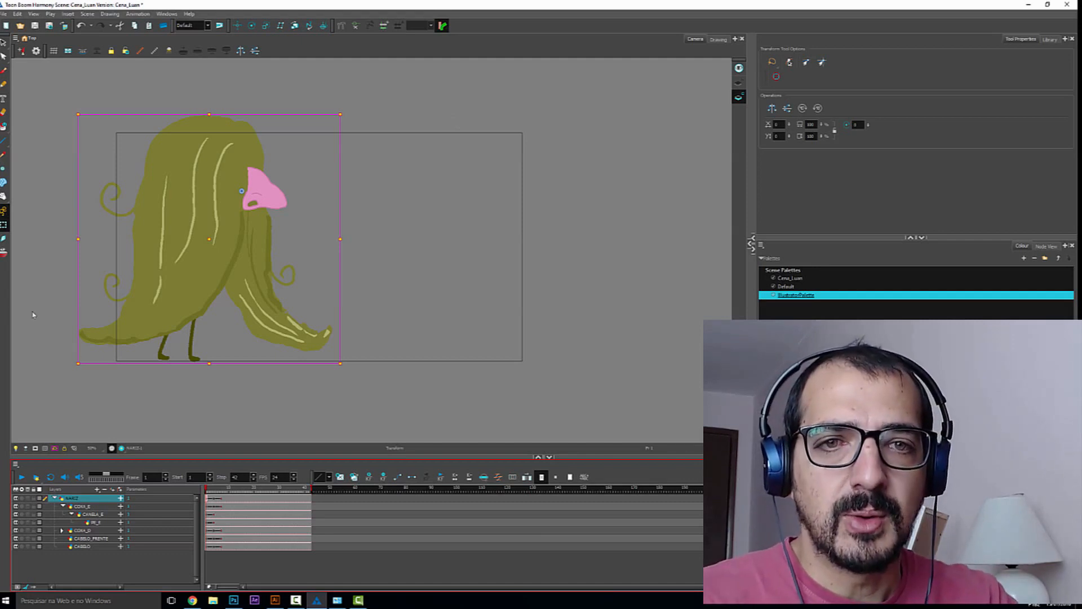
pyautogui.click(208, 402)
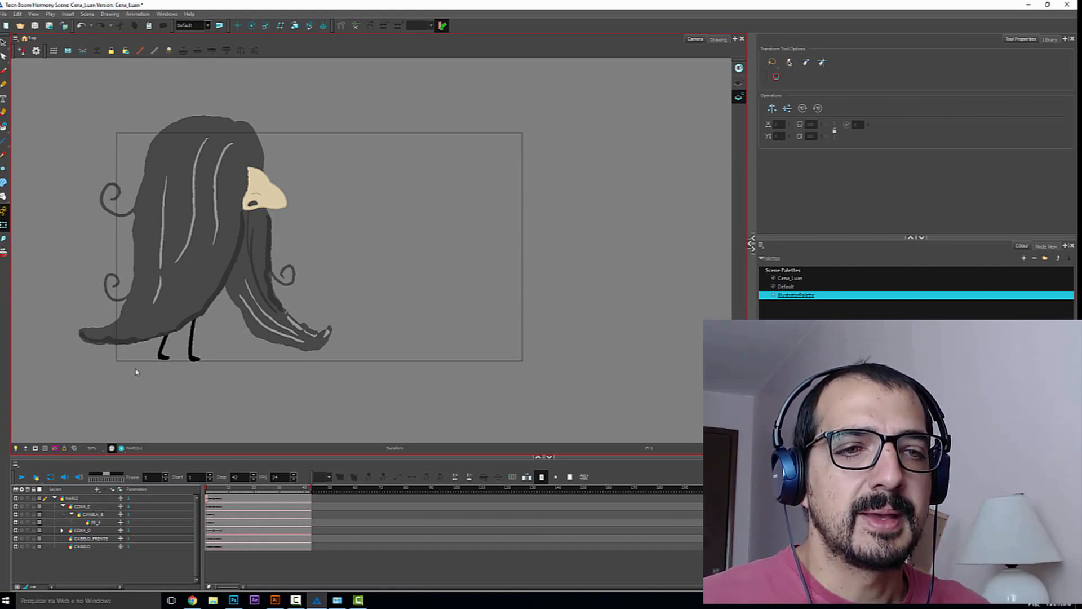
# - Open the QuickTime movie export settings, review the resolution choices and movie options, and cancel the export
pyautogui.click(3, 15)
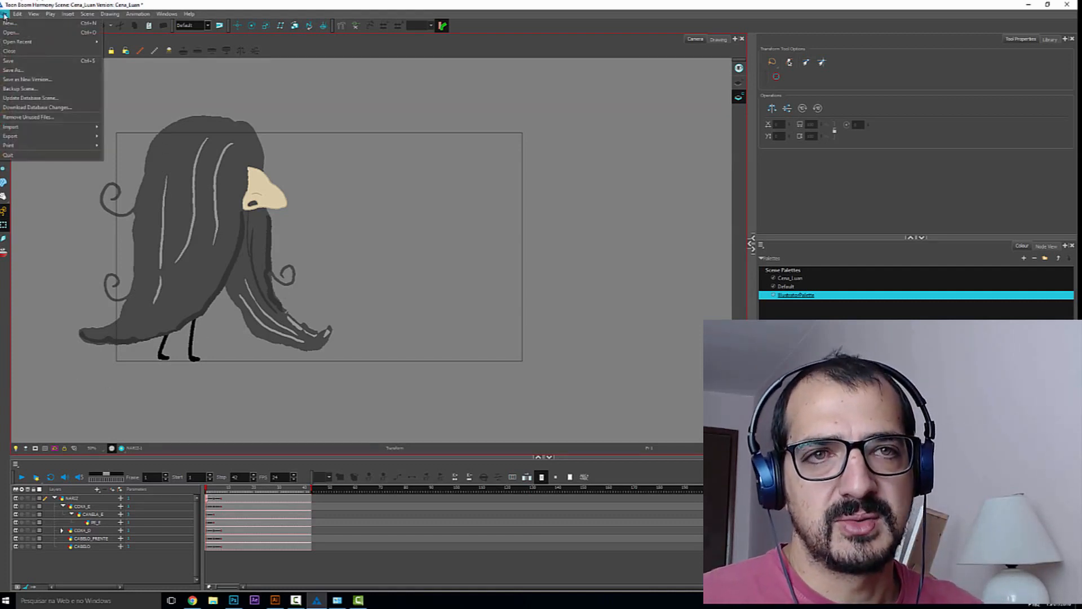
pyautogui.moveTo(85, 145)
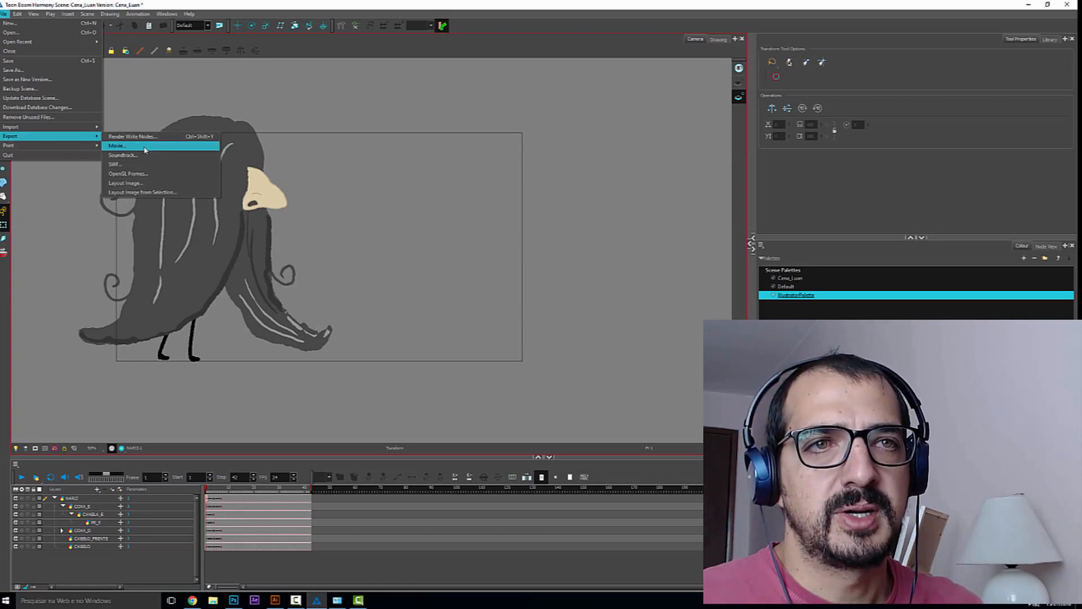
pyautogui.click(145, 146)
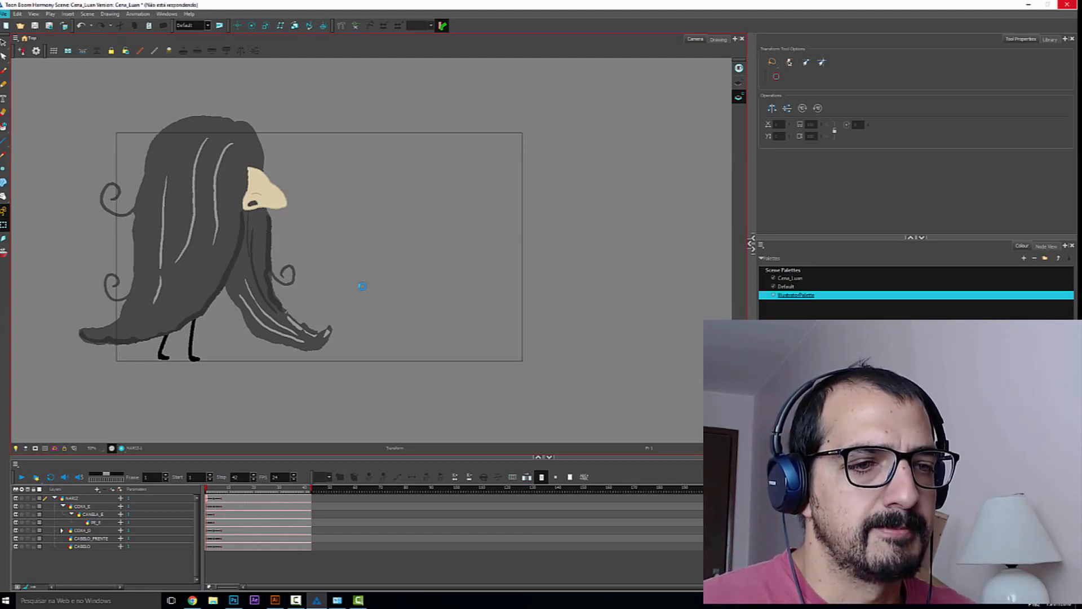
pyautogui.moveTo(563, 175); pyautogui.dragTo(467, 170)
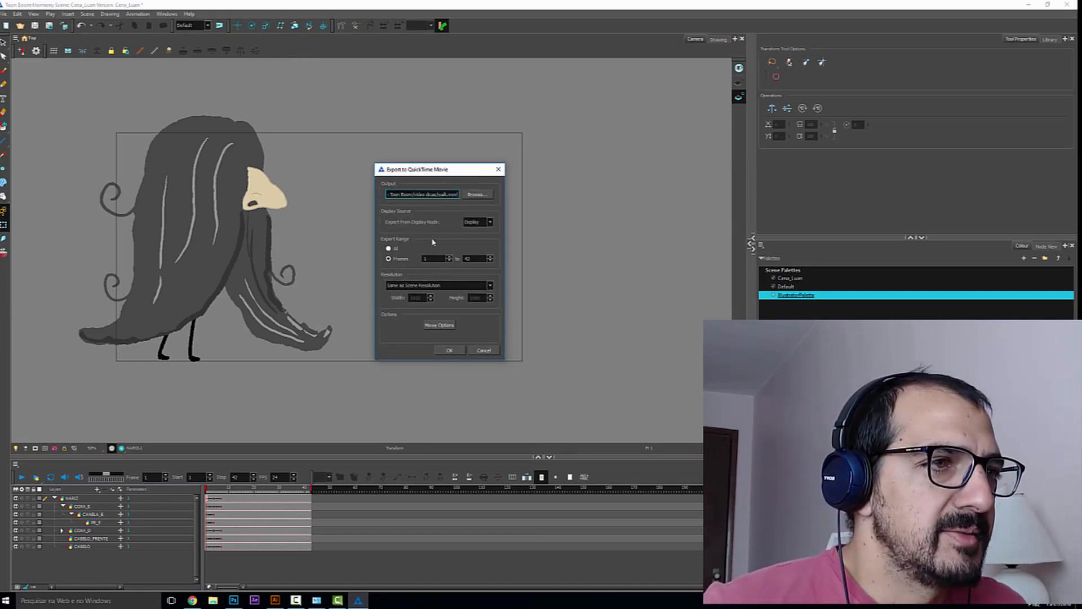
pyautogui.click(478, 286)
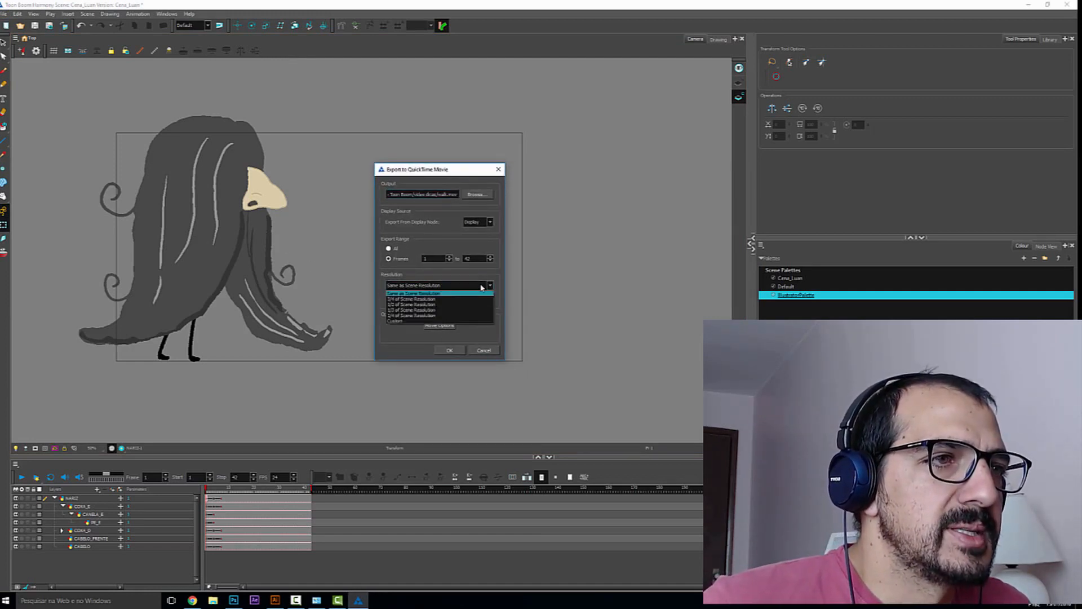
pyautogui.click(483, 288)
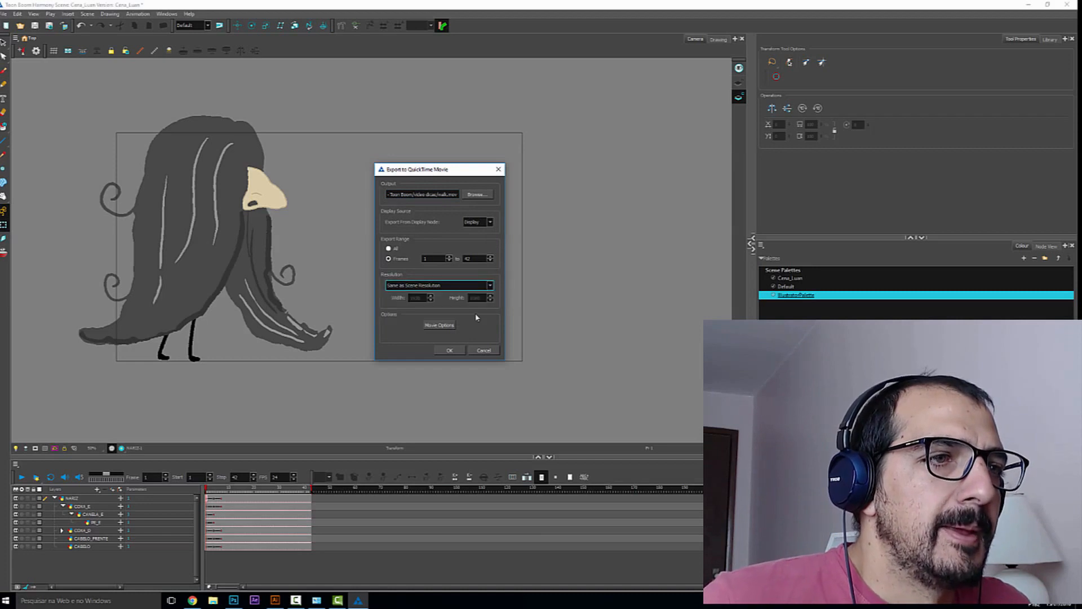
pyautogui.click(445, 325)
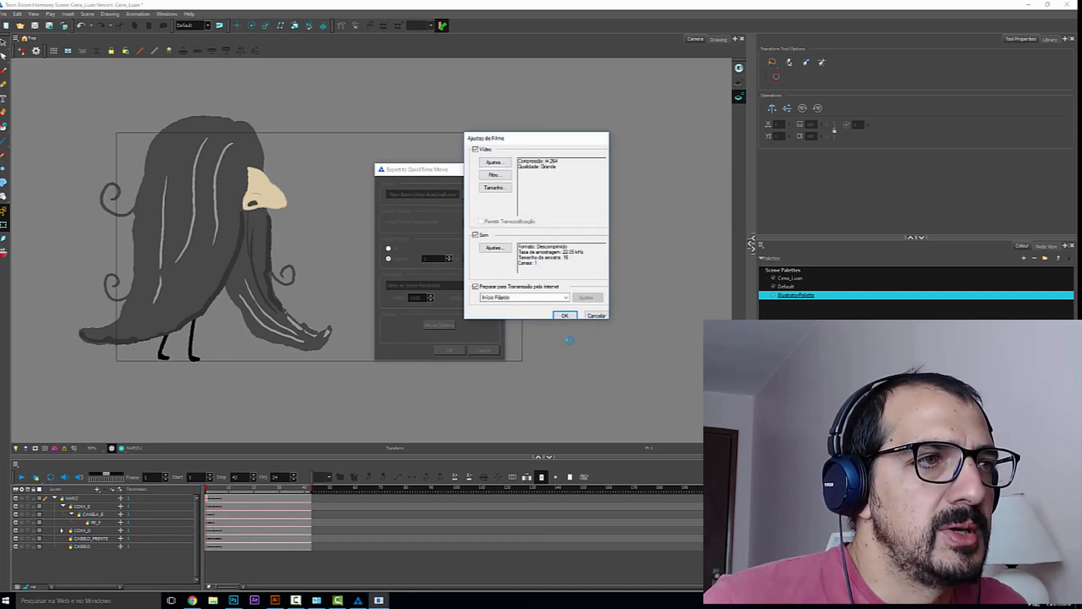
pyautogui.click(564, 315)
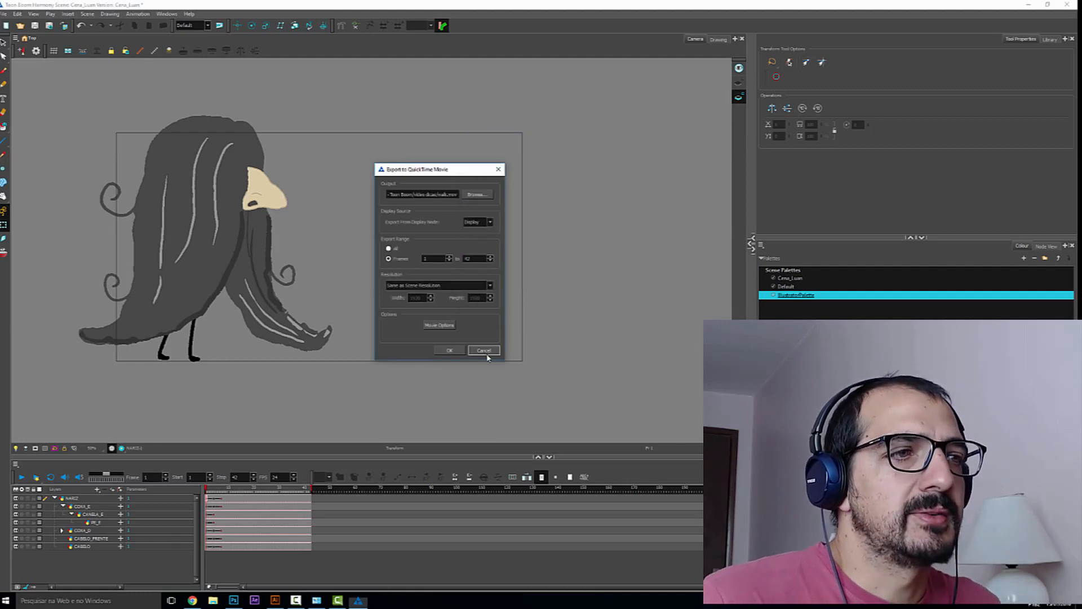
pyautogui.click(485, 352)
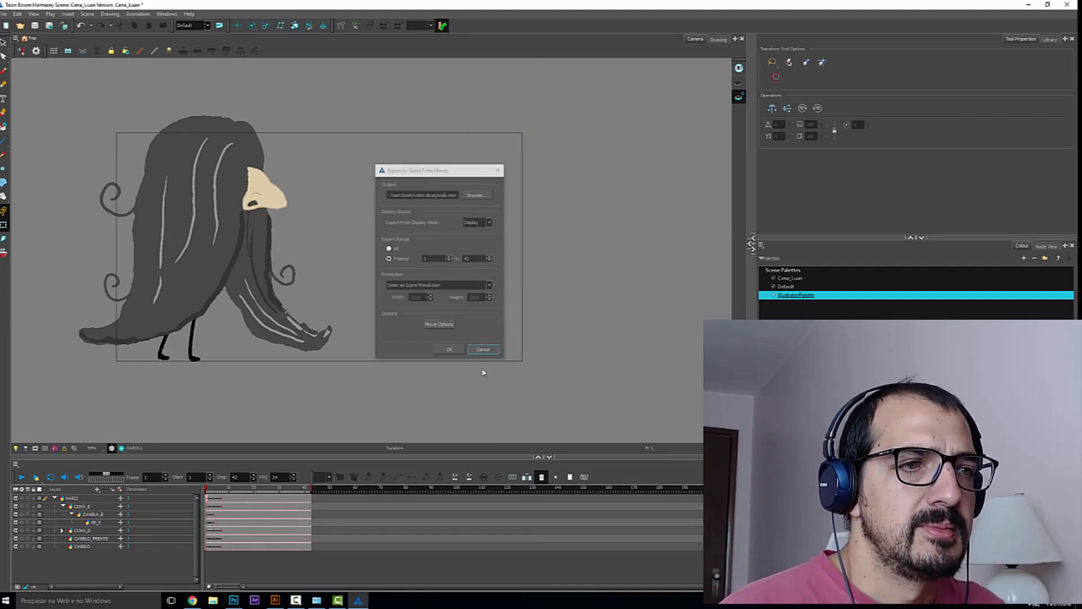